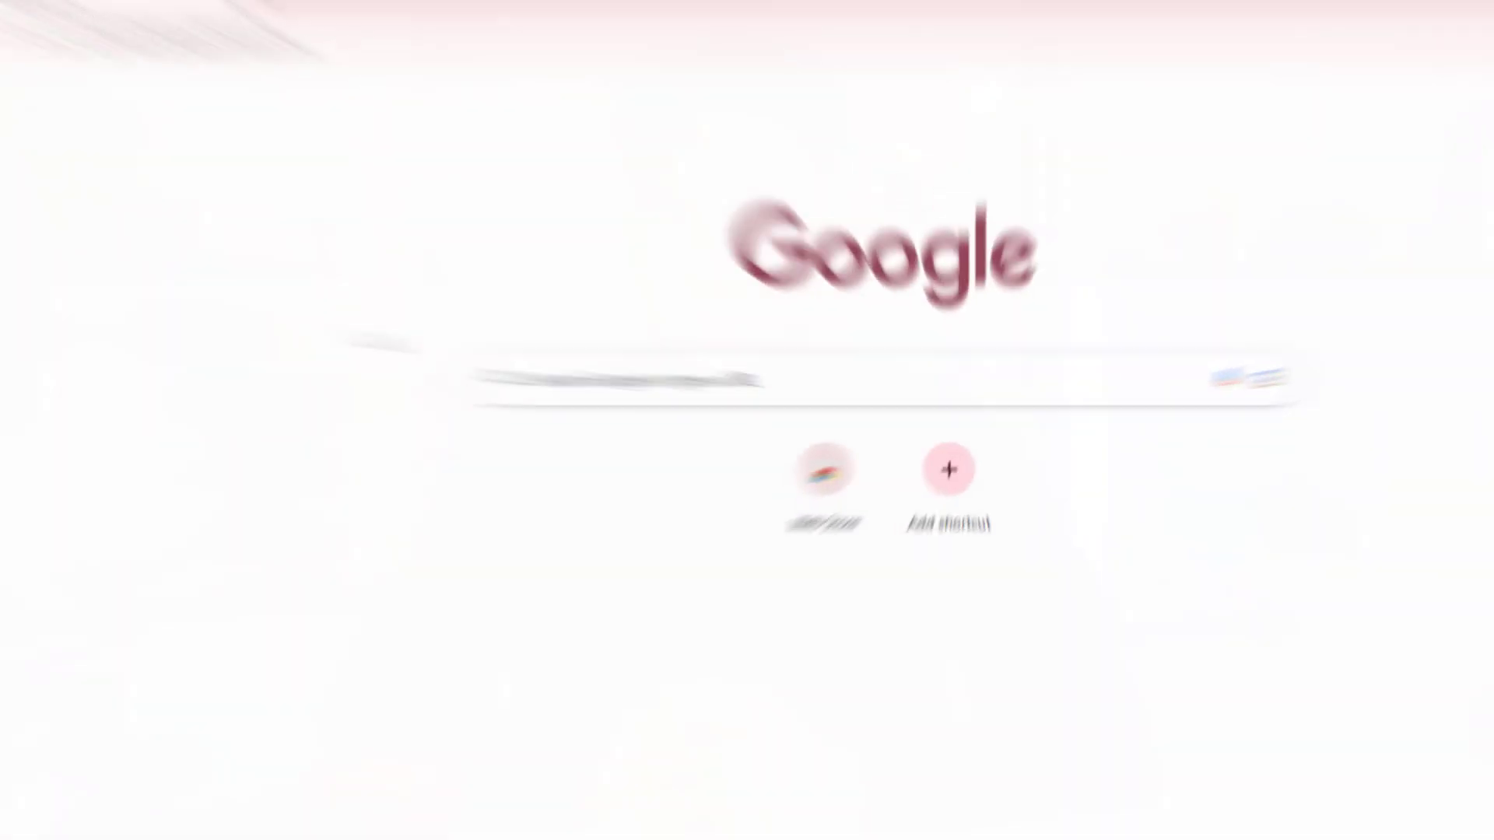
Step: Search the web for "ideogram ai" and open the official Ideogram.ai website
left_click(521, 144)
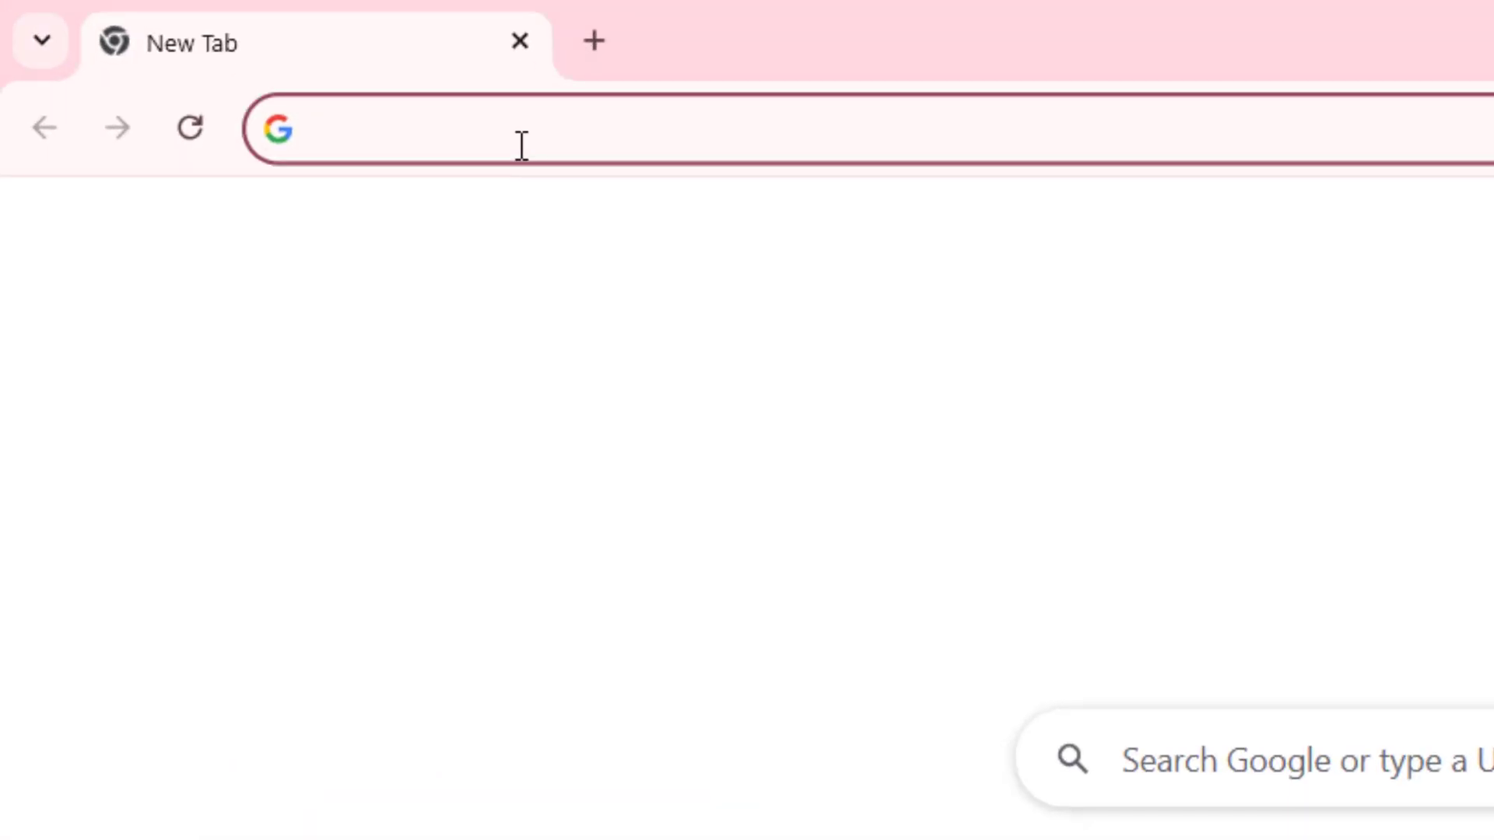
type("idea")
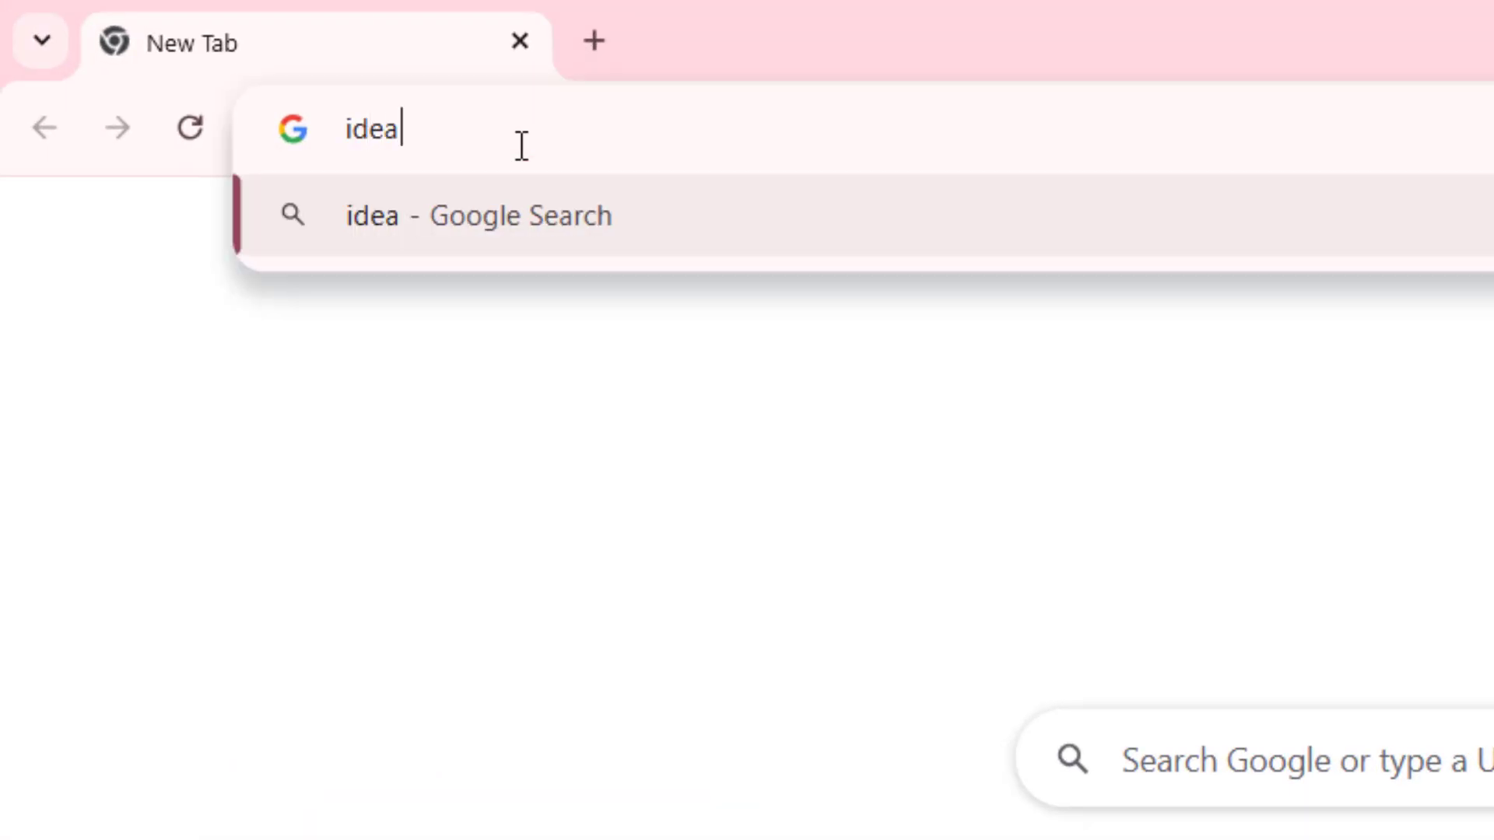
type("ram")
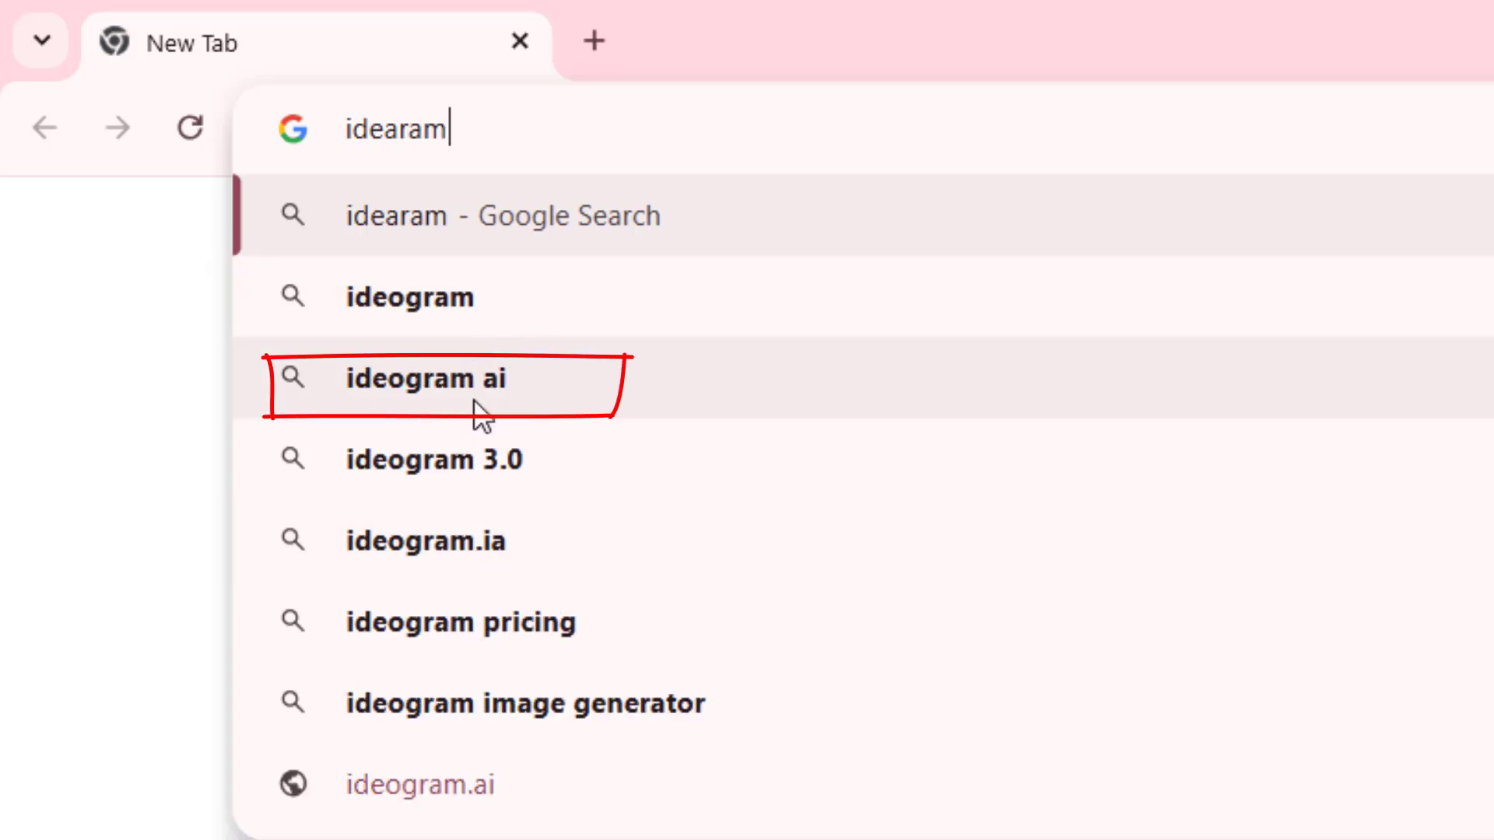
left_click(475, 403)
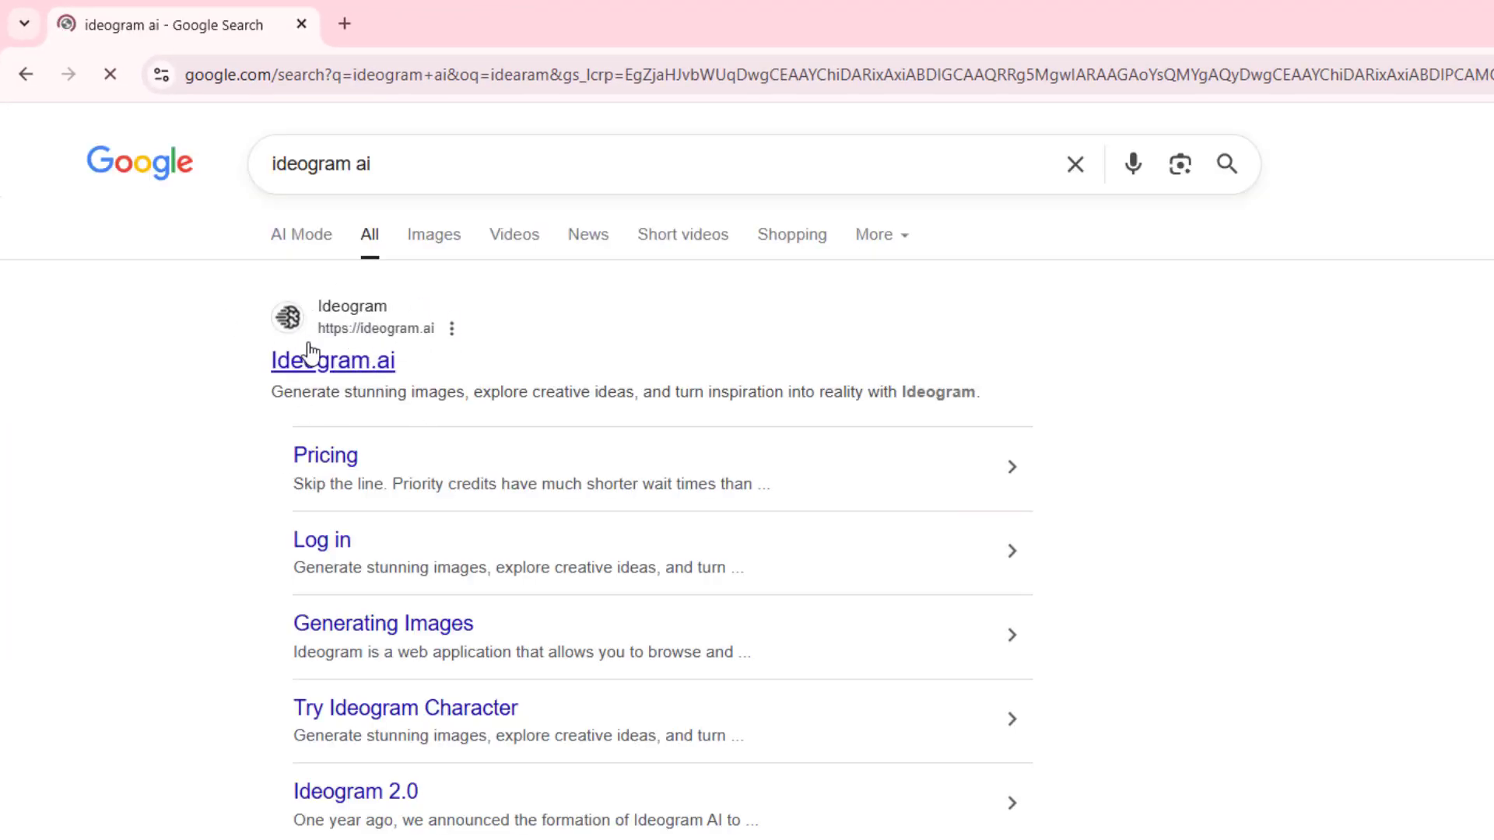
left_click(354, 366)
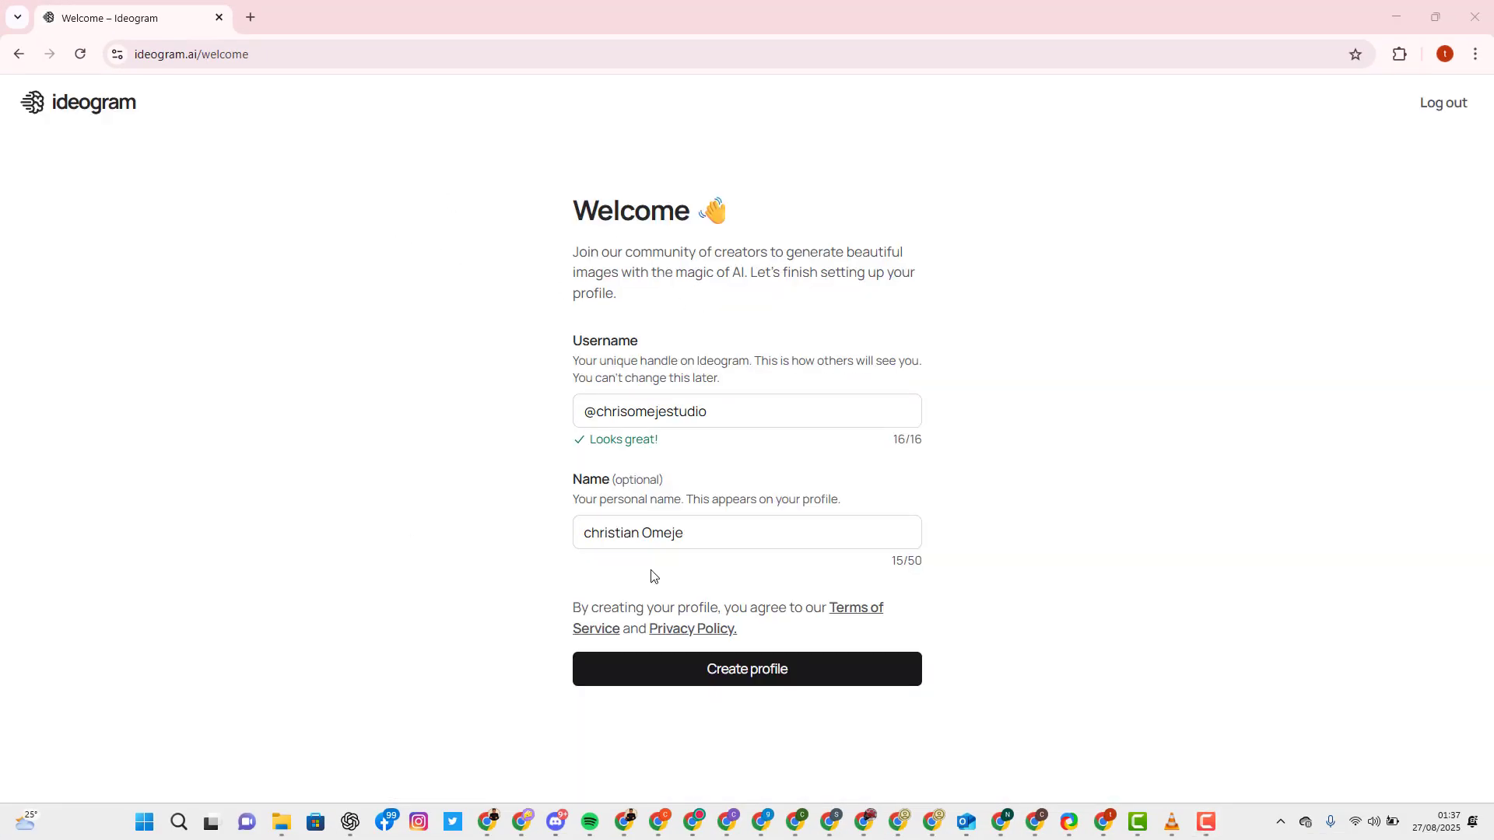
Step: Create the Ideogram profile with the filled-in details and dismiss the welcome and Ideogram Character introductions
left_click(740, 678)
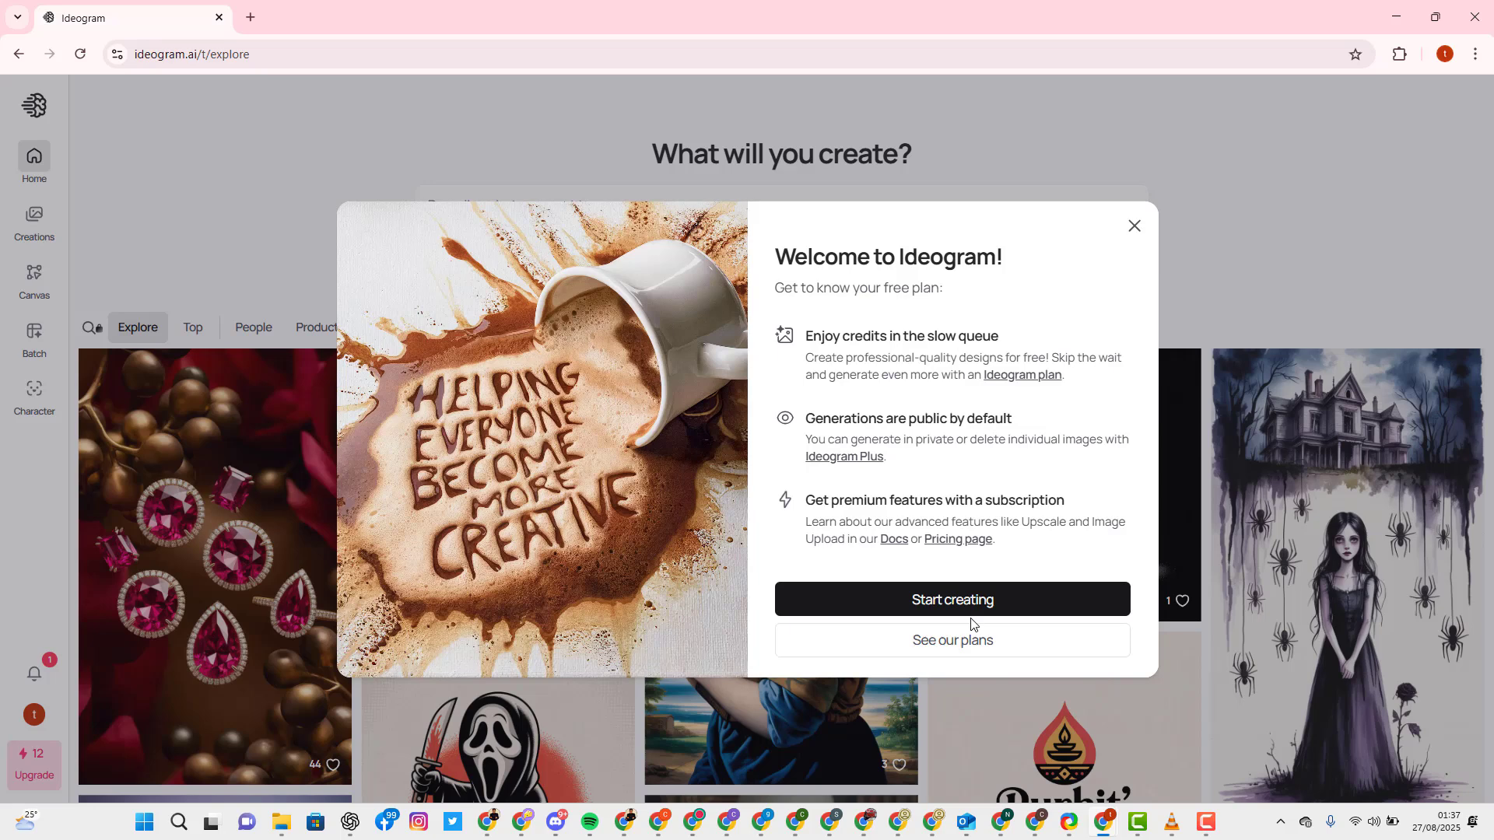
left_click(930, 602)
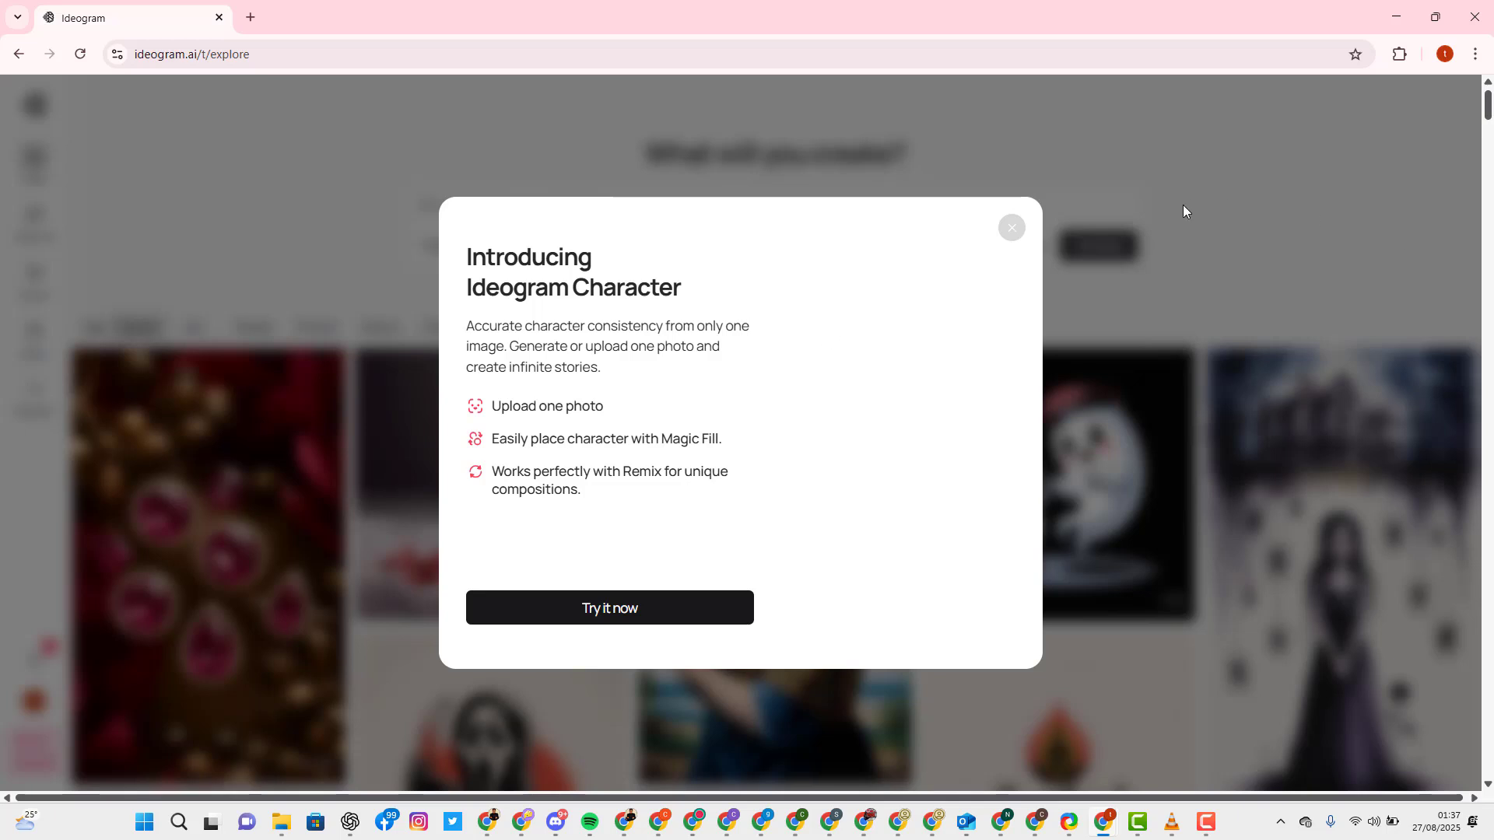
left_click(1011, 230)
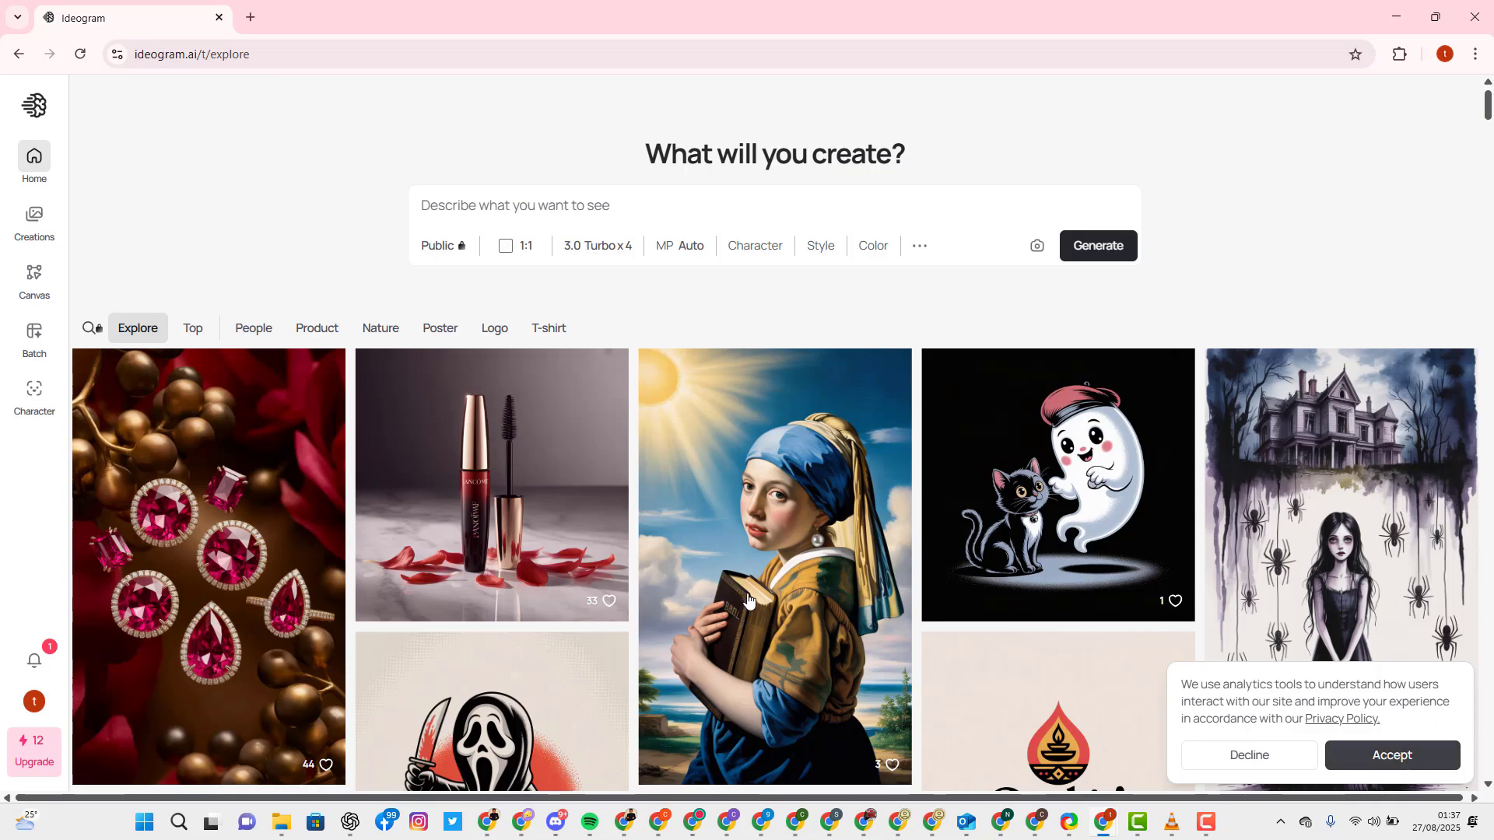
Step: Look through the community images in the Explore gallery for examples of generated artwork
scroll(596, 521, "down", 6)
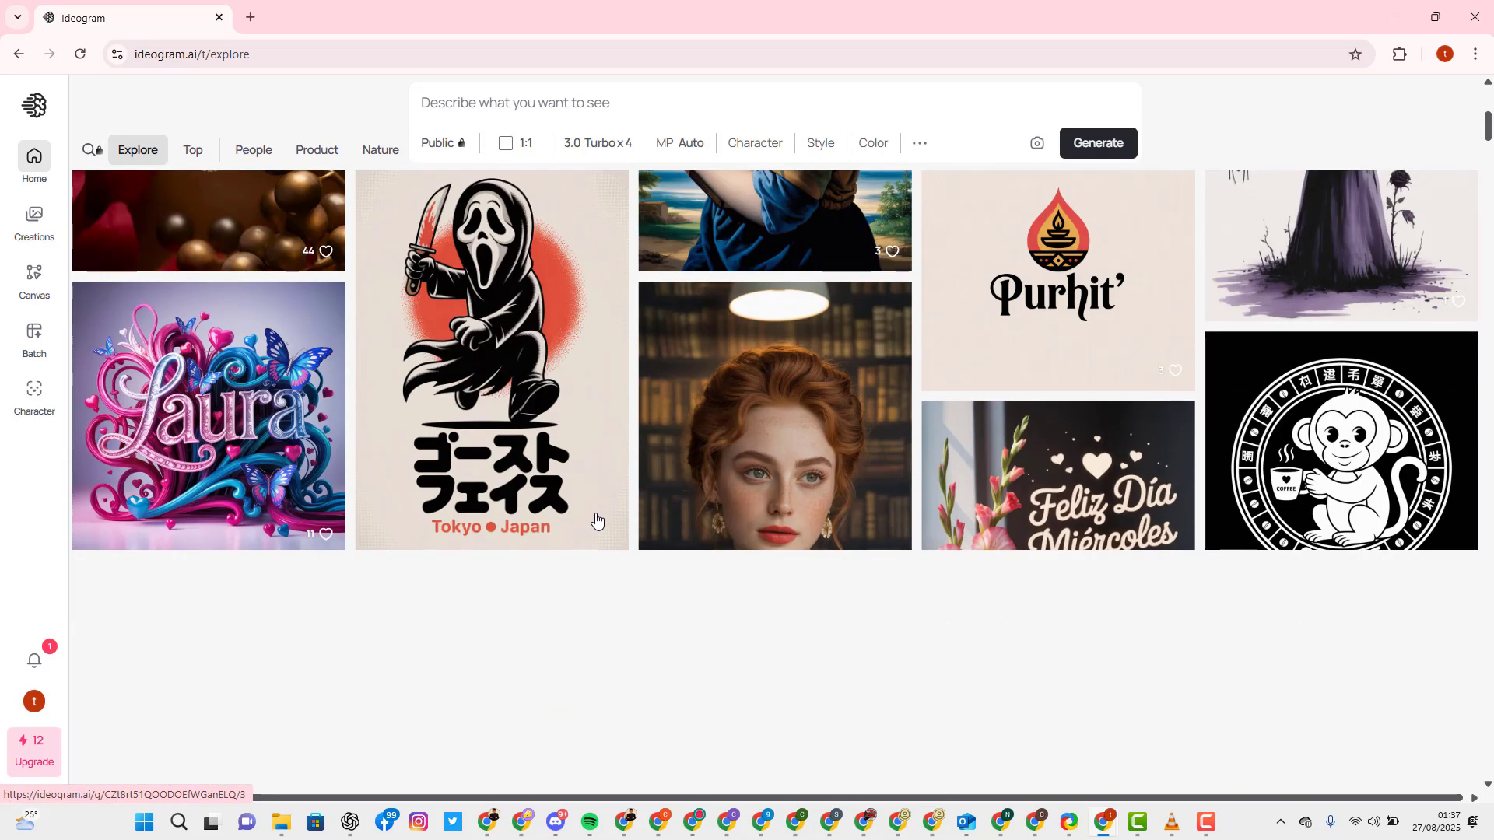
scroll(596, 521, "up", 5)
scroll(542, 515, "down", 3)
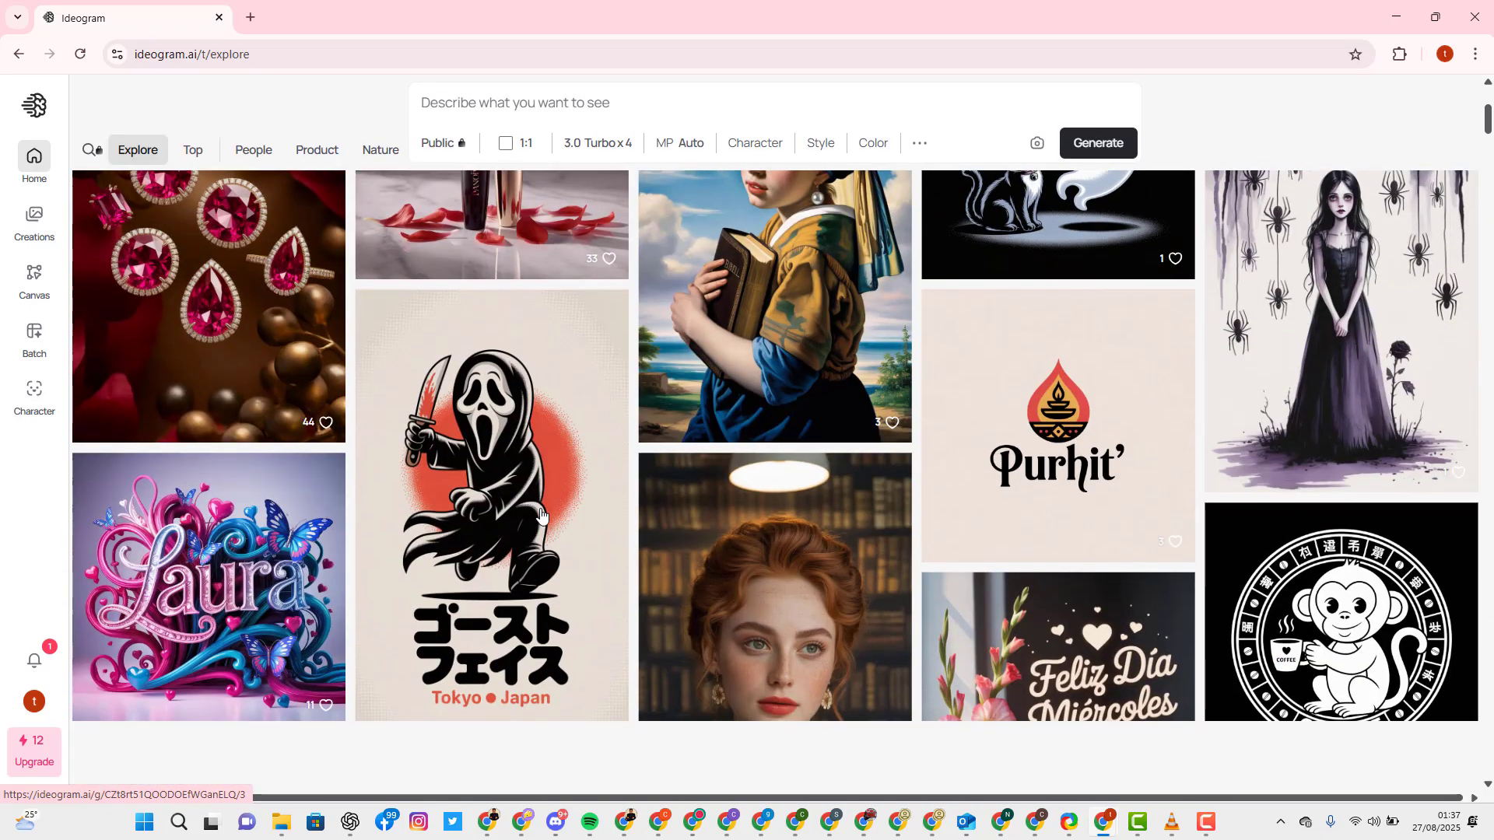
scroll(542, 515, "down", 4)
scroll(537, 513, "up", 5)
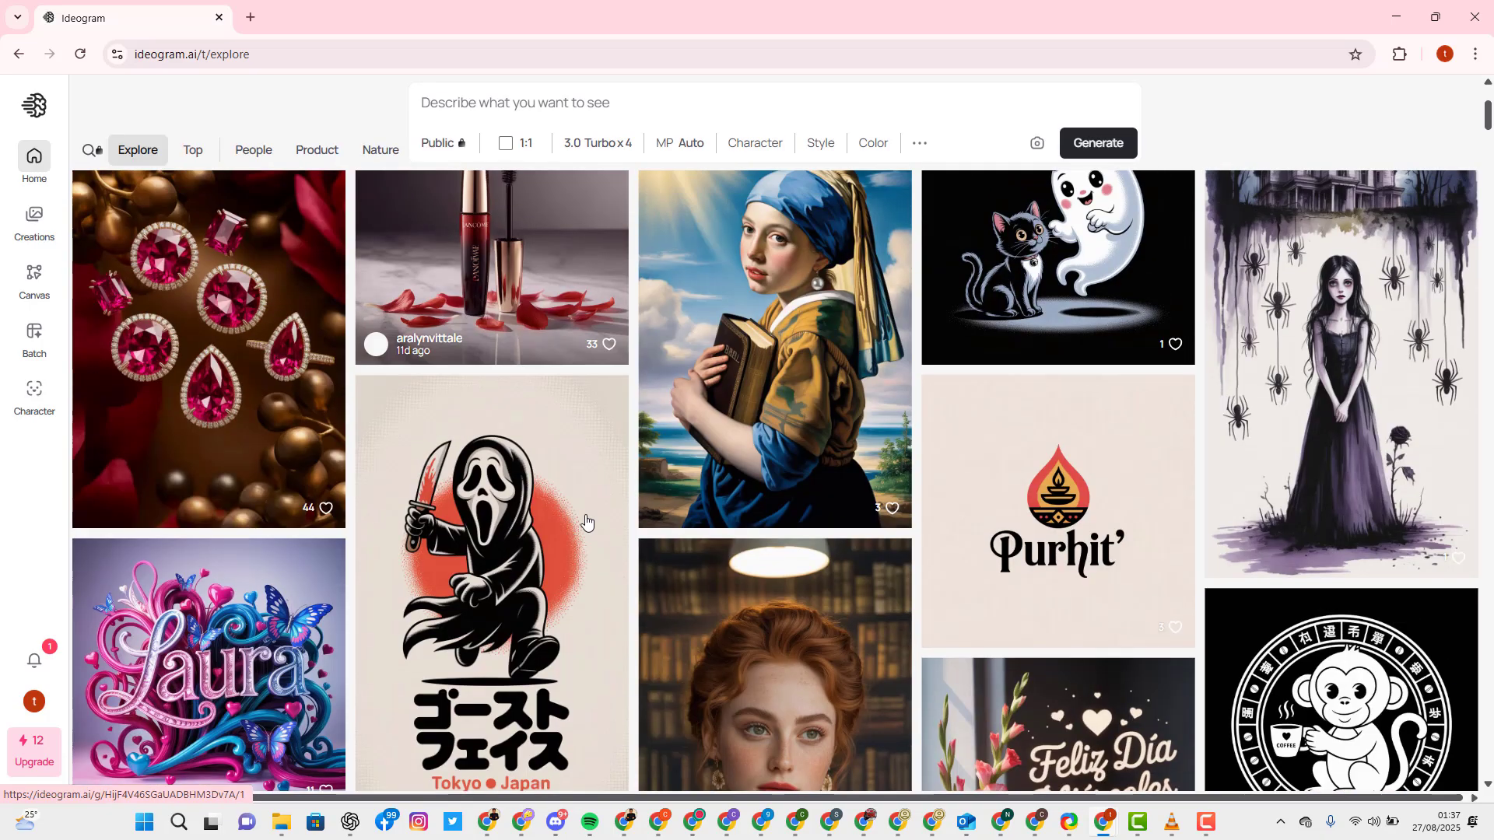
scroll(586, 522, "down", 8)
scroll(564, 526, "up", 6)
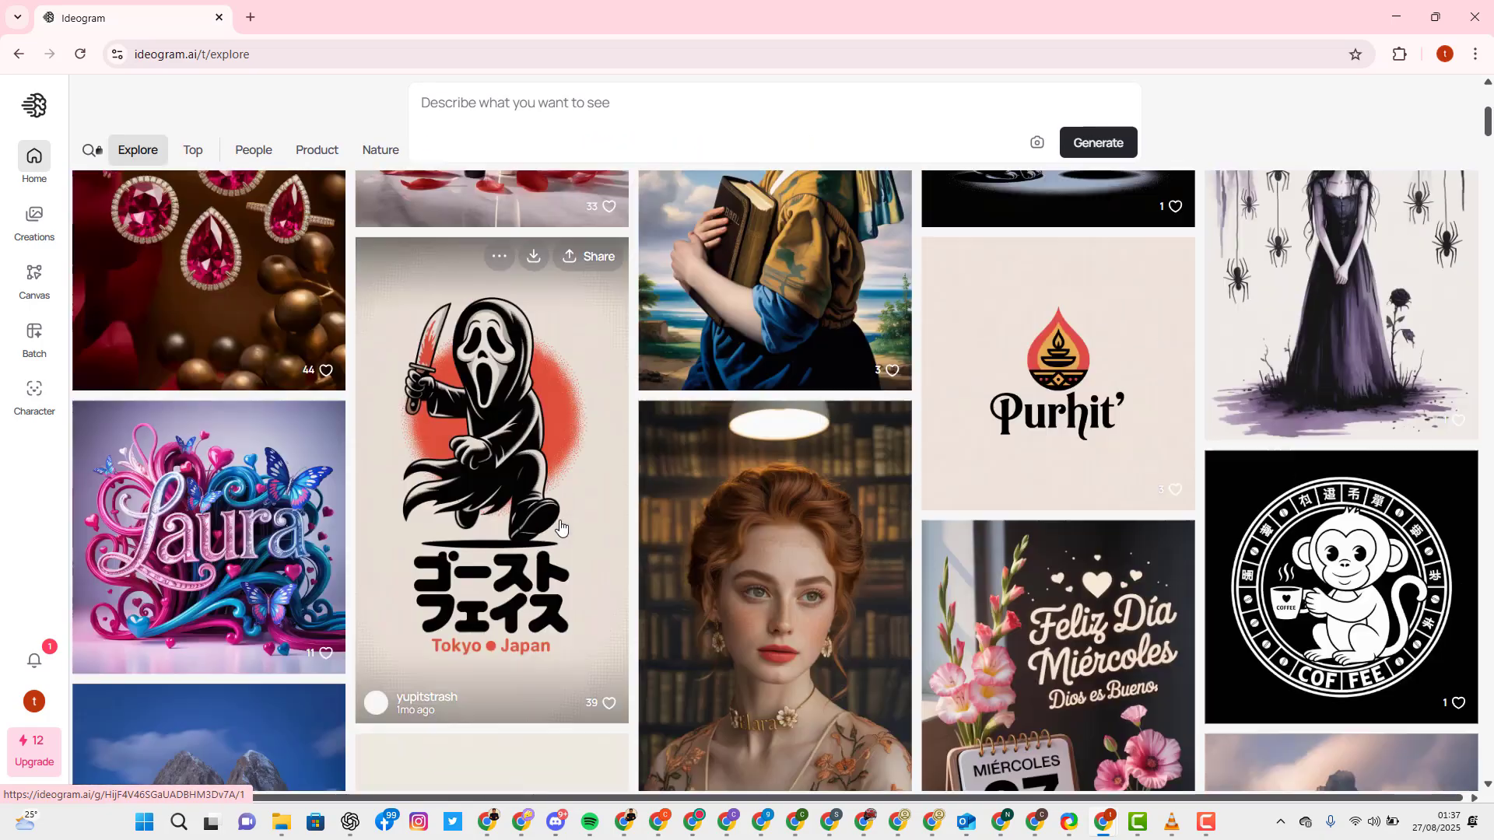
scroll(561, 528, "up", 5)
scroll(564, 534, "down", 10)
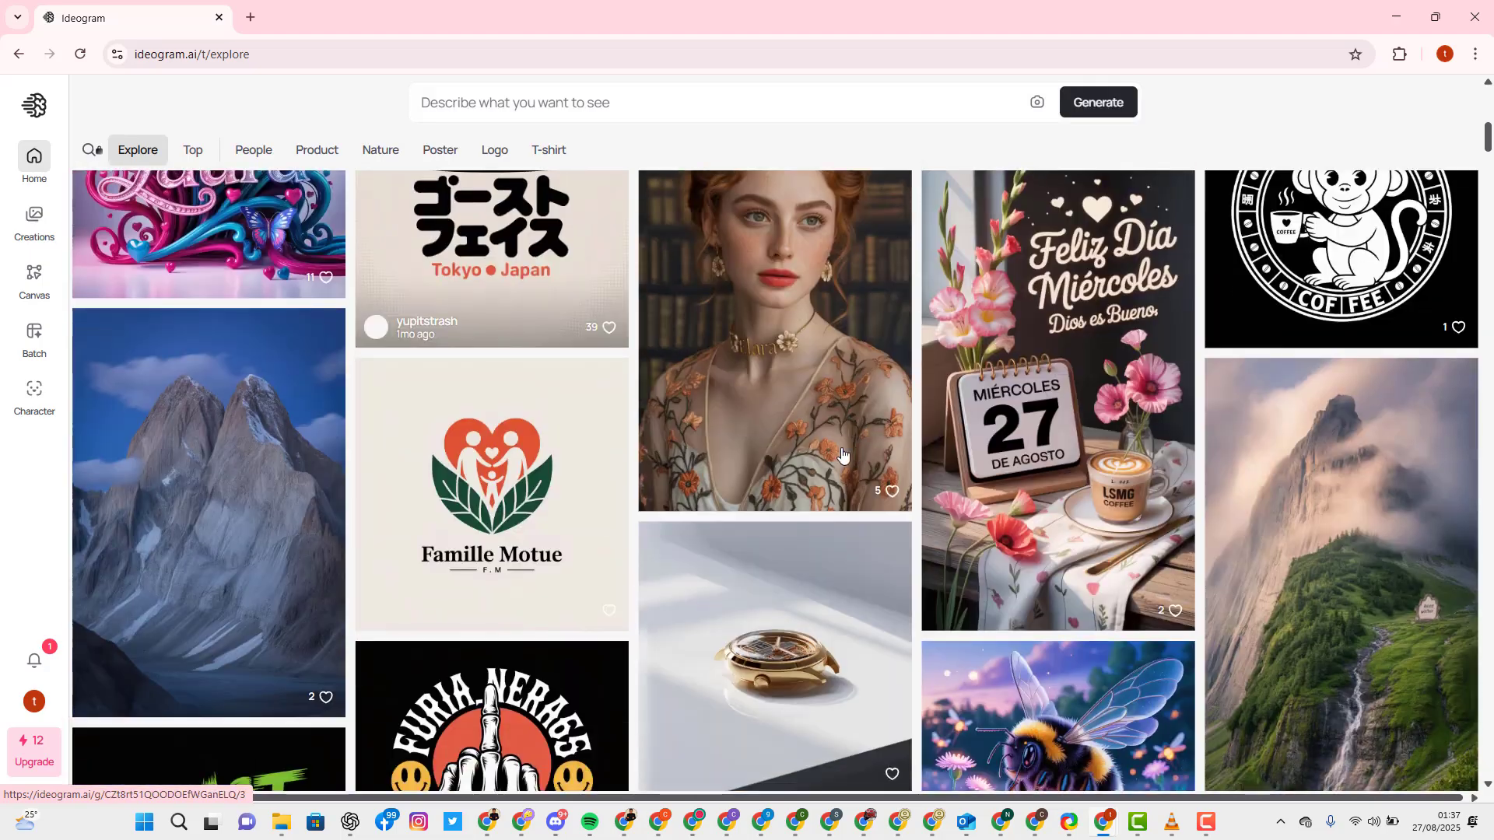
scroll(842, 455, "down", 9)
scroll(591, 463, "up", 9)
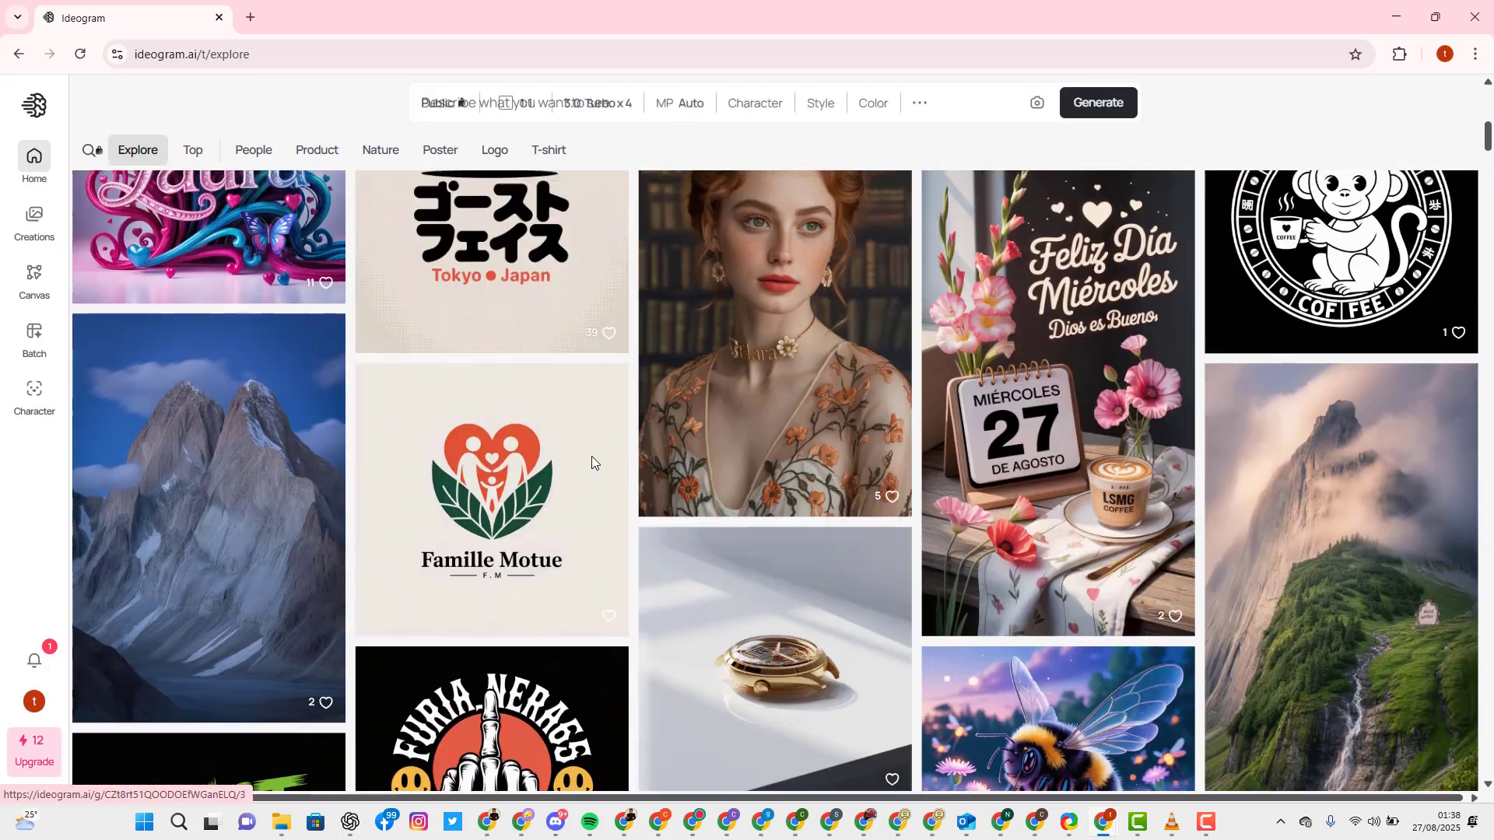
scroll(591, 459, "up", 9)
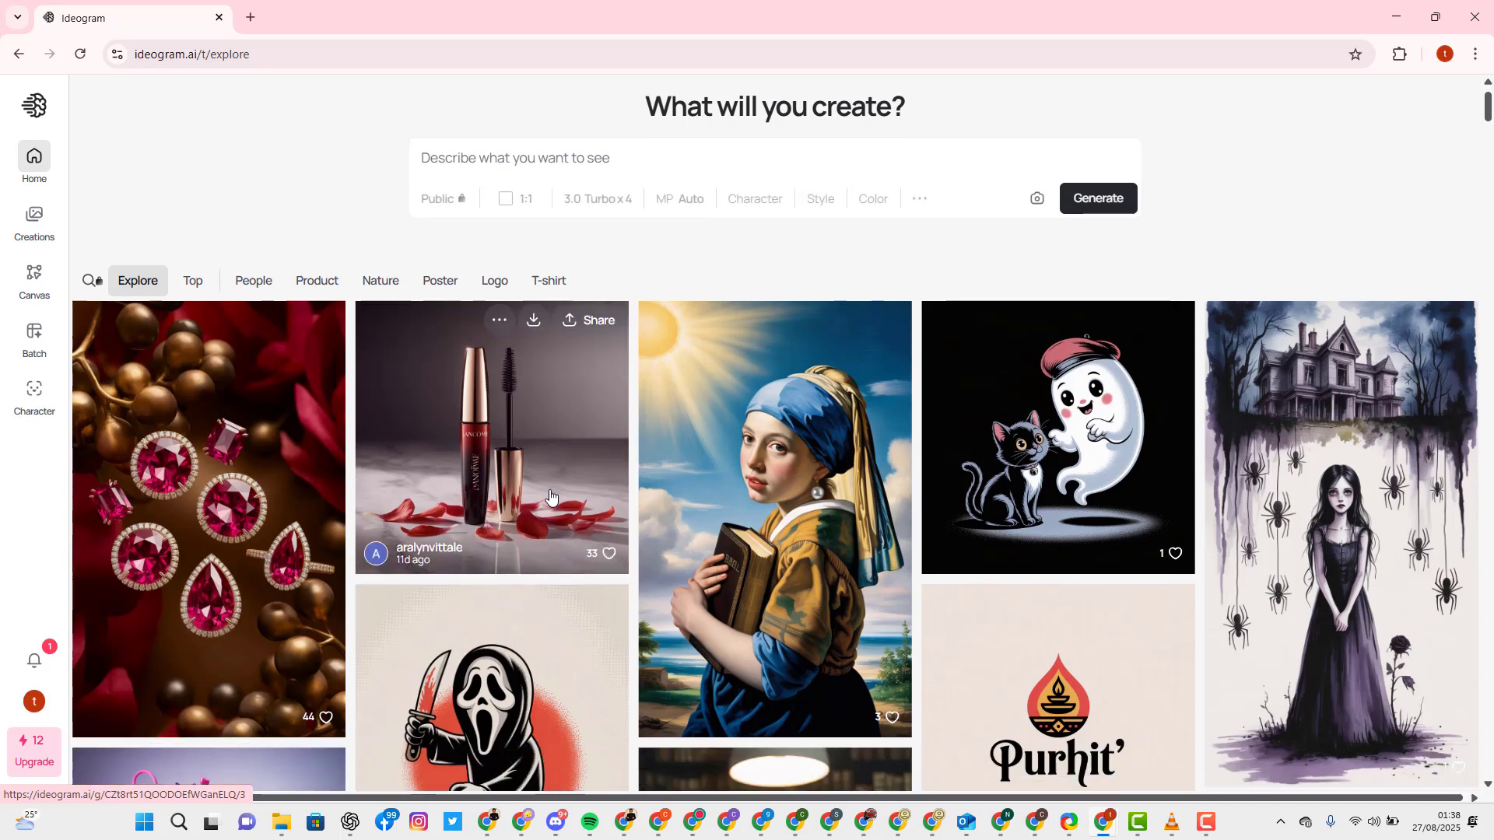
scroll(551, 496, "down", 2)
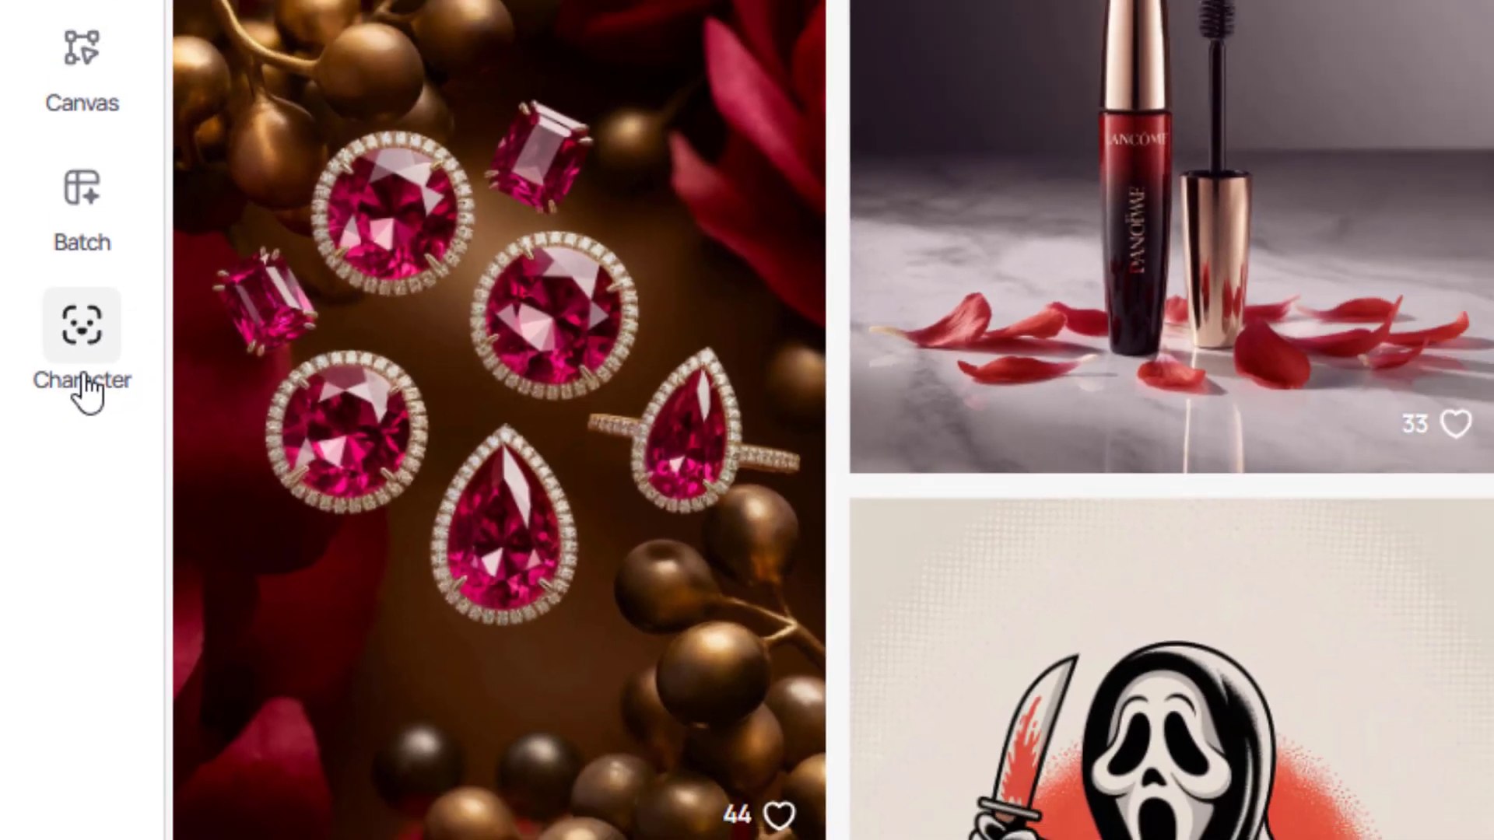
Step: Open the Character tool and look through the templates offered for the uploaded portrait
left_click(87, 389)
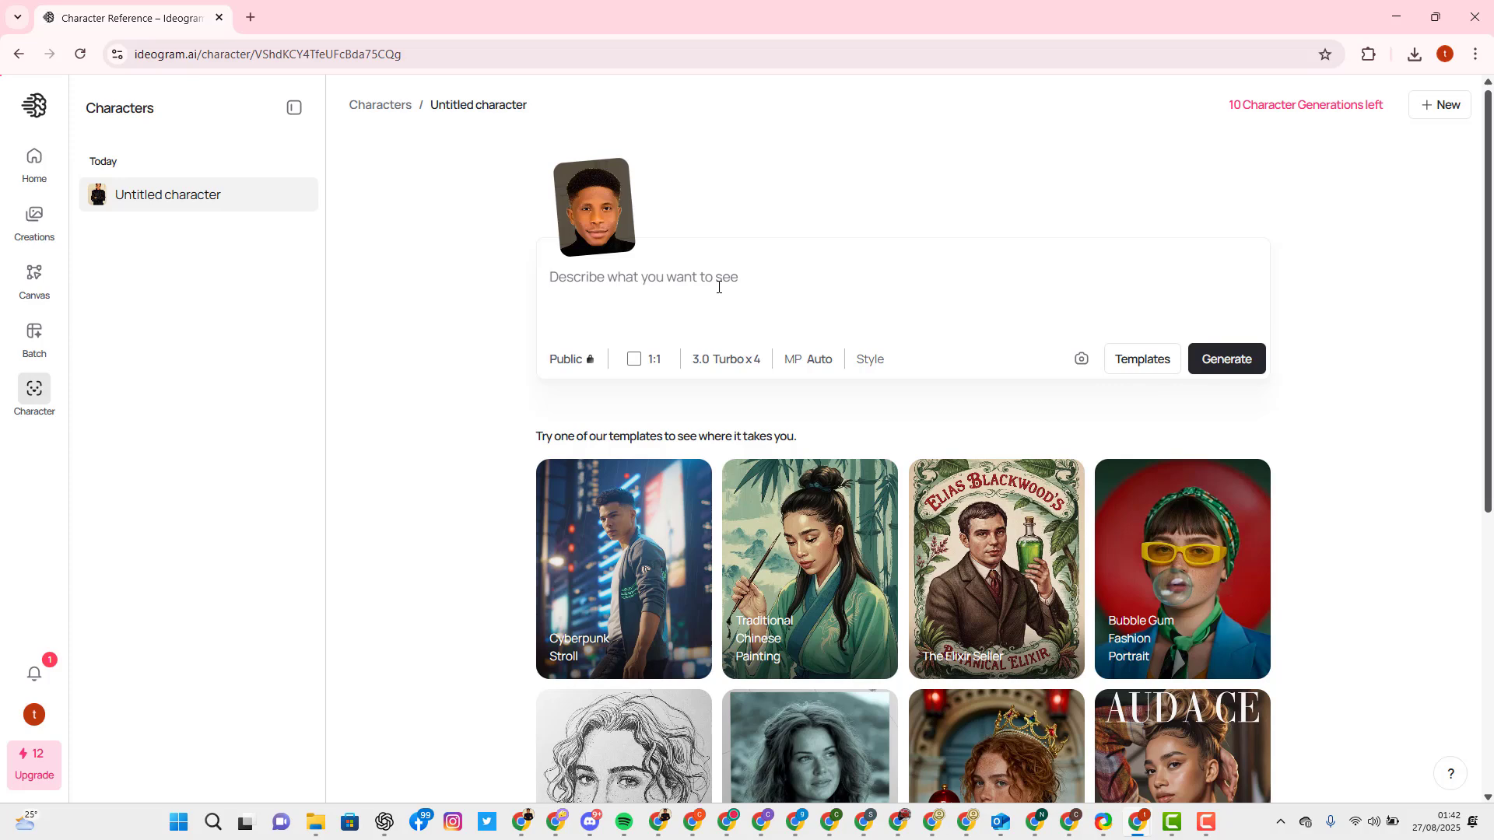
scroll(820, 500, "down", 3)
scroll(565, 253, "up", 3)
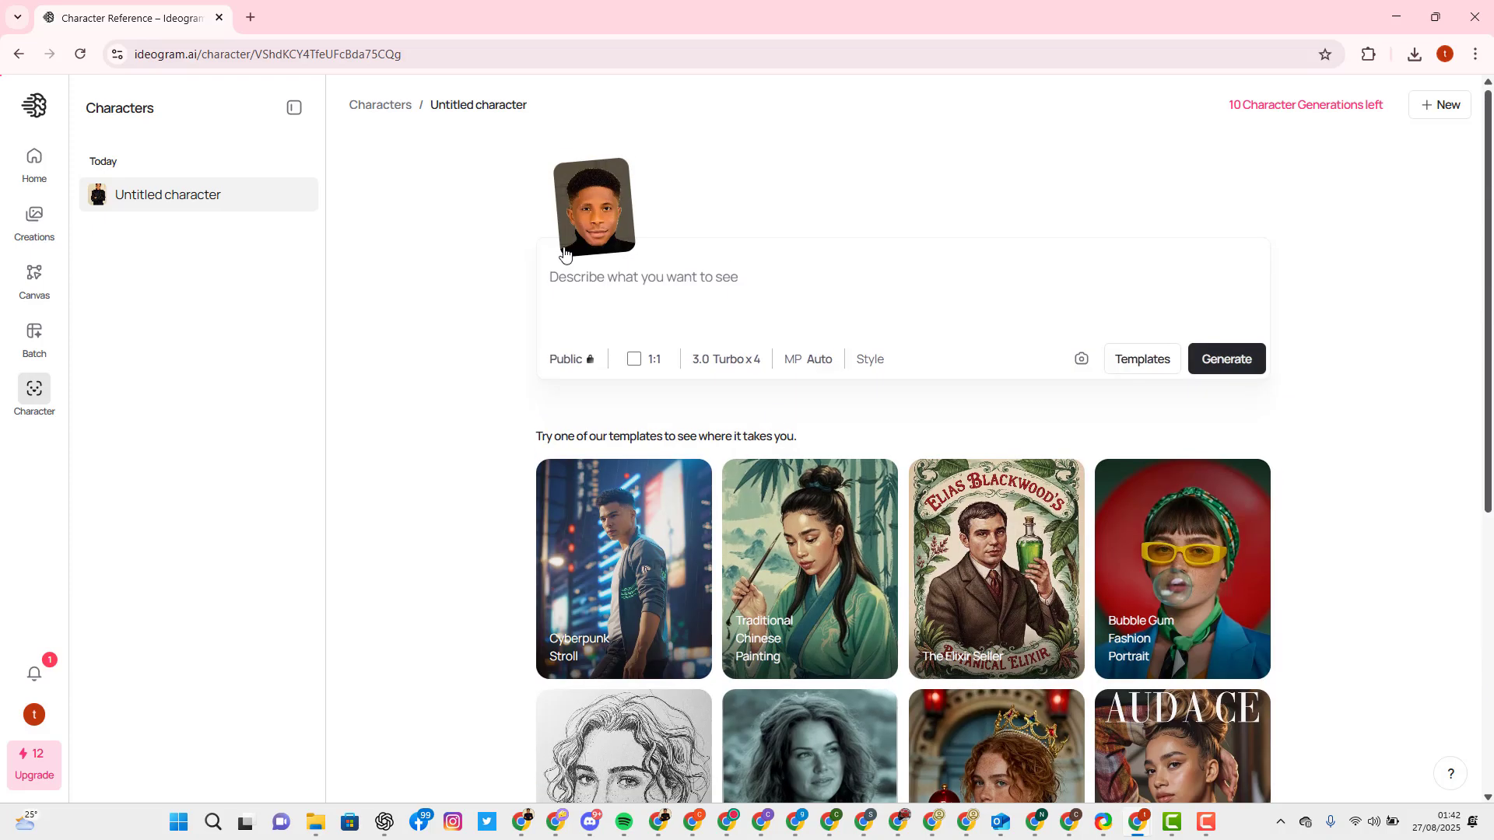
scroll(827, 331, "down", 3)
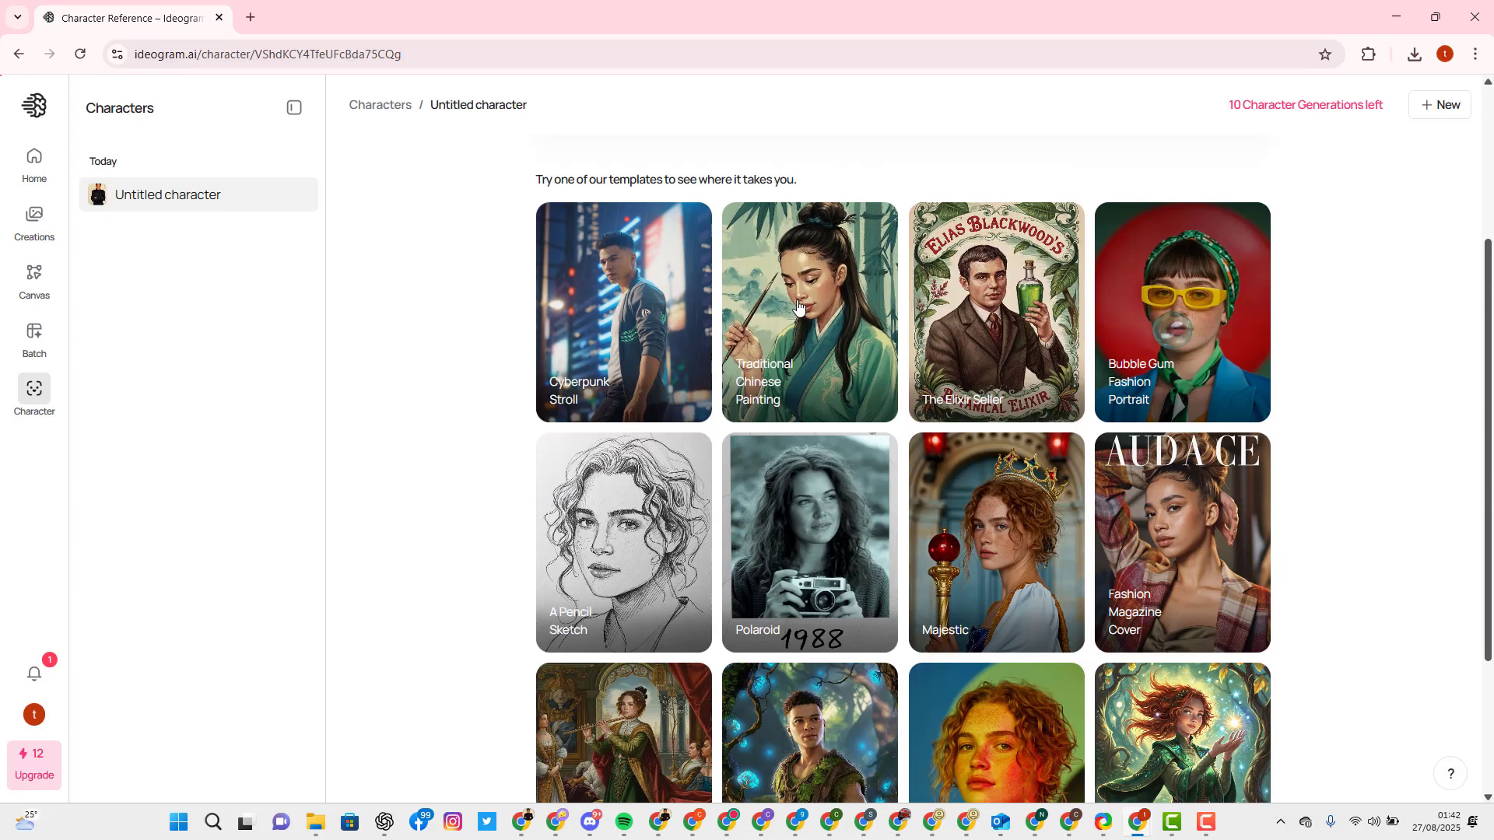
scroll(856, 397, "up", 2)
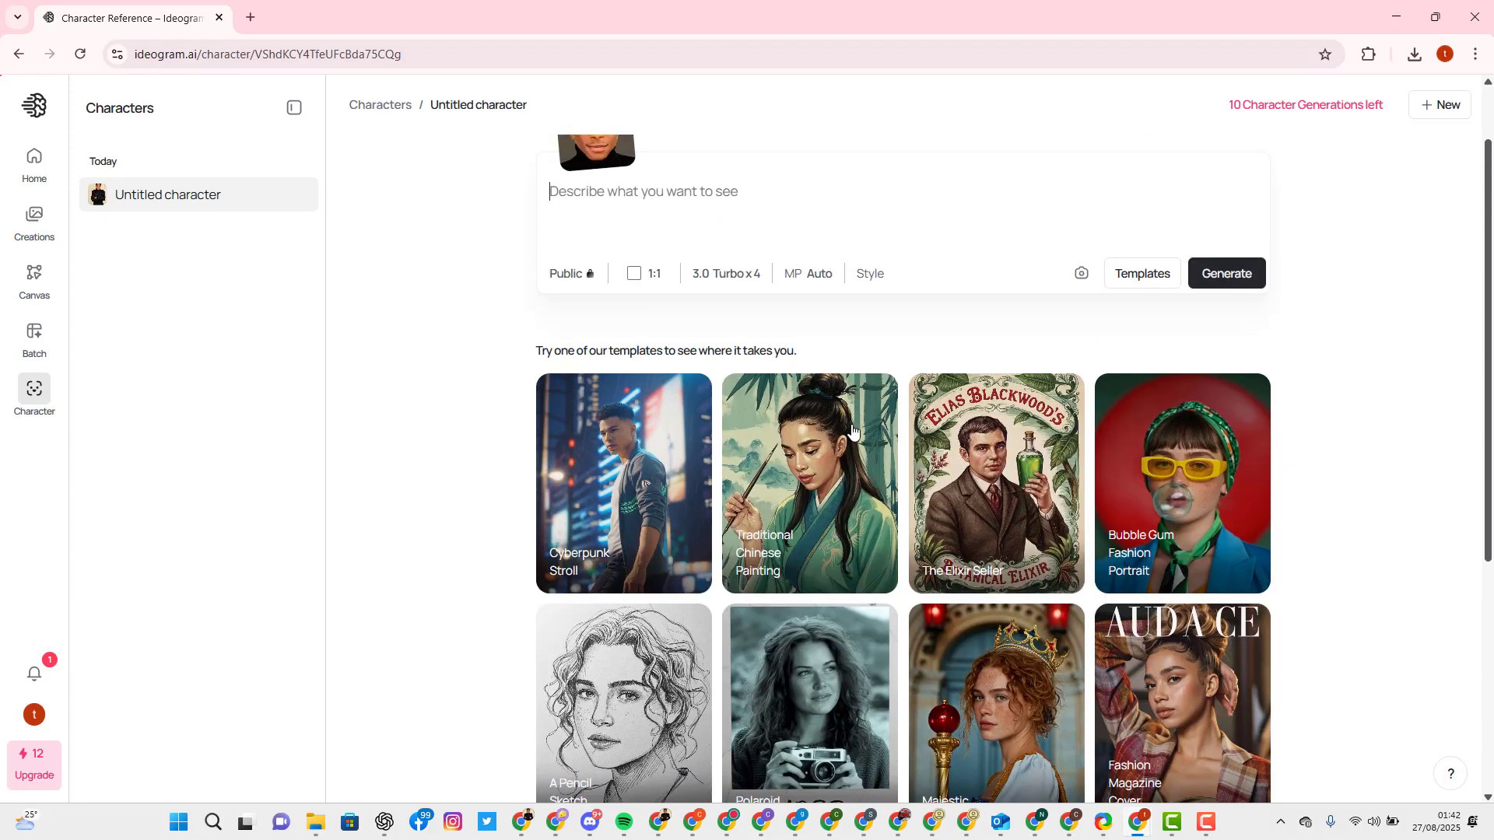
scroll(1128, 465, "down", 3)
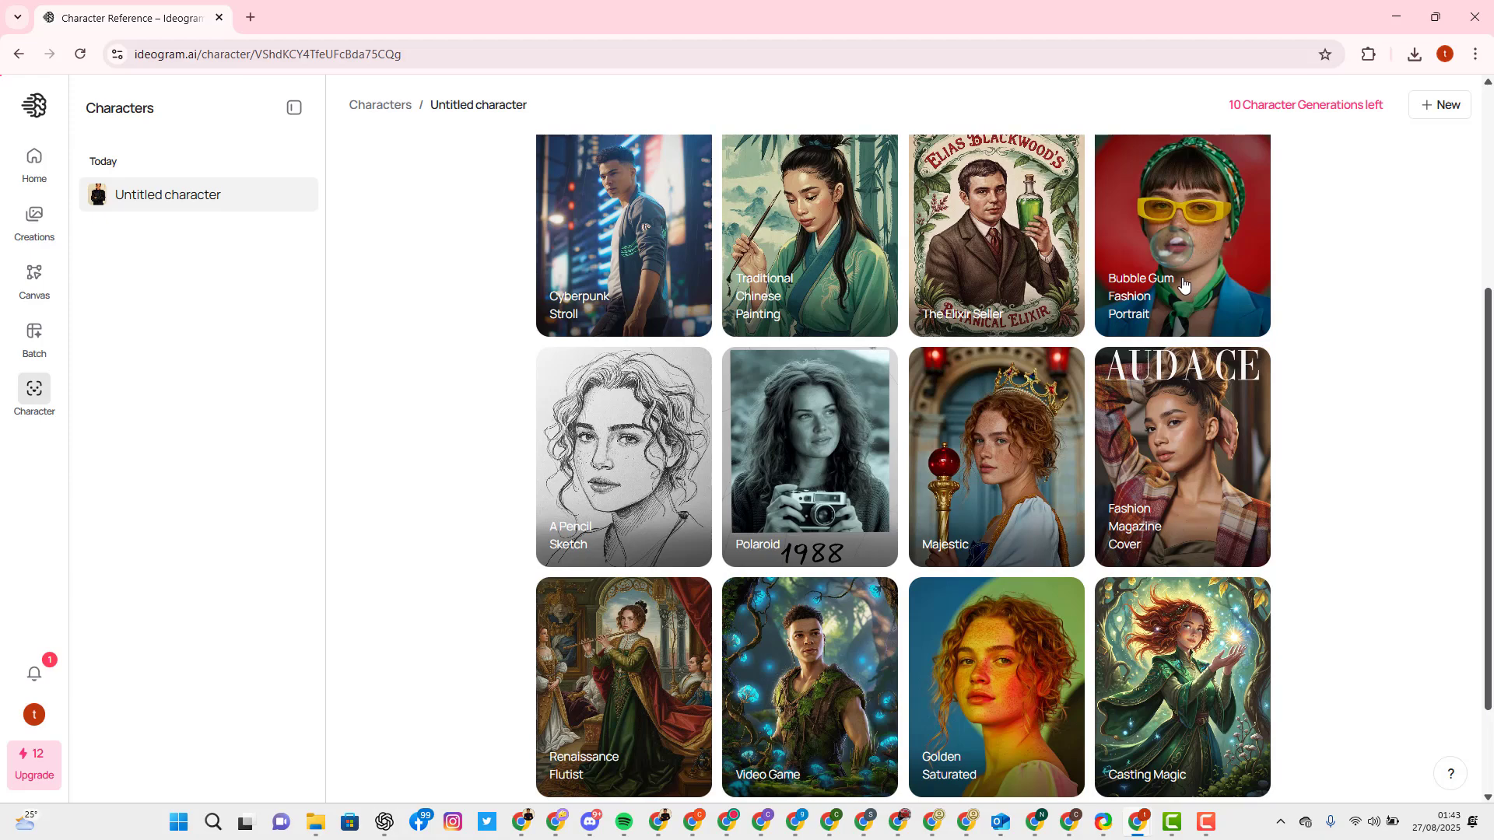
scroll(1164, 306, "up", 1)
scroll(632, 344, "down", 3)
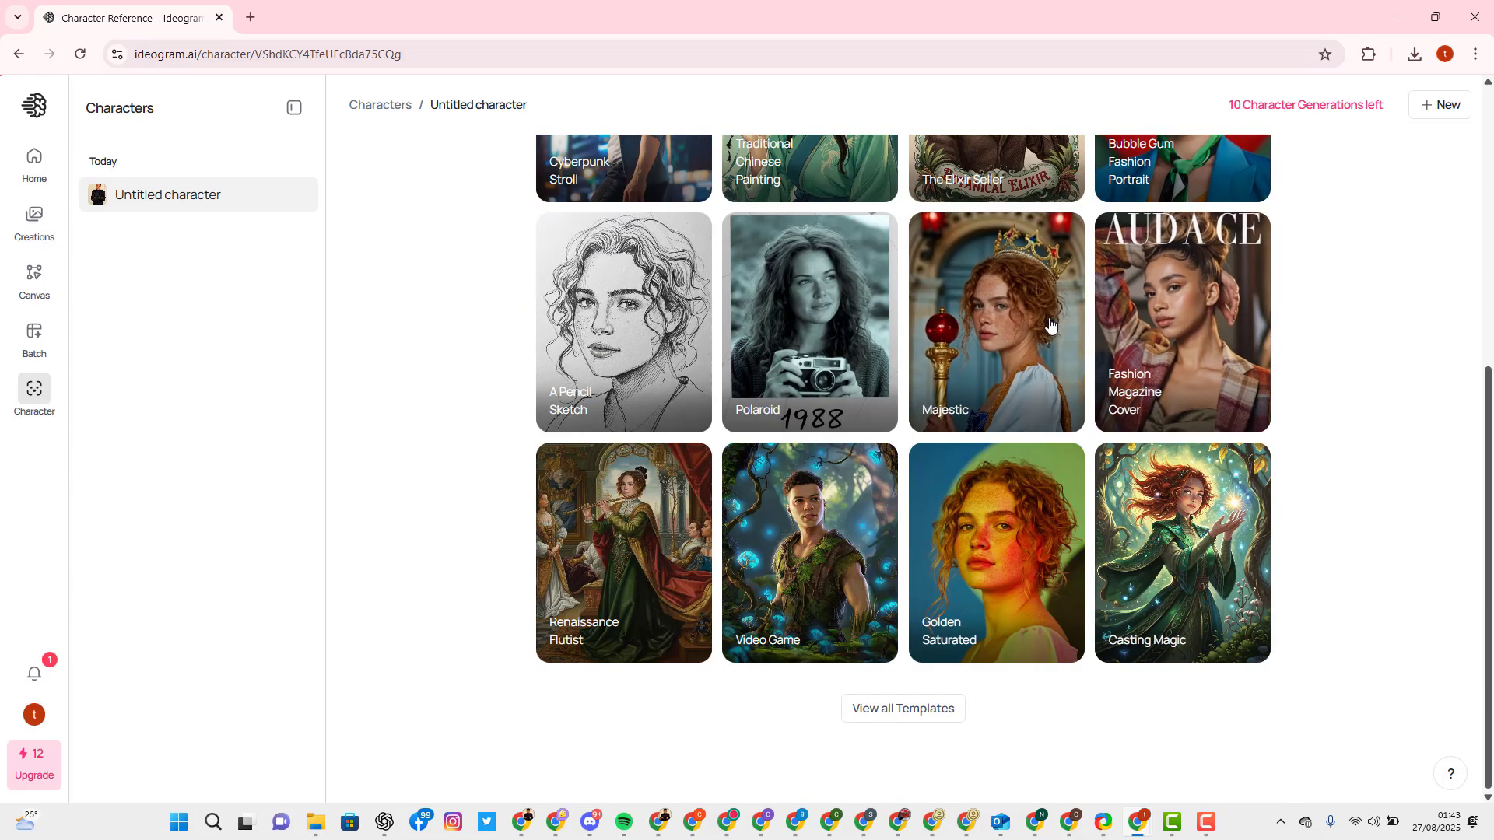
scroll(796, 371, "up", 6)
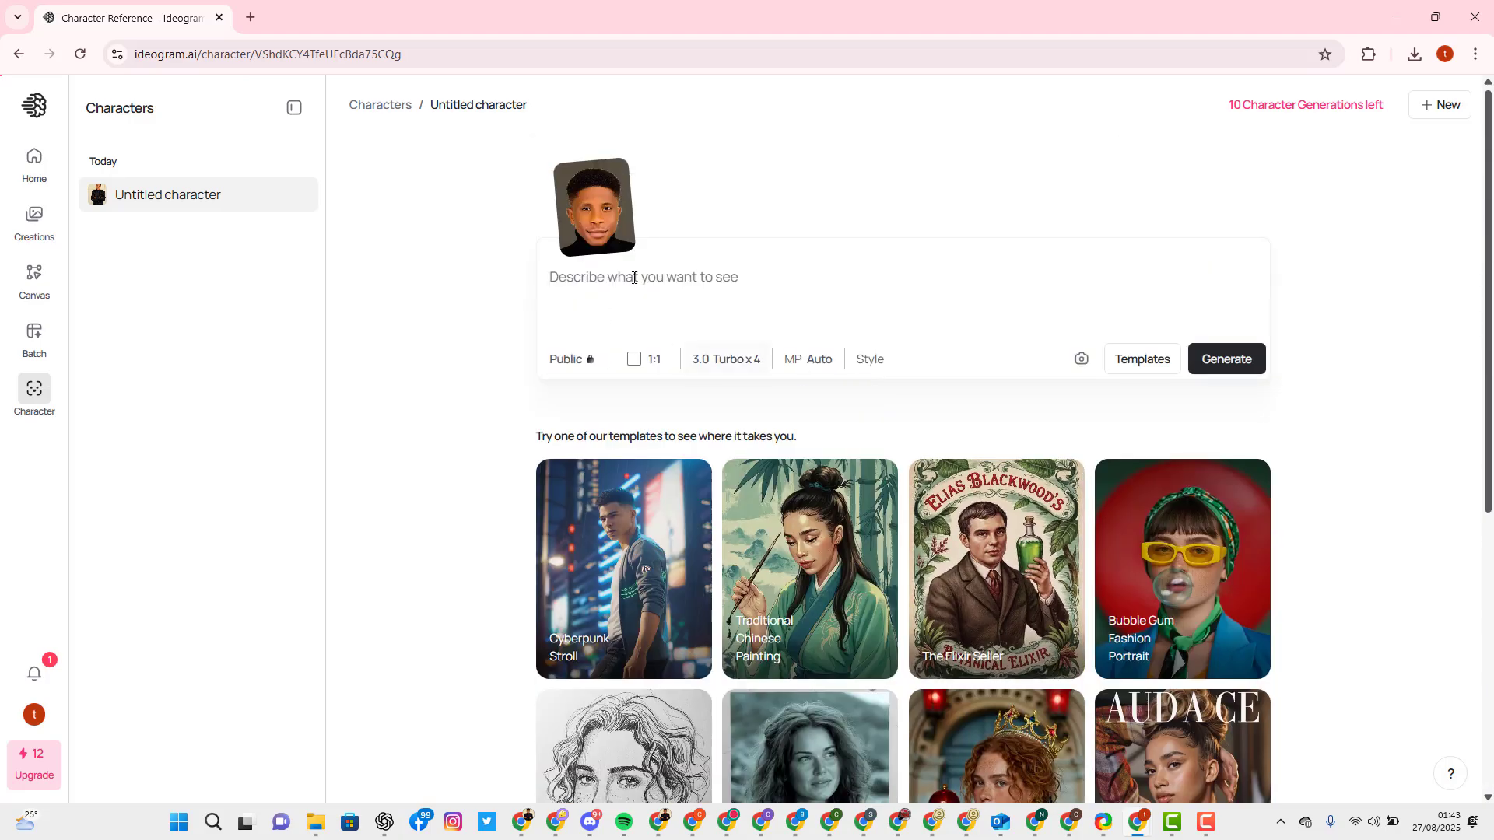
scroll(1230, 736, "down", 4)
scroll(477, 386, "up", 5)
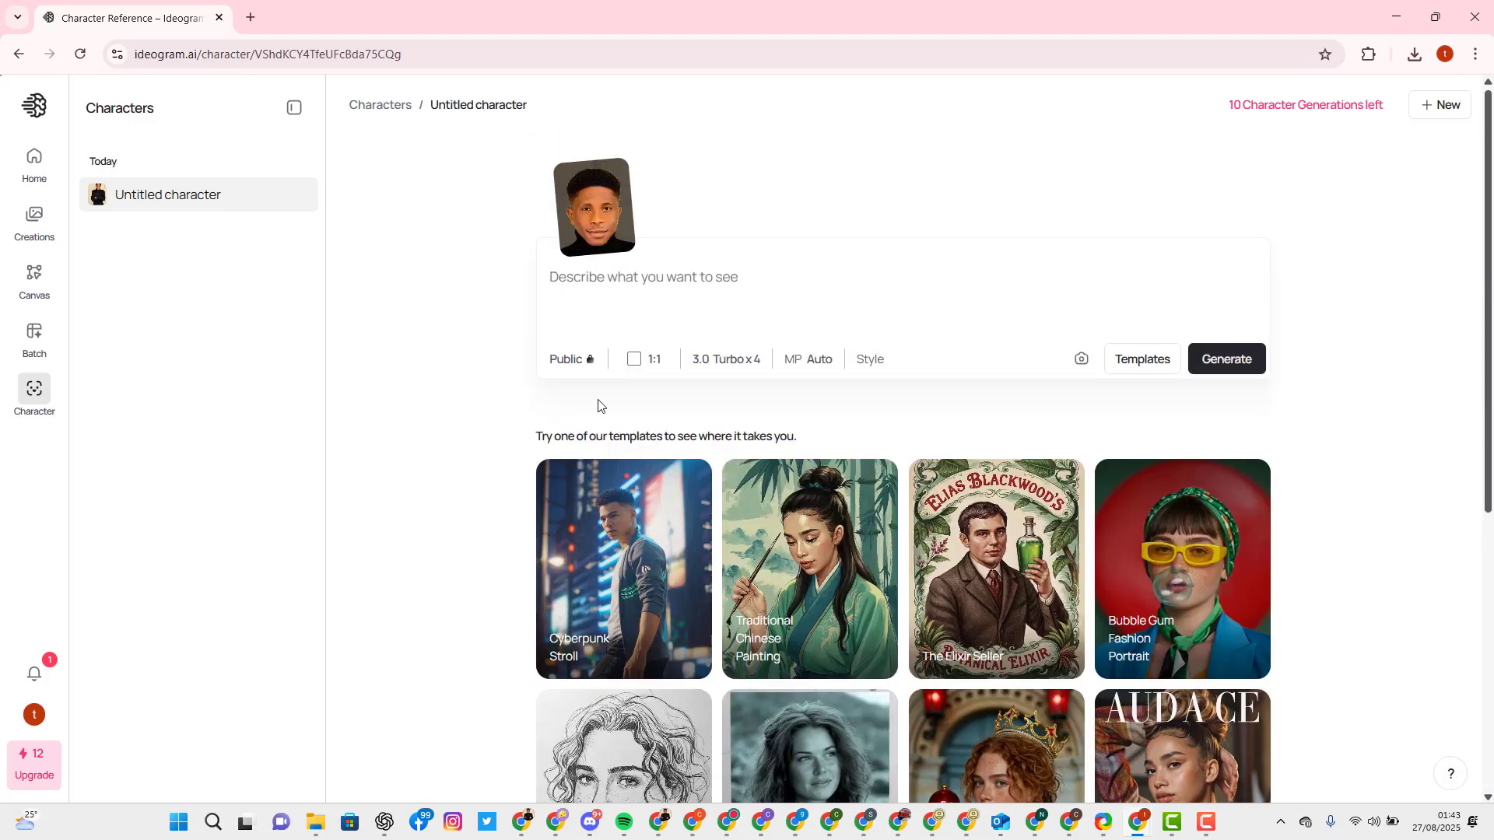
scroll(687, 371, "down", 5)
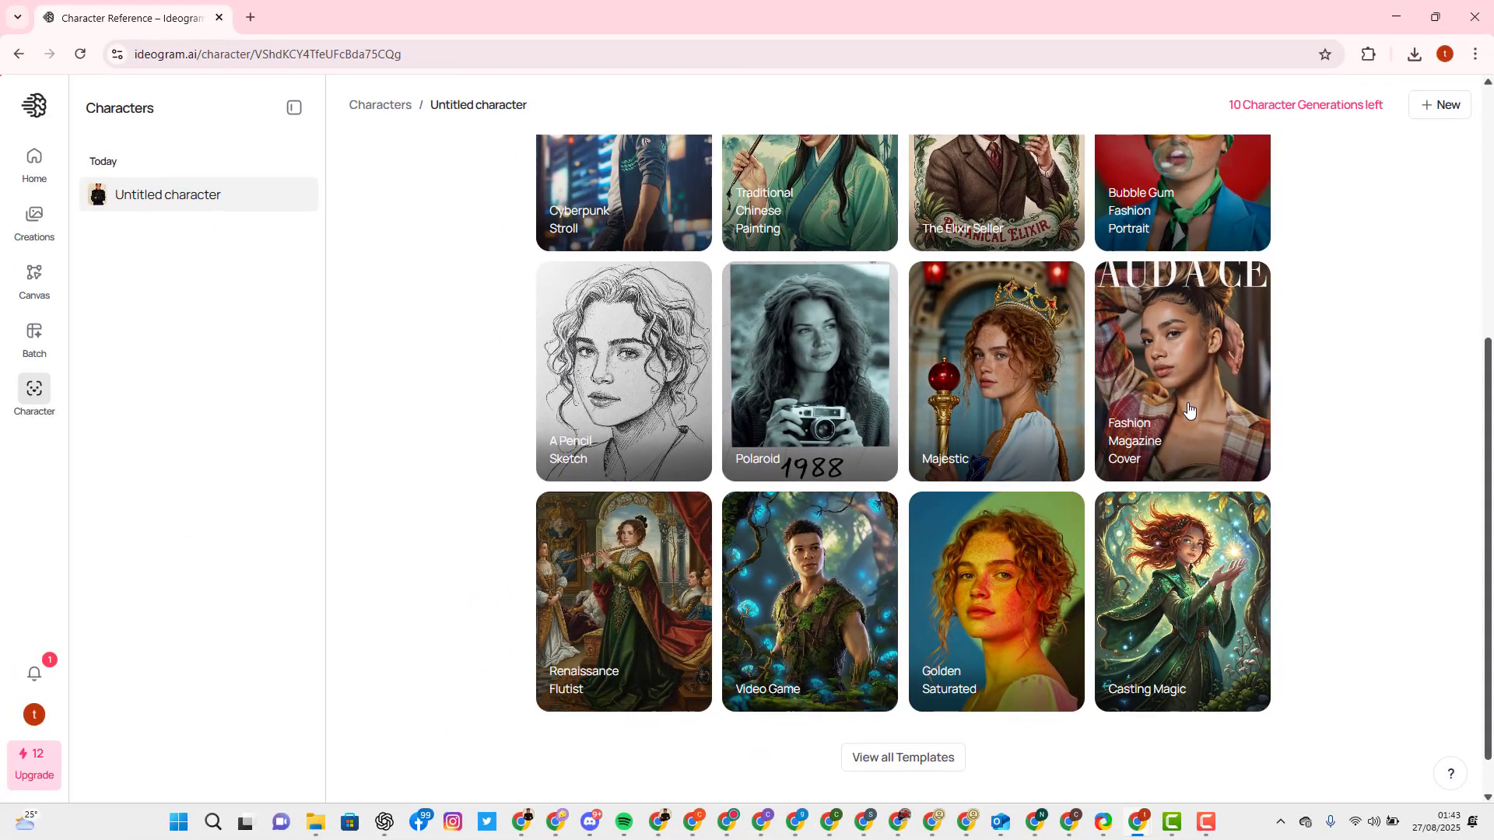
Step: Generate character images from the Fashion Magazine Cover template with a 16:9 landscape aspect ratio
left_click(1188, 406)
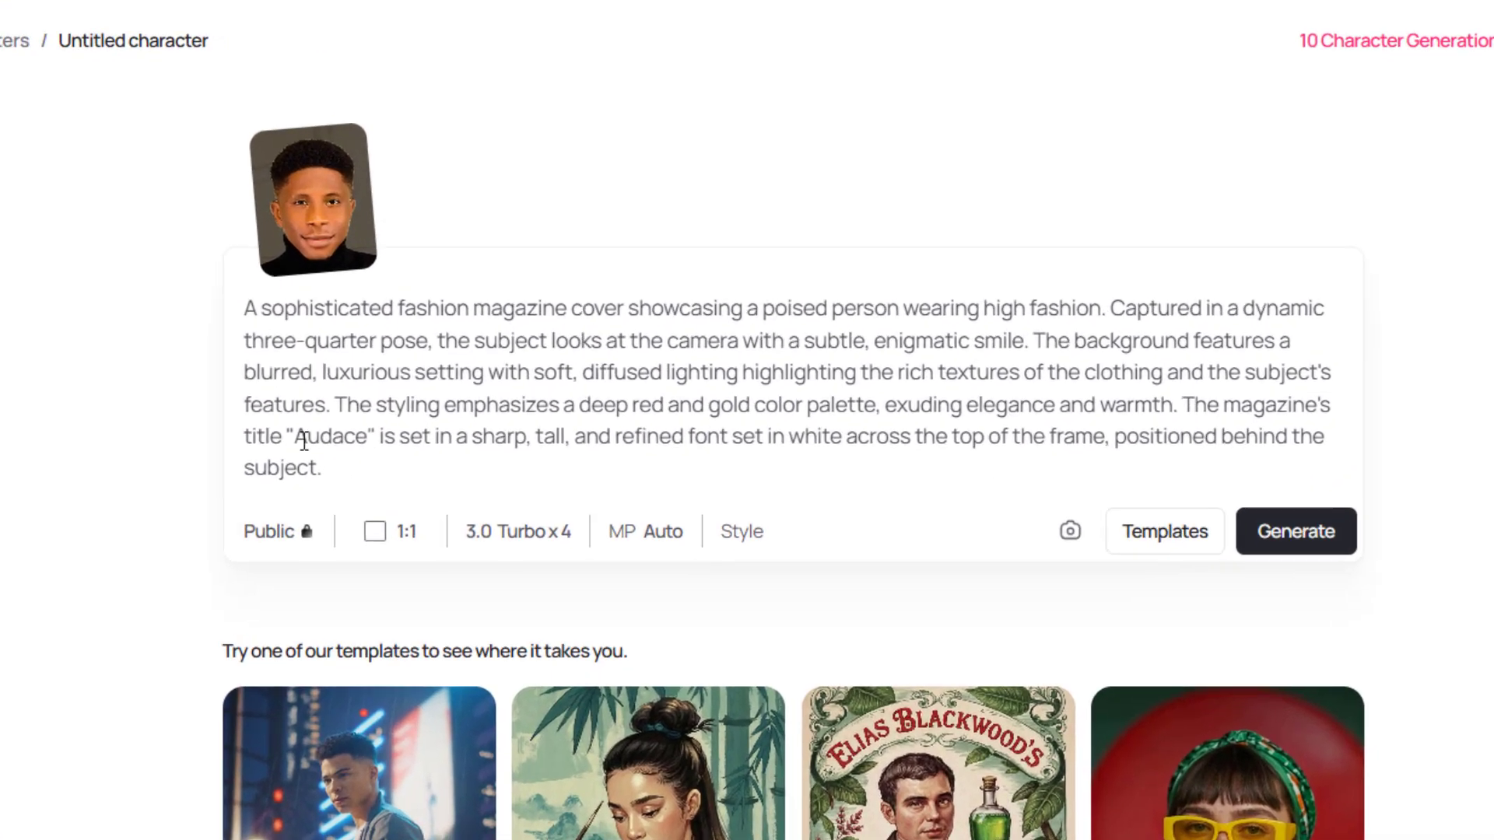
left_click_drag(603, 381, 546, 285)
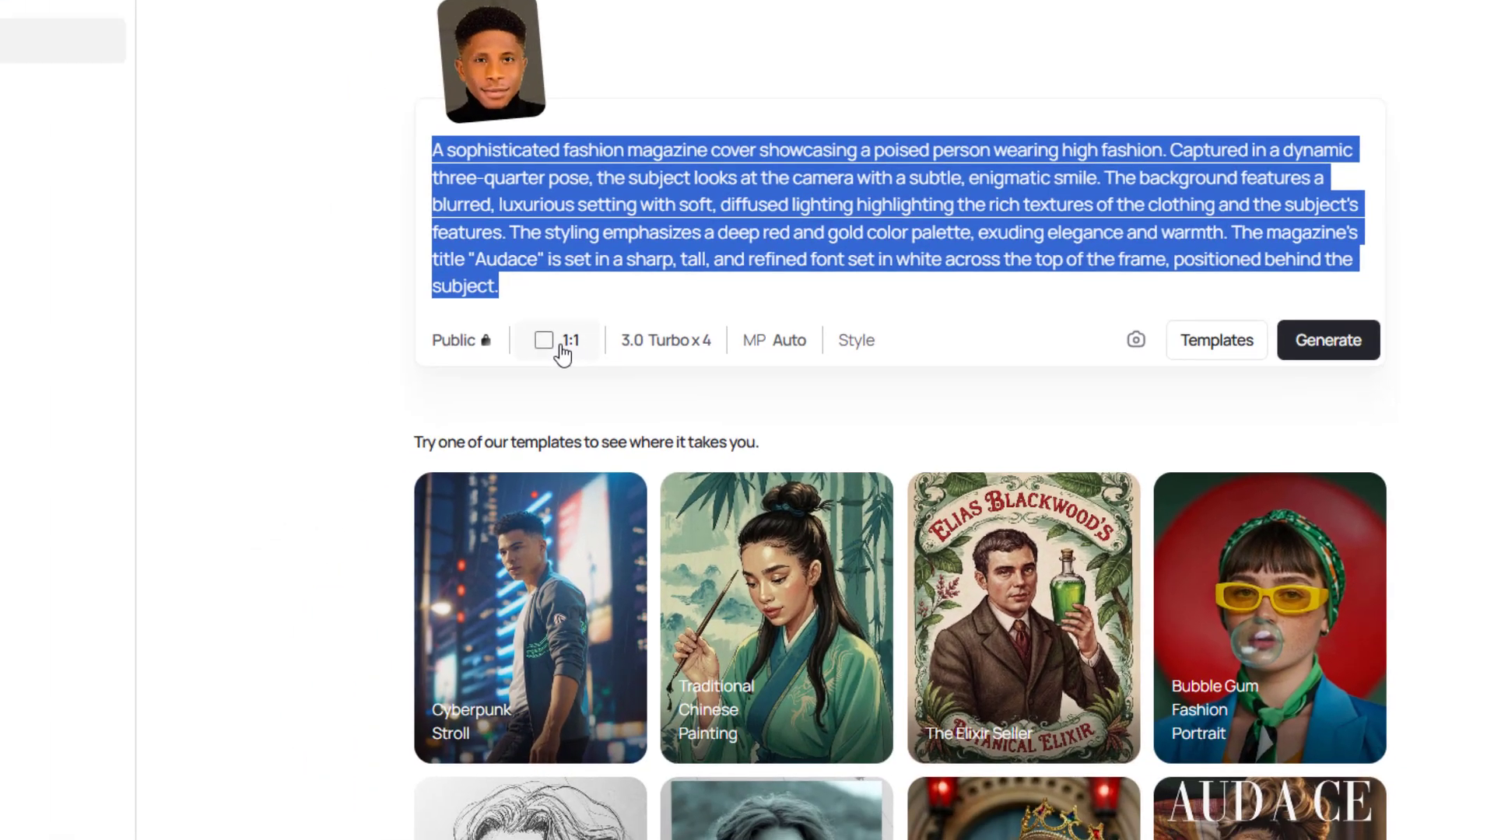
left_click(562, 350)
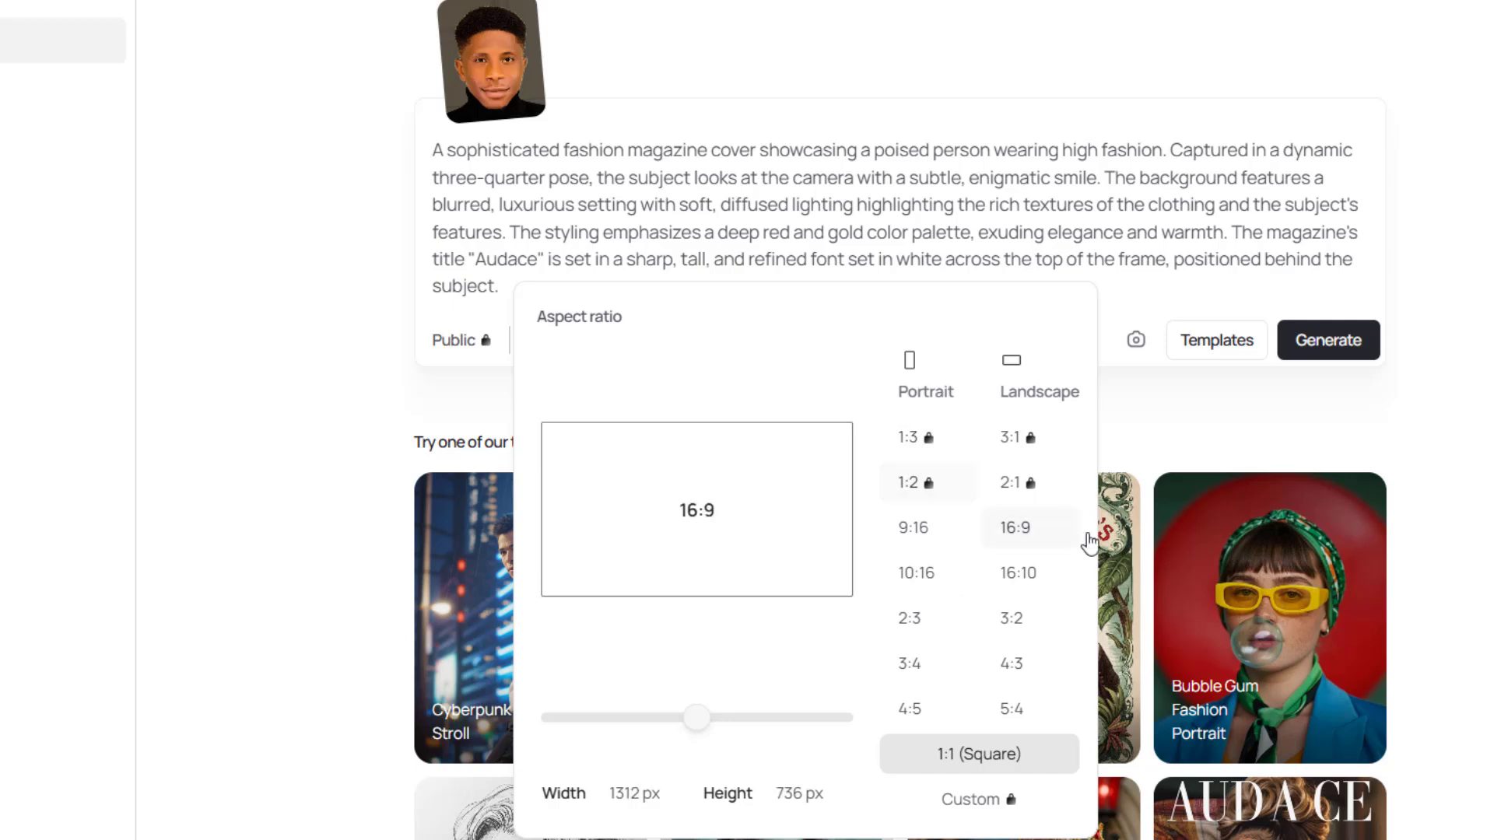
left_click(1006, 530)
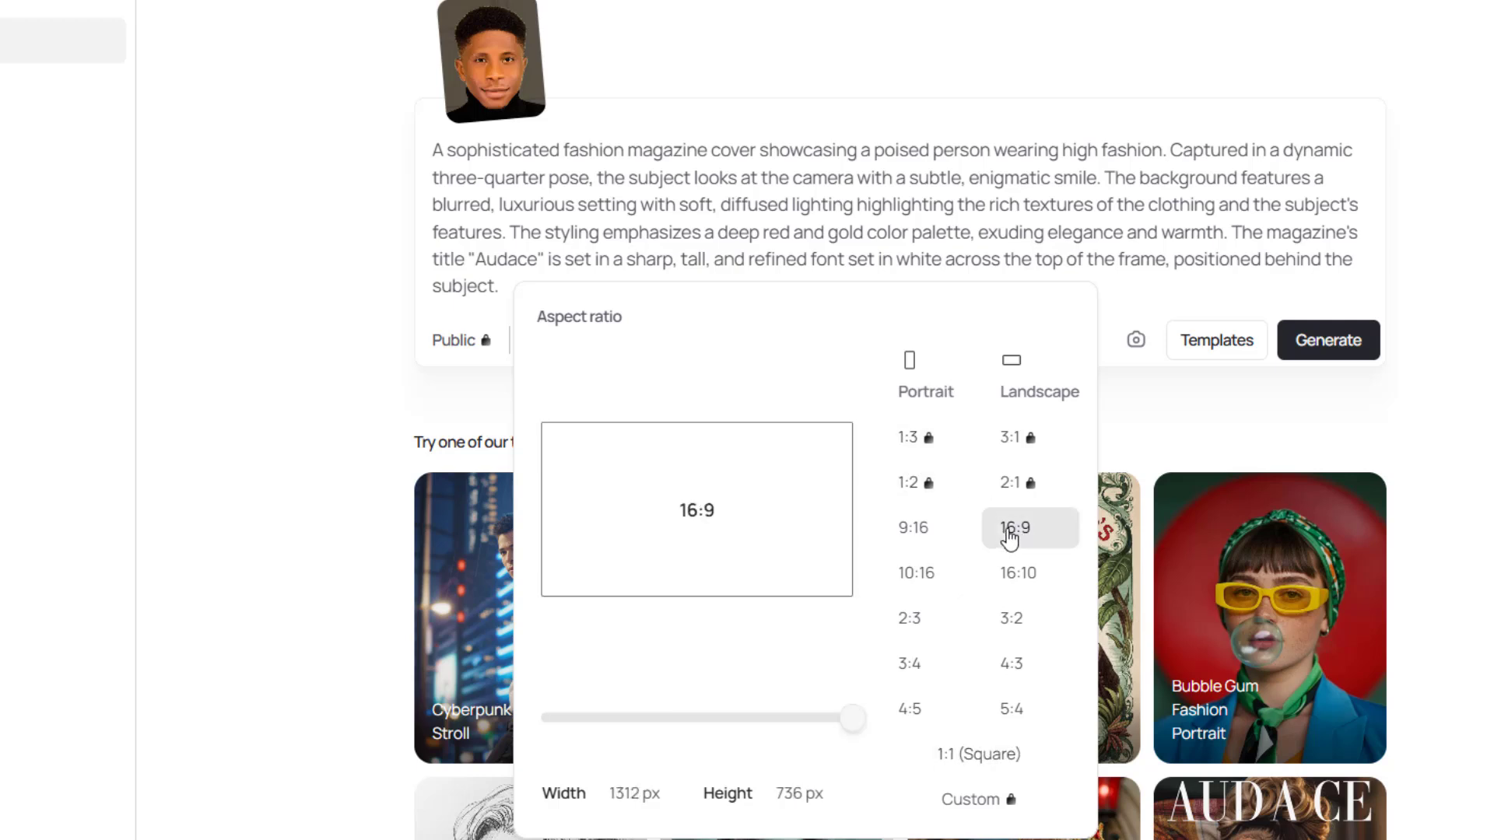
left_click(1327, 354)
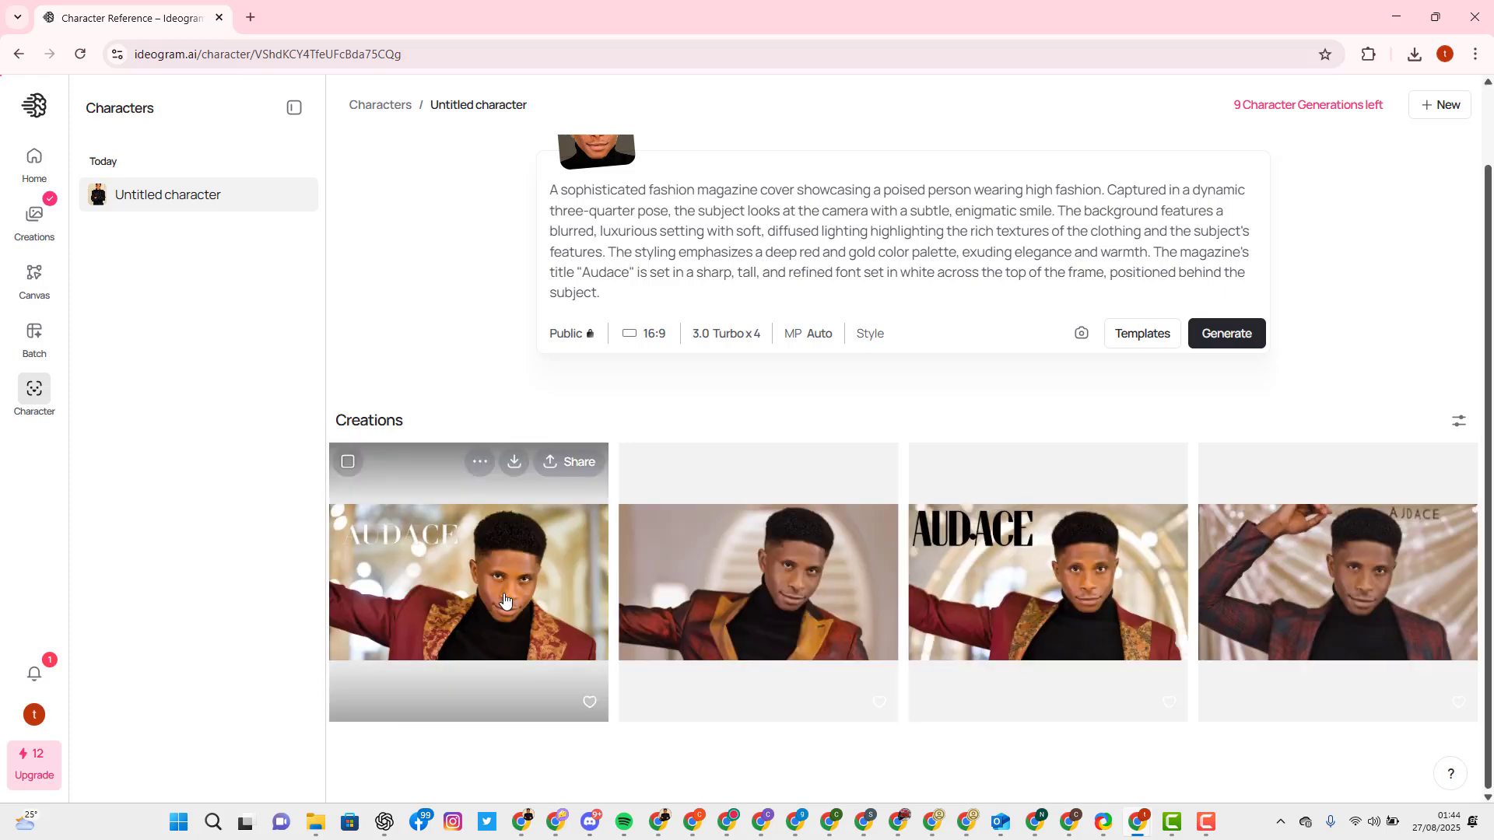
Step: Open the first generated magazine cover at full size and compare it with the other variations
left_click(546, 584)
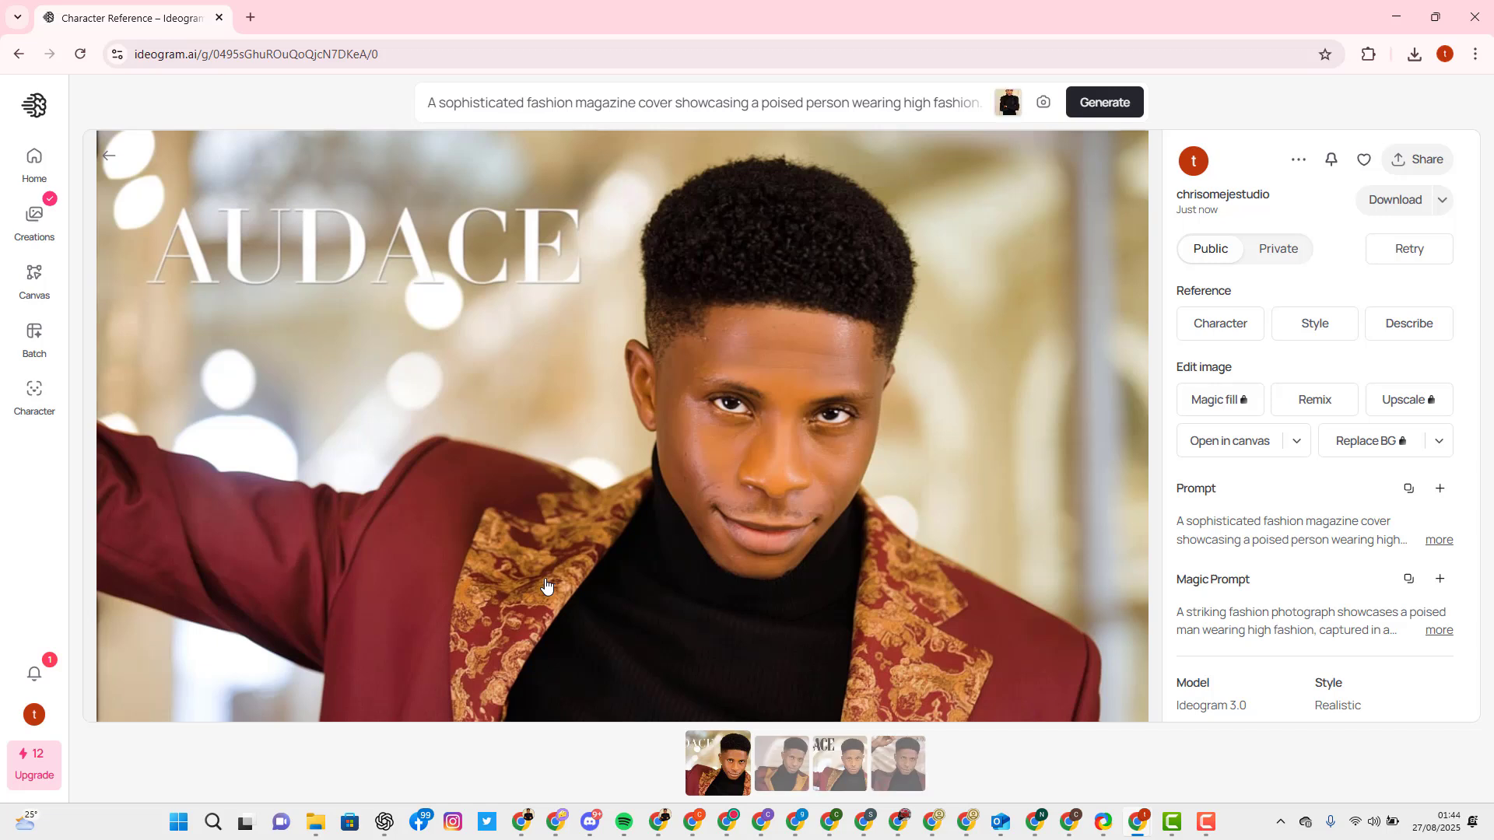
key("Right")
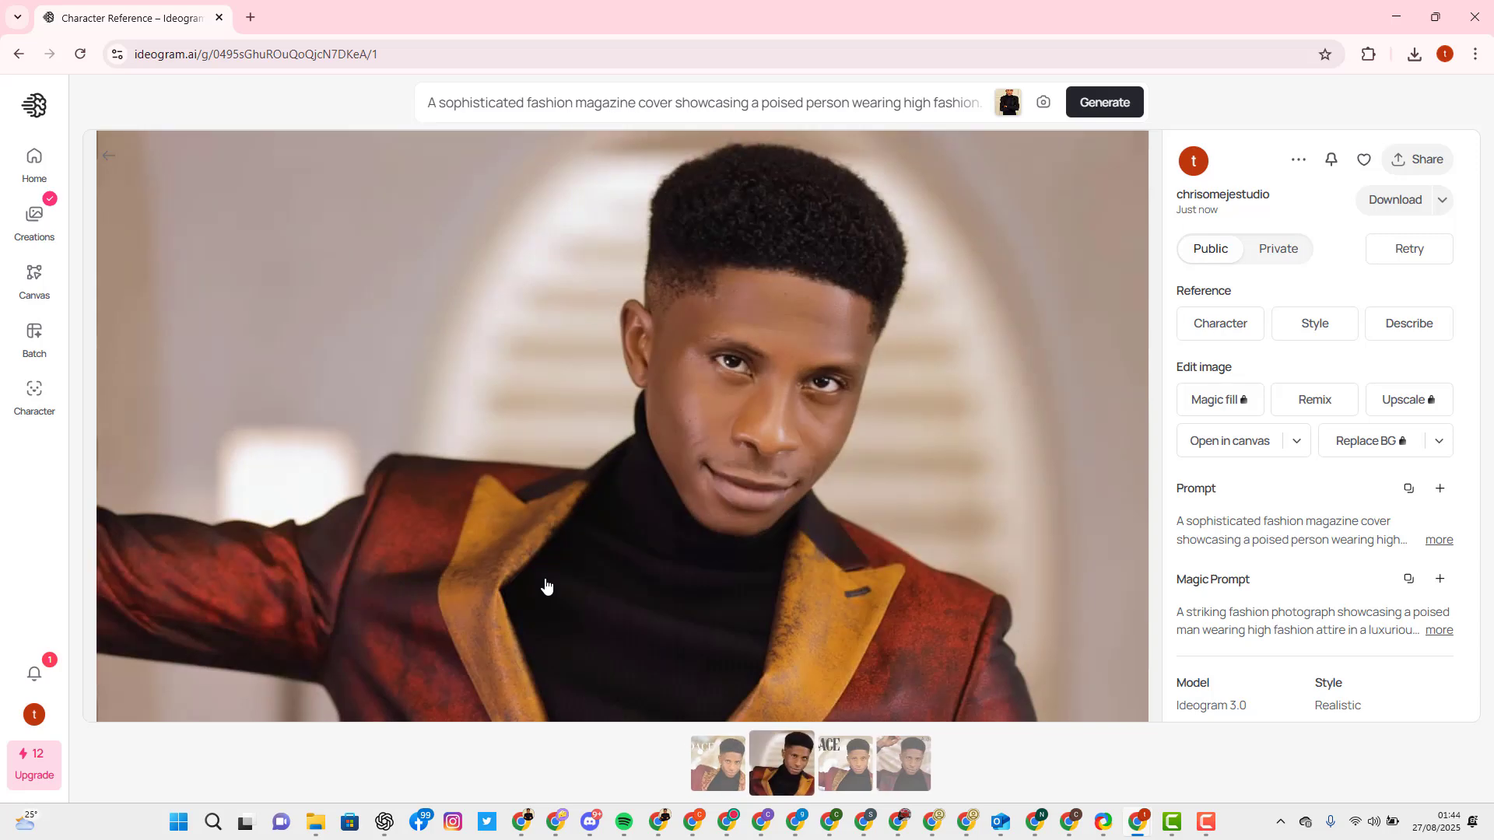
key("Right")
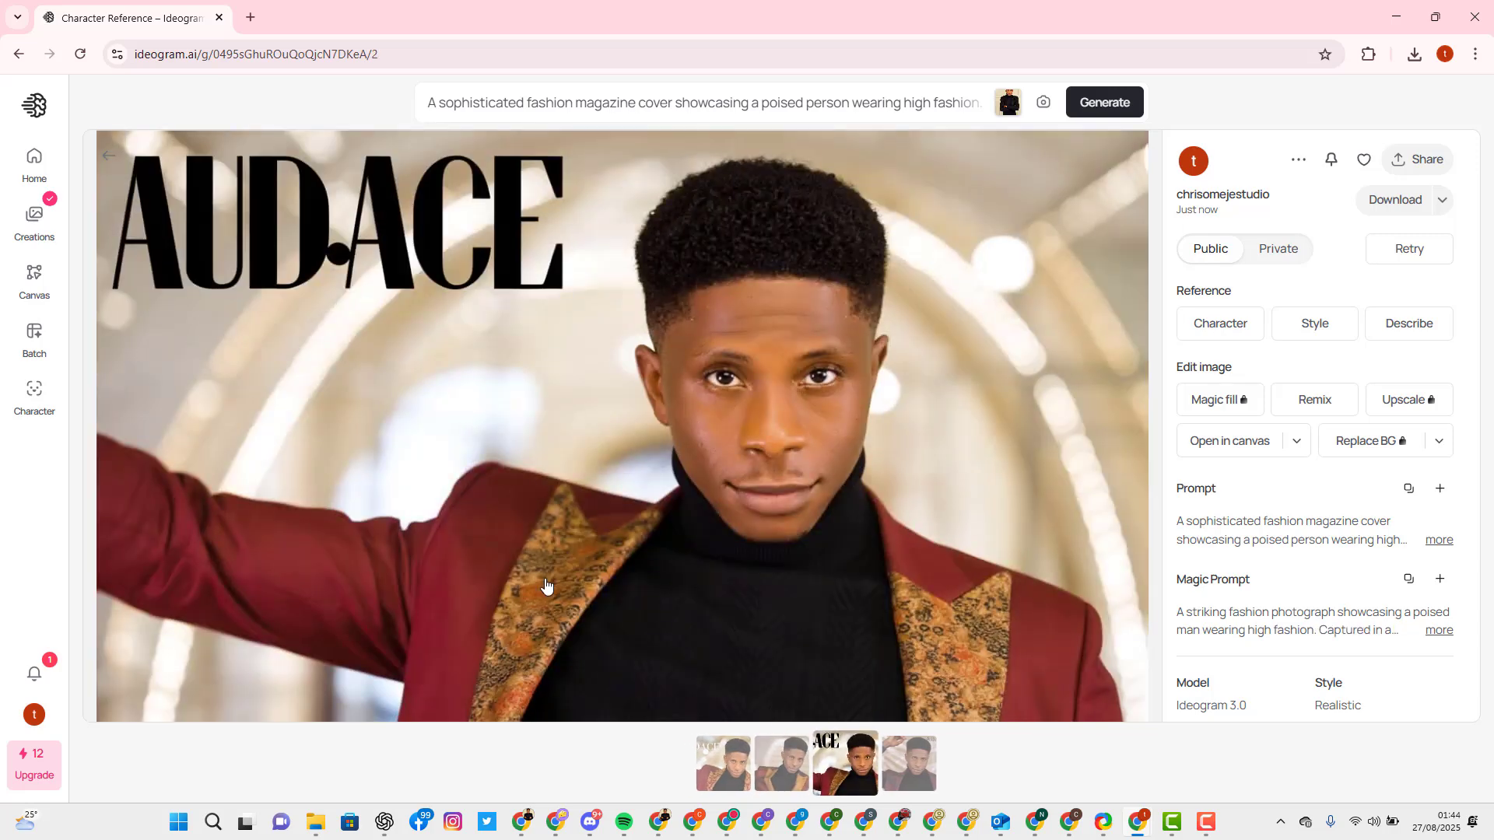
key("Right")
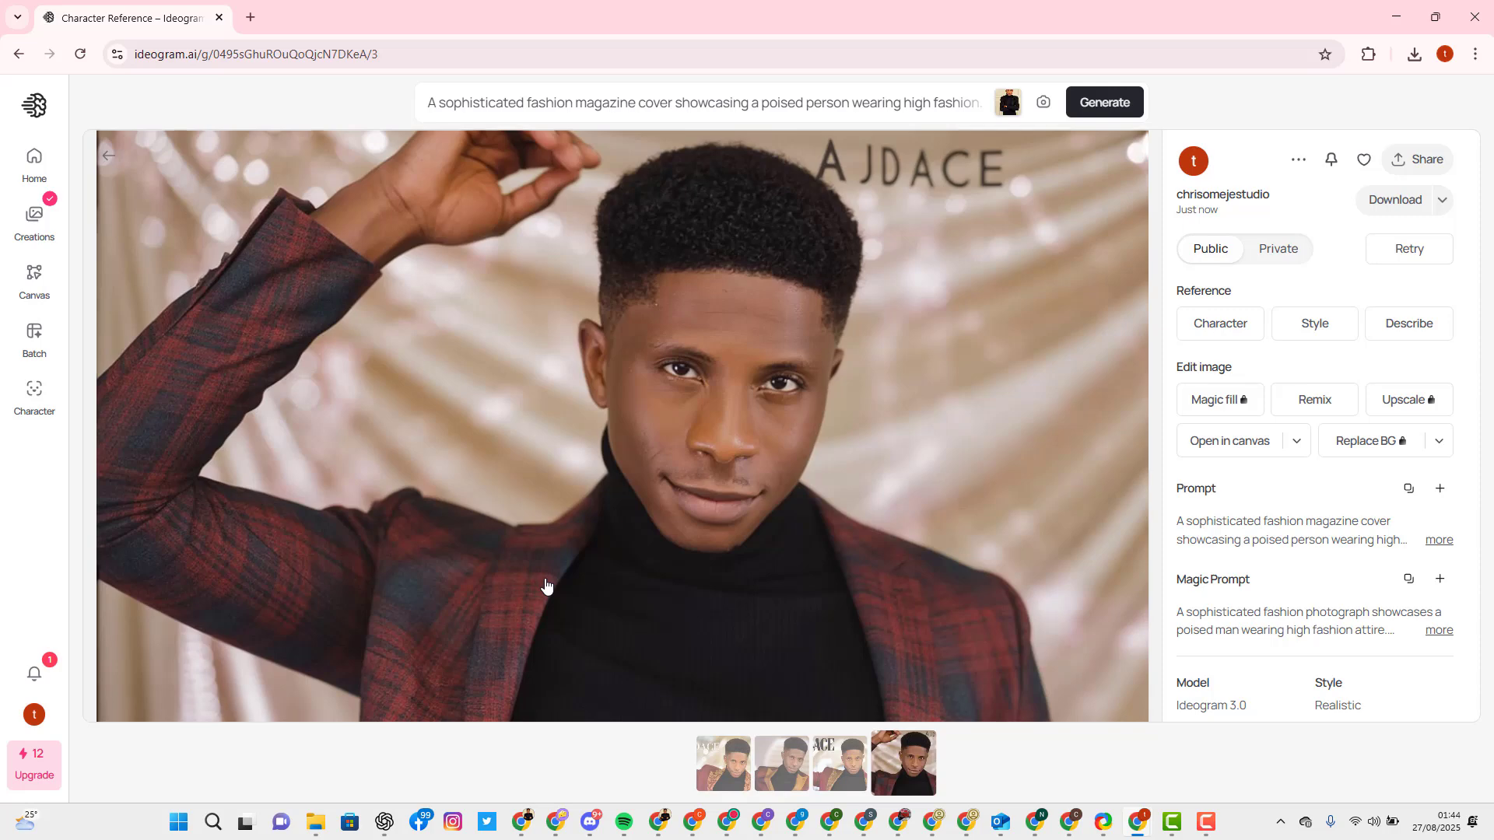
key("Left")
key("Left")
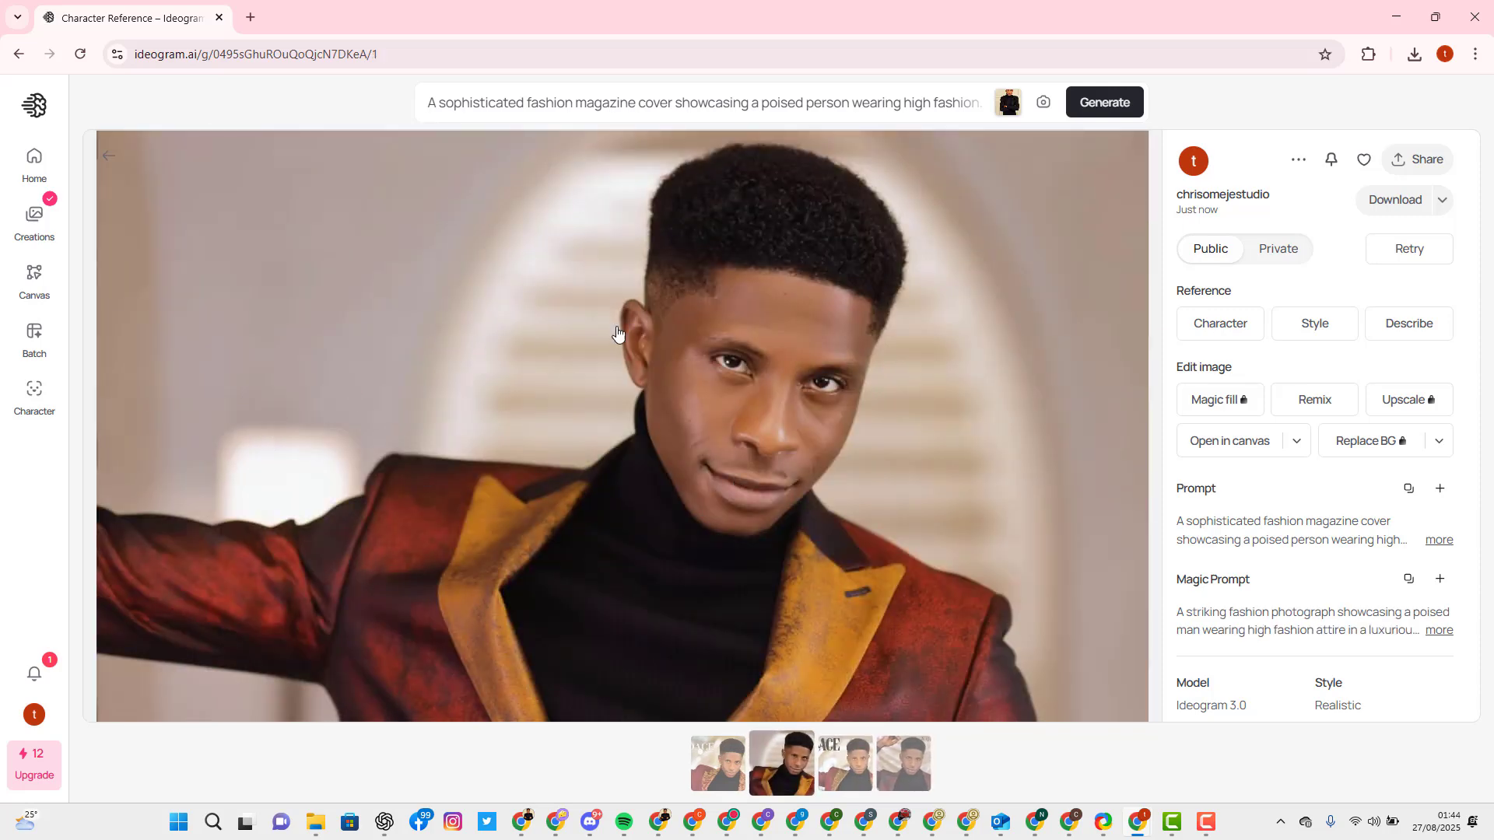
Step: Return from the full-size image to the character's page and select the whole magazine cover prompt
left_click(114, 157)
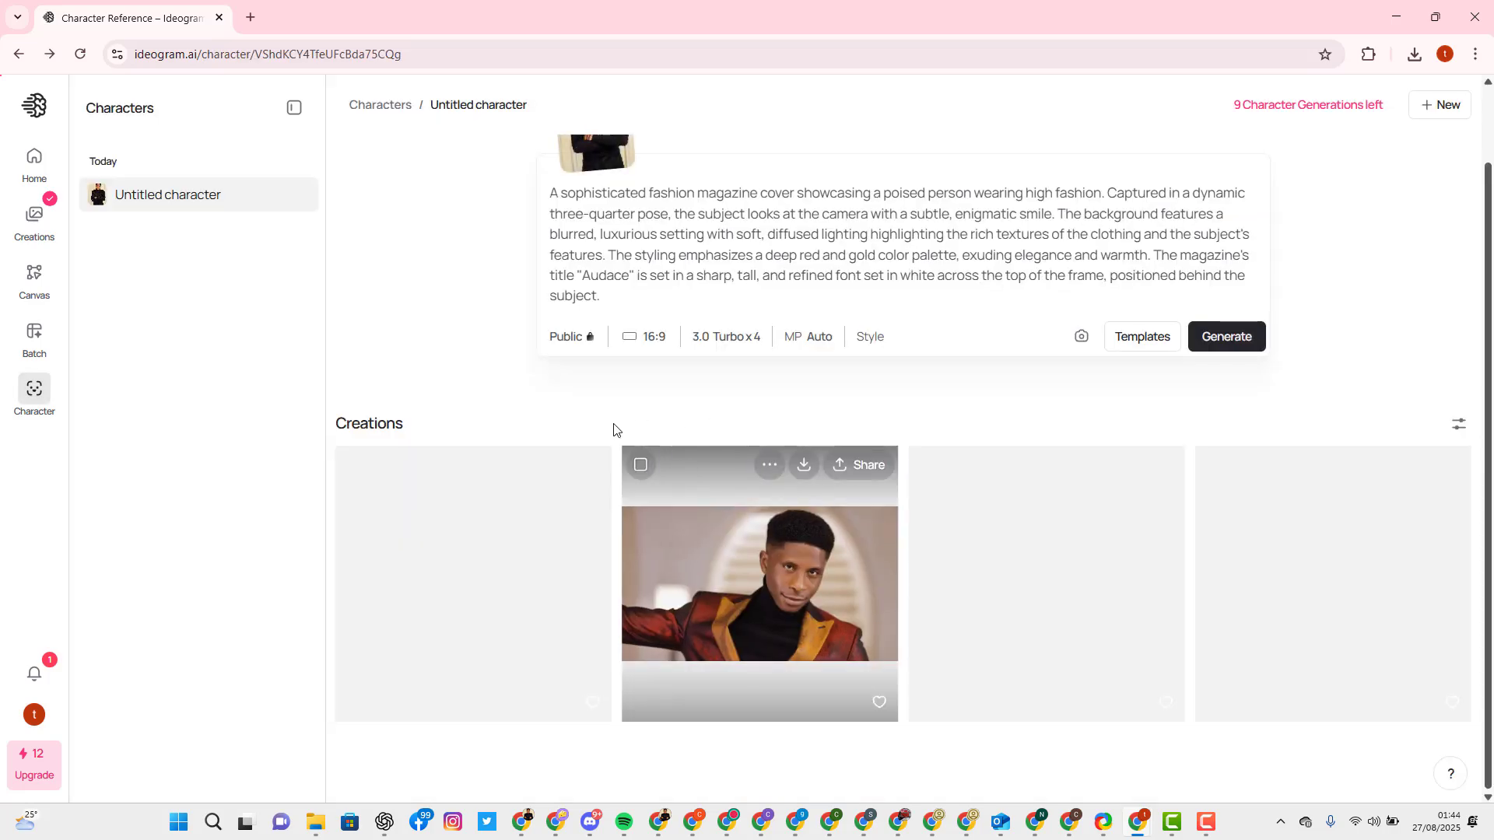
scroll(619, 426, "up", 1)
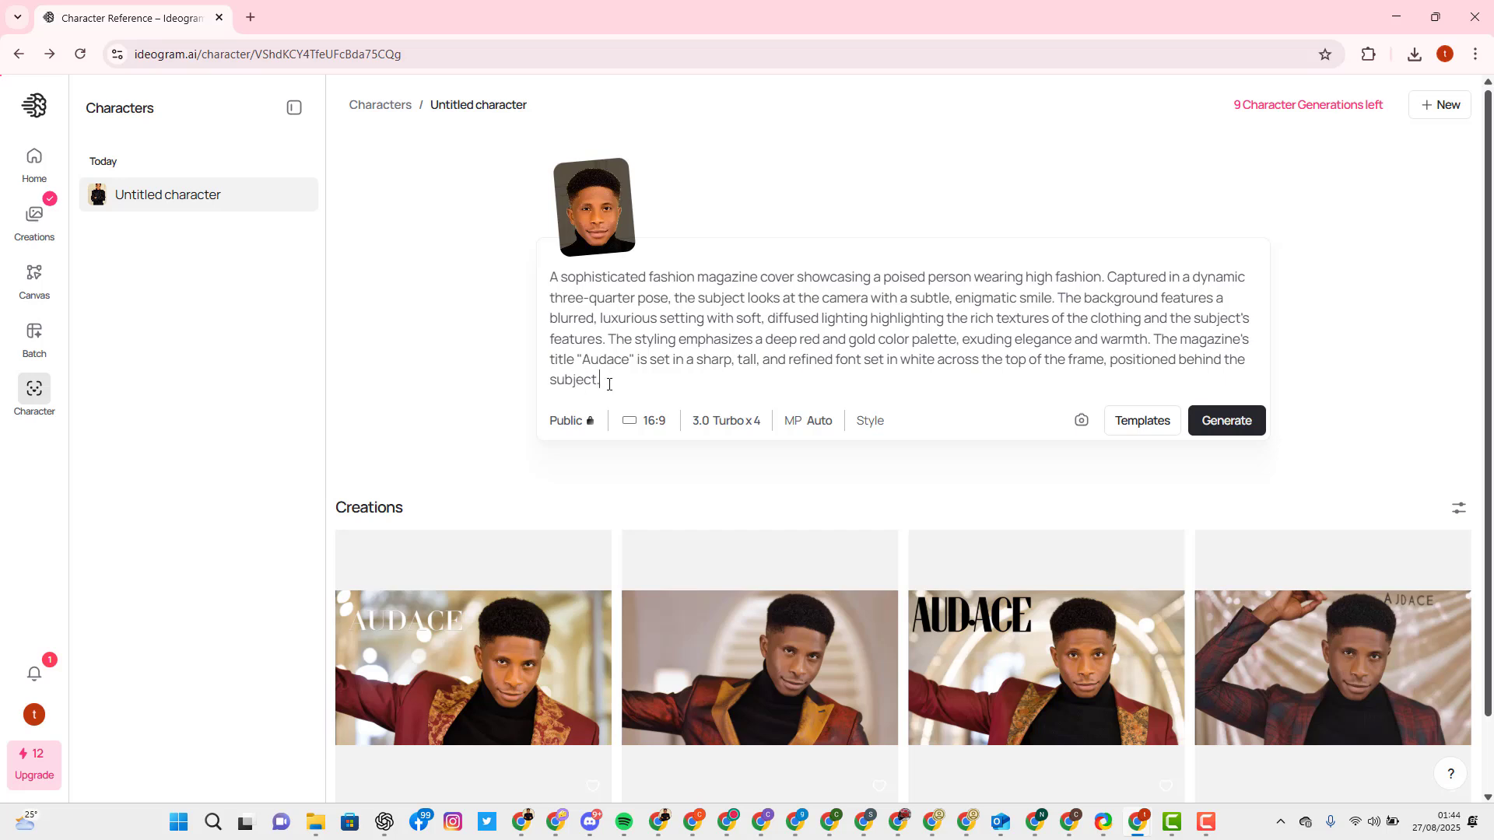
left_click_drag(611, 382, 527, 280)
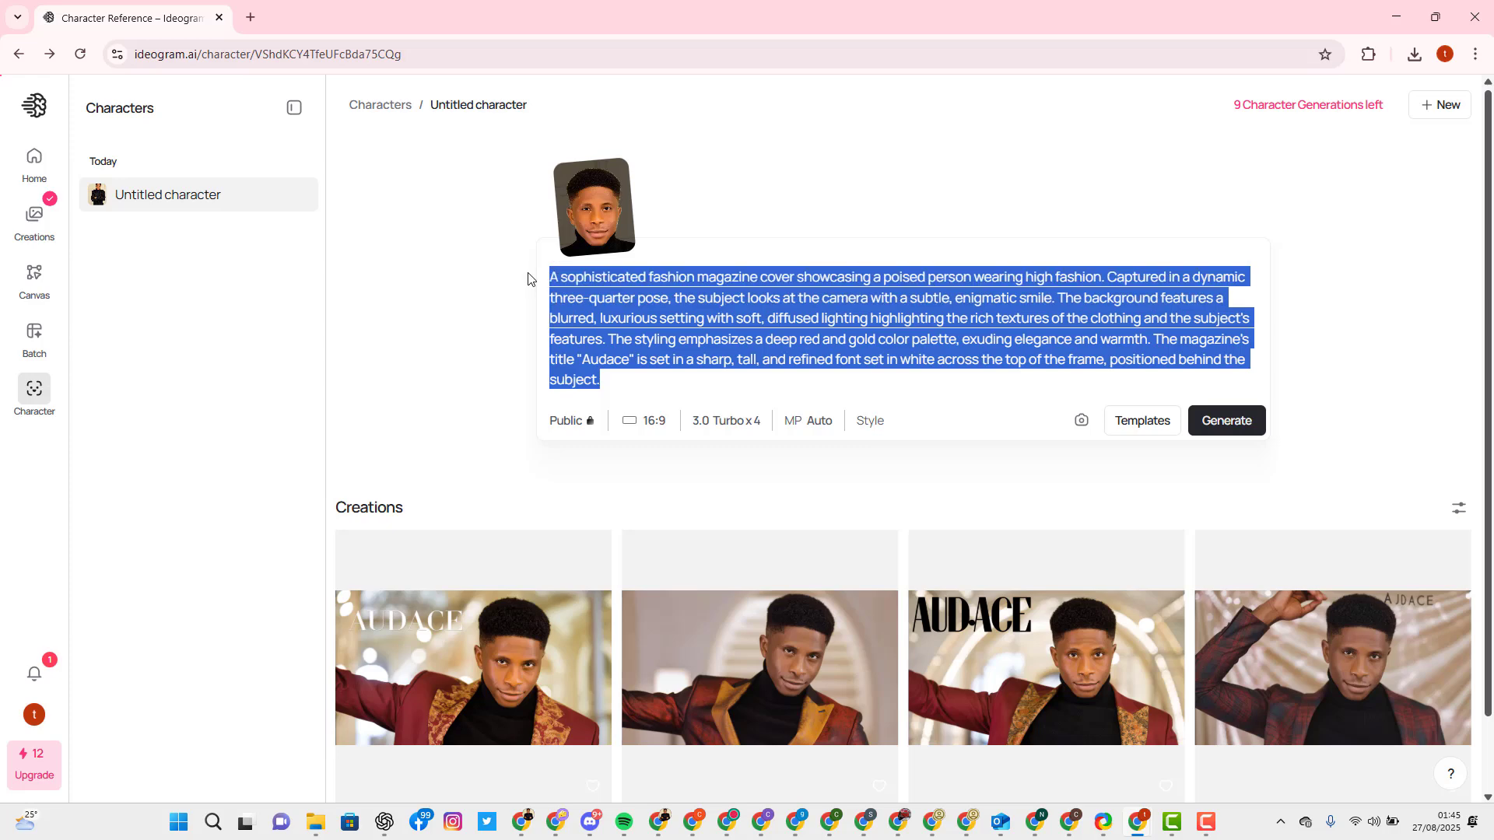
left_click(527, 279)
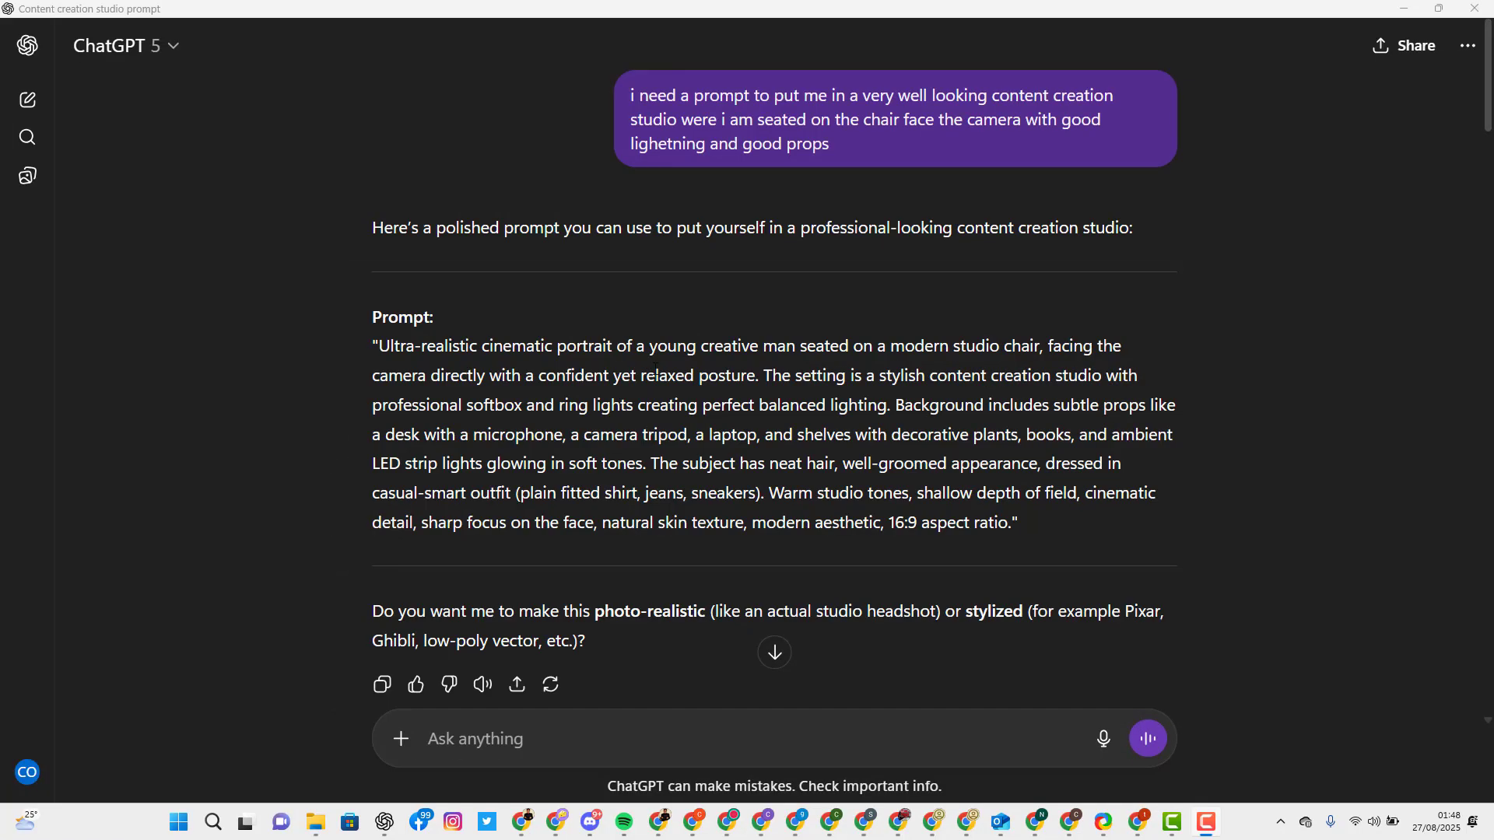
Step: Switch to ChatGPT and read the request and the answering prompt for a portrait seated in a content creation studio
left_click_drag(842, 153, 598, 89)
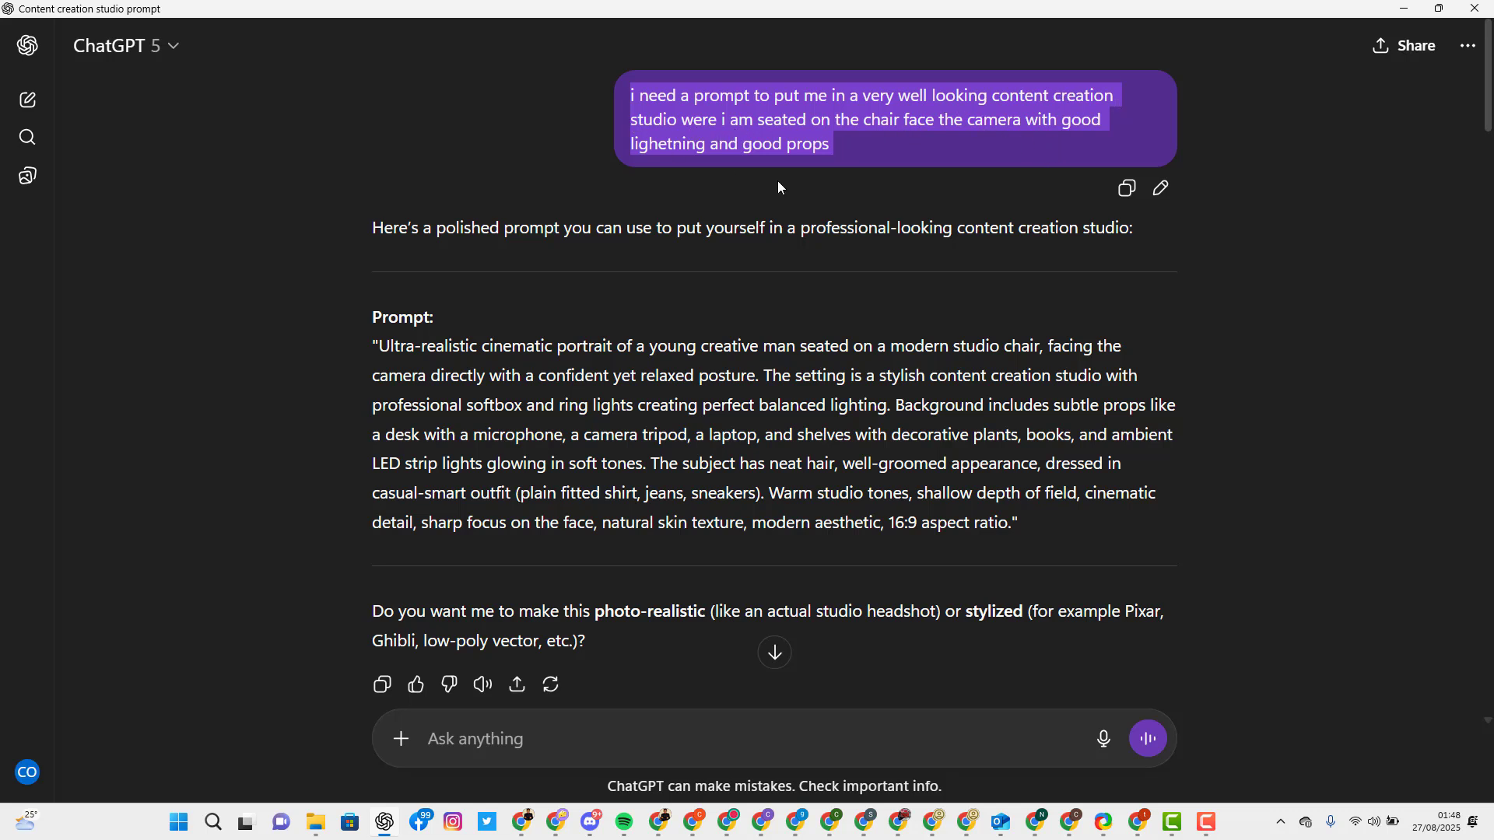
scroll(334, 144, "down", 1)
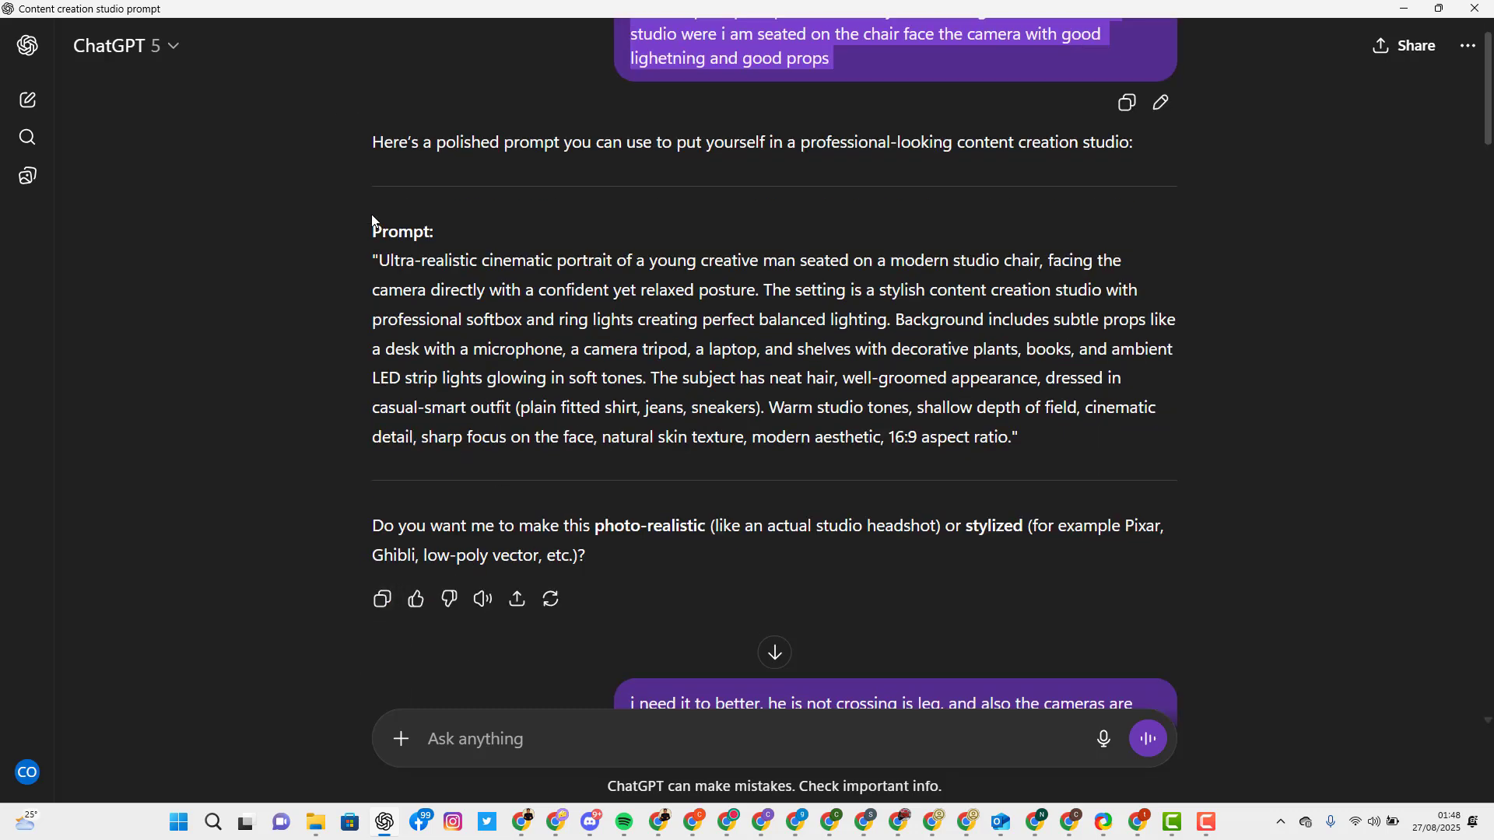
left_click_drag(373, 221, 1170, 456)
left_click(611, 488)
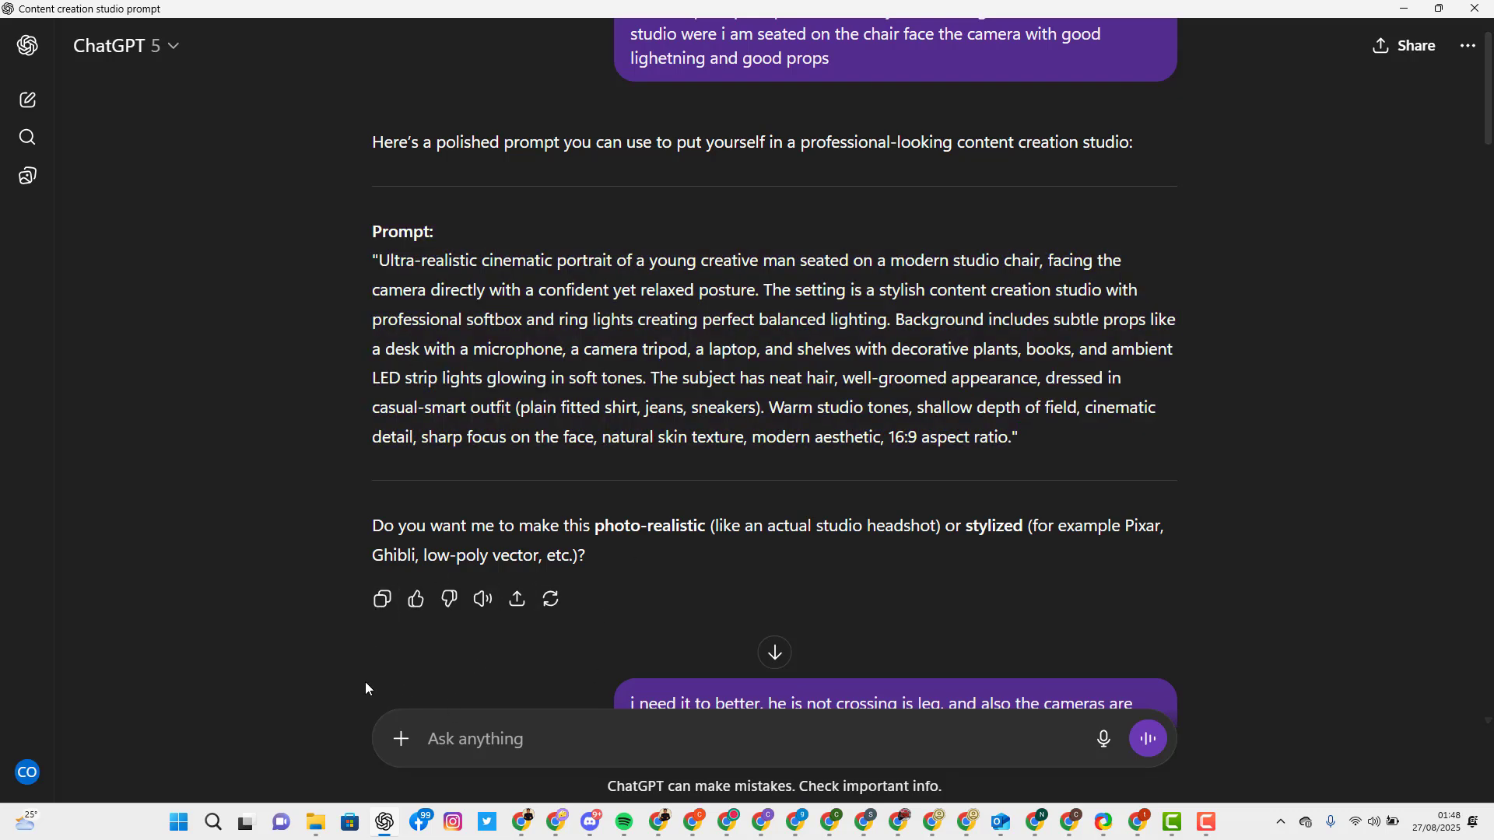
Step: Switch back to Ideogram and review the YouTuber studio prompt entered for the character
key("alt+Tab")
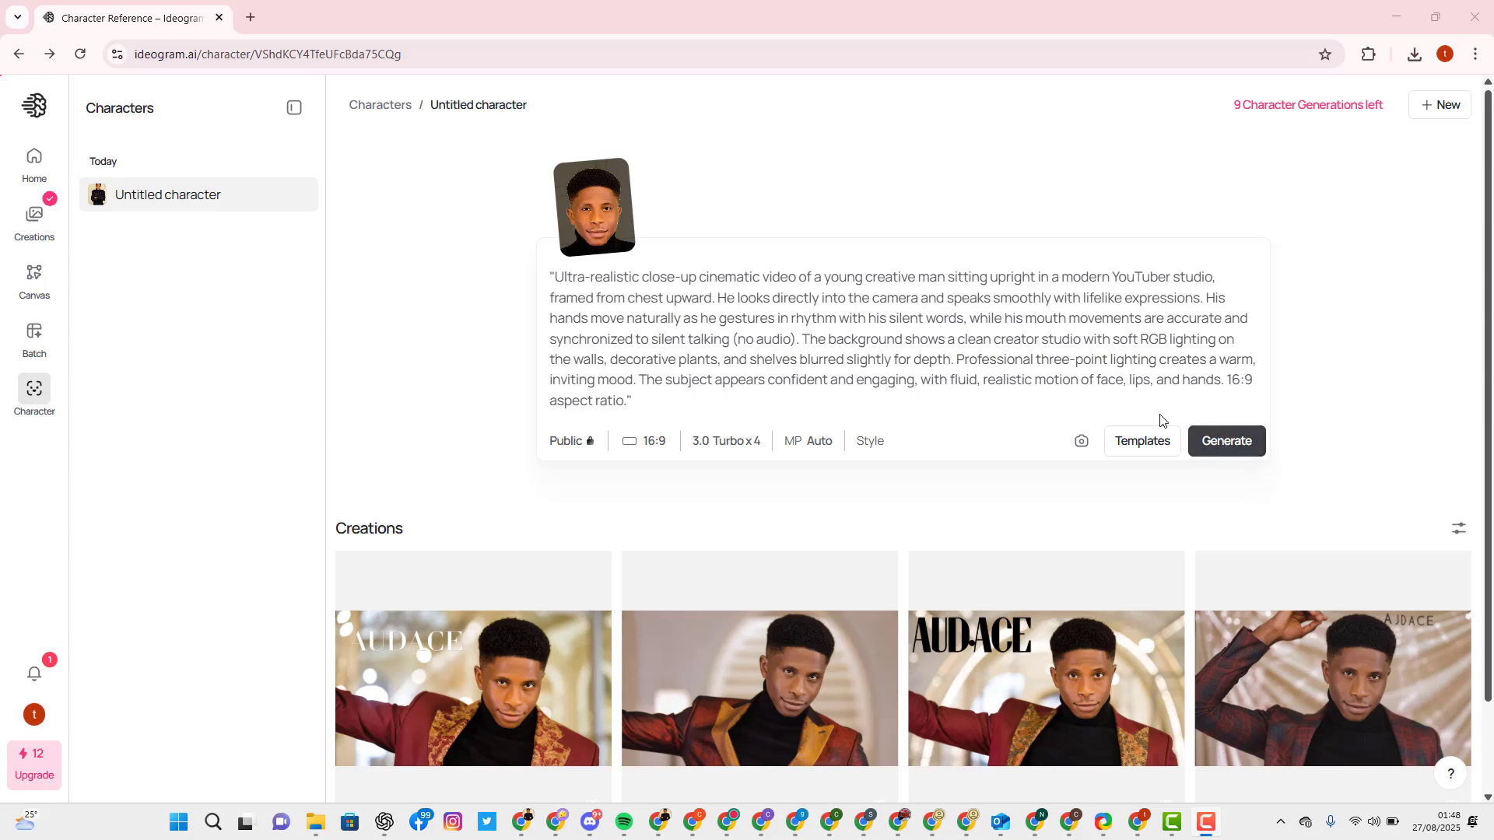
key("ctrl+a")
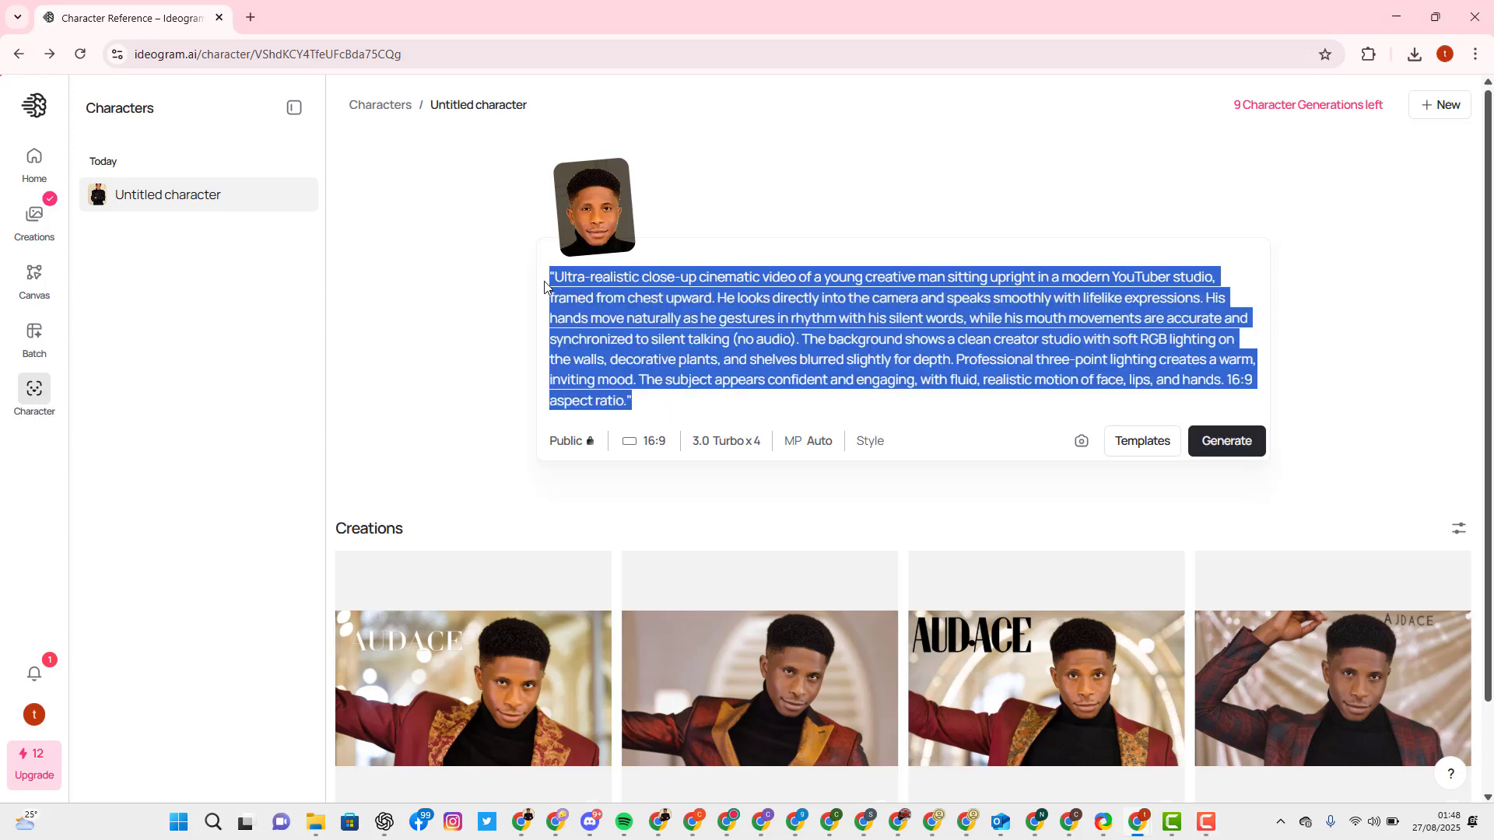
left_click(626, 298)
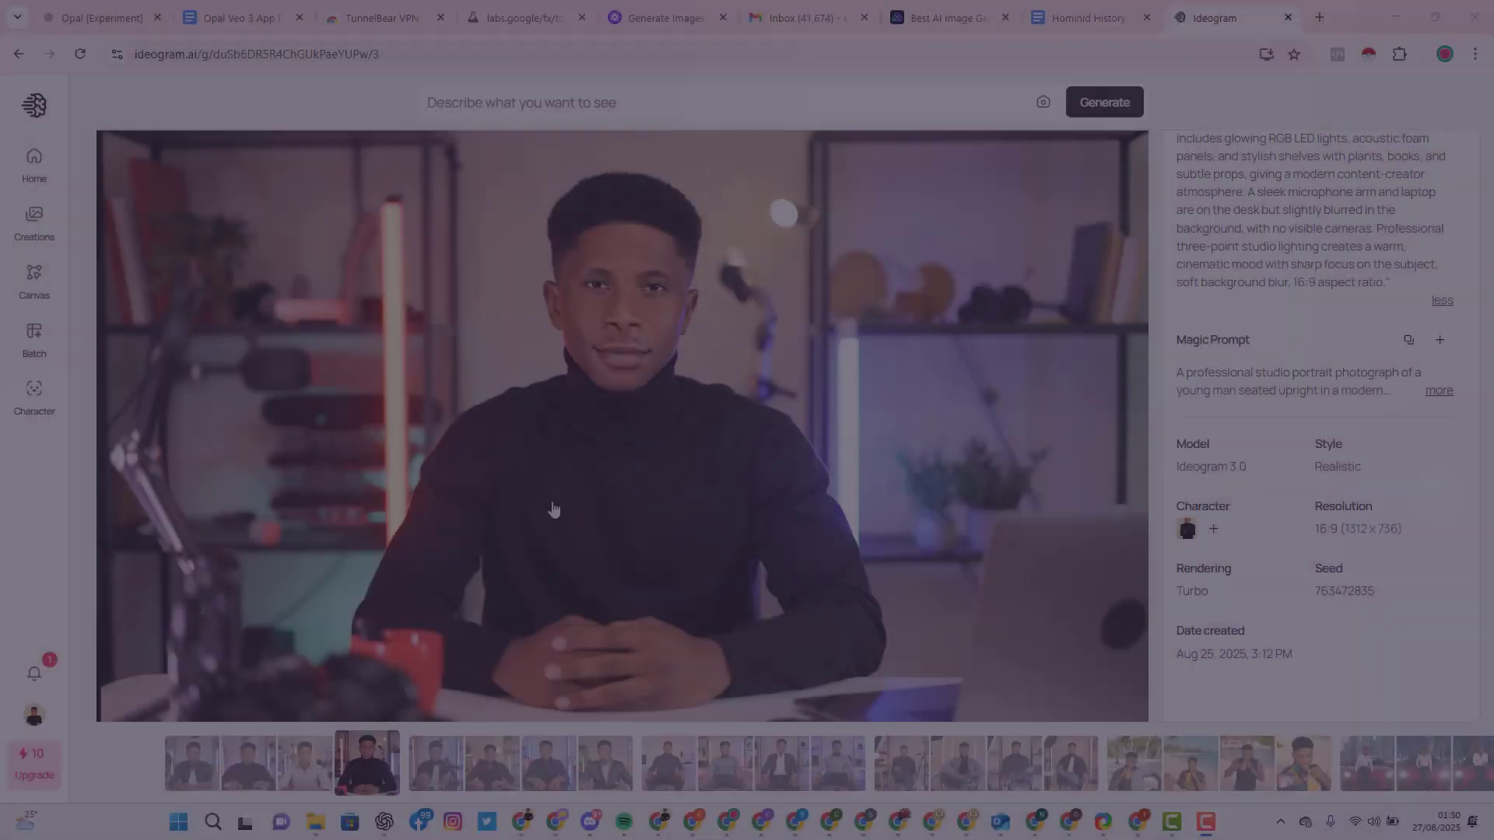
Step: Compare the generated YouTuber studio portraits at full size, including the light shirt and black turtleneck variations
scroll(1180, 354, "up", 1)
key("Left")
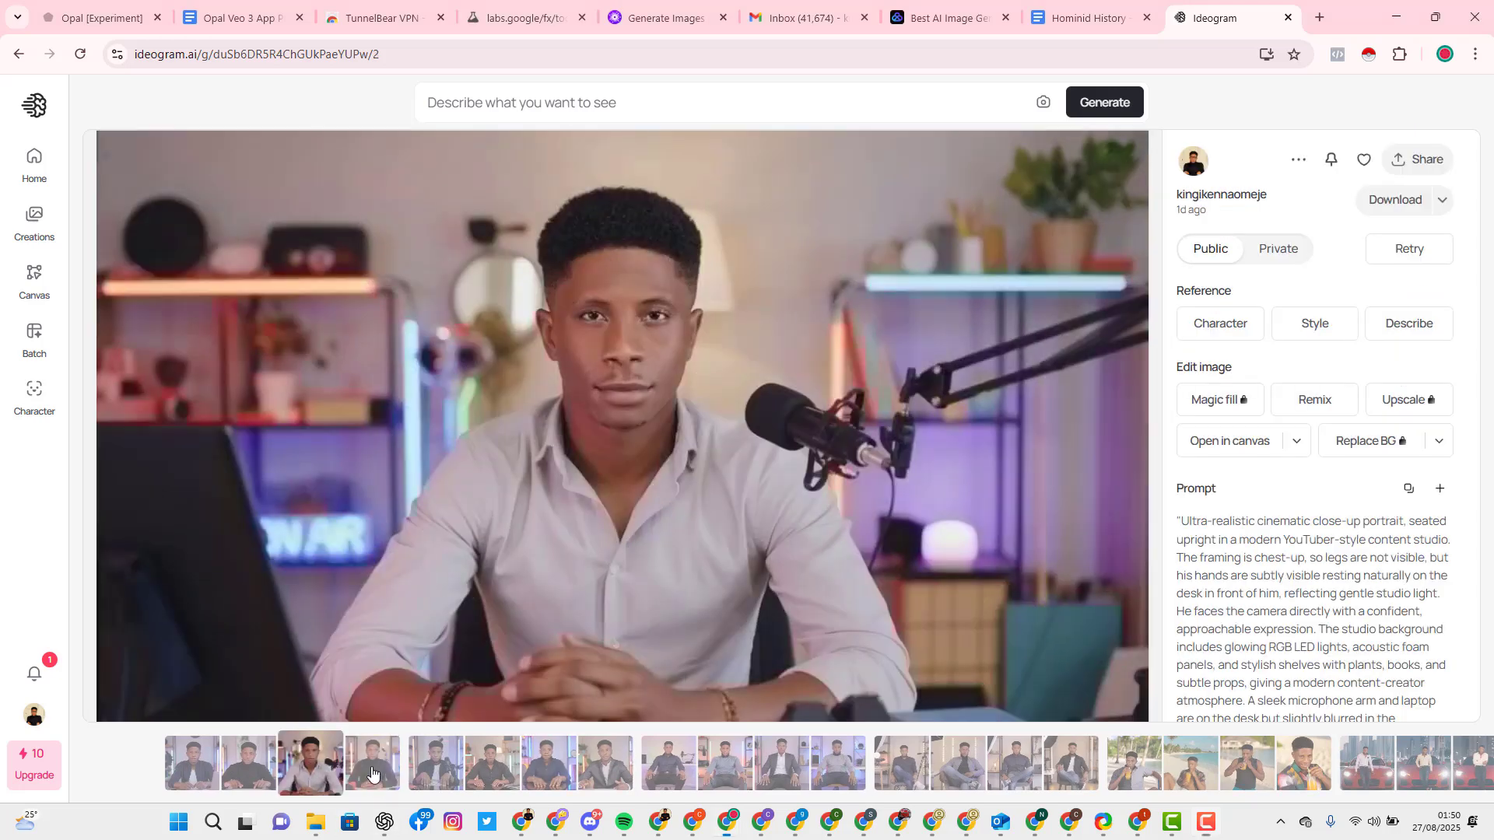
key("Right")
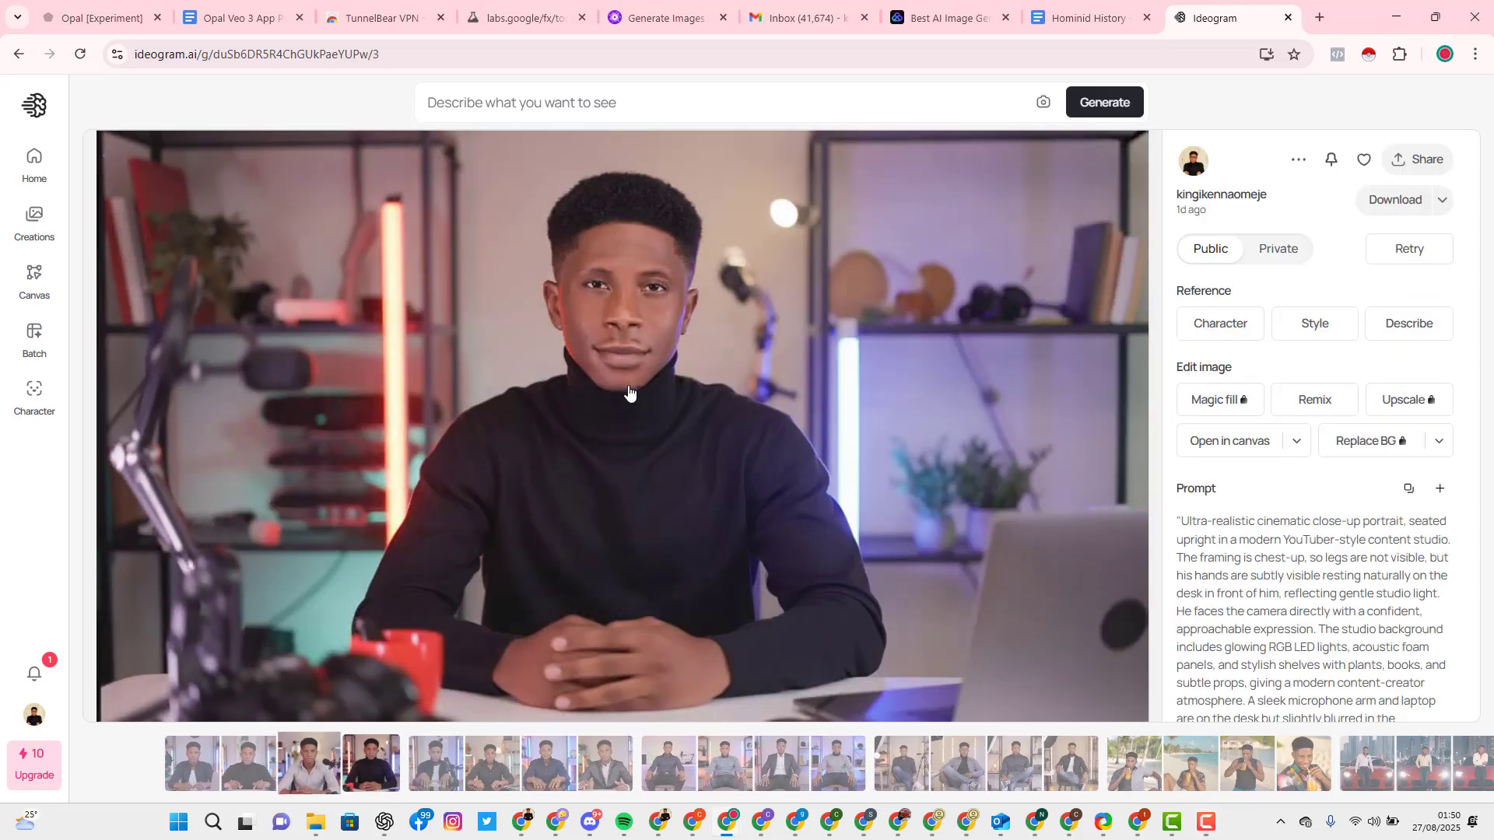
left_click(282, 761)
left_click(242, 768)
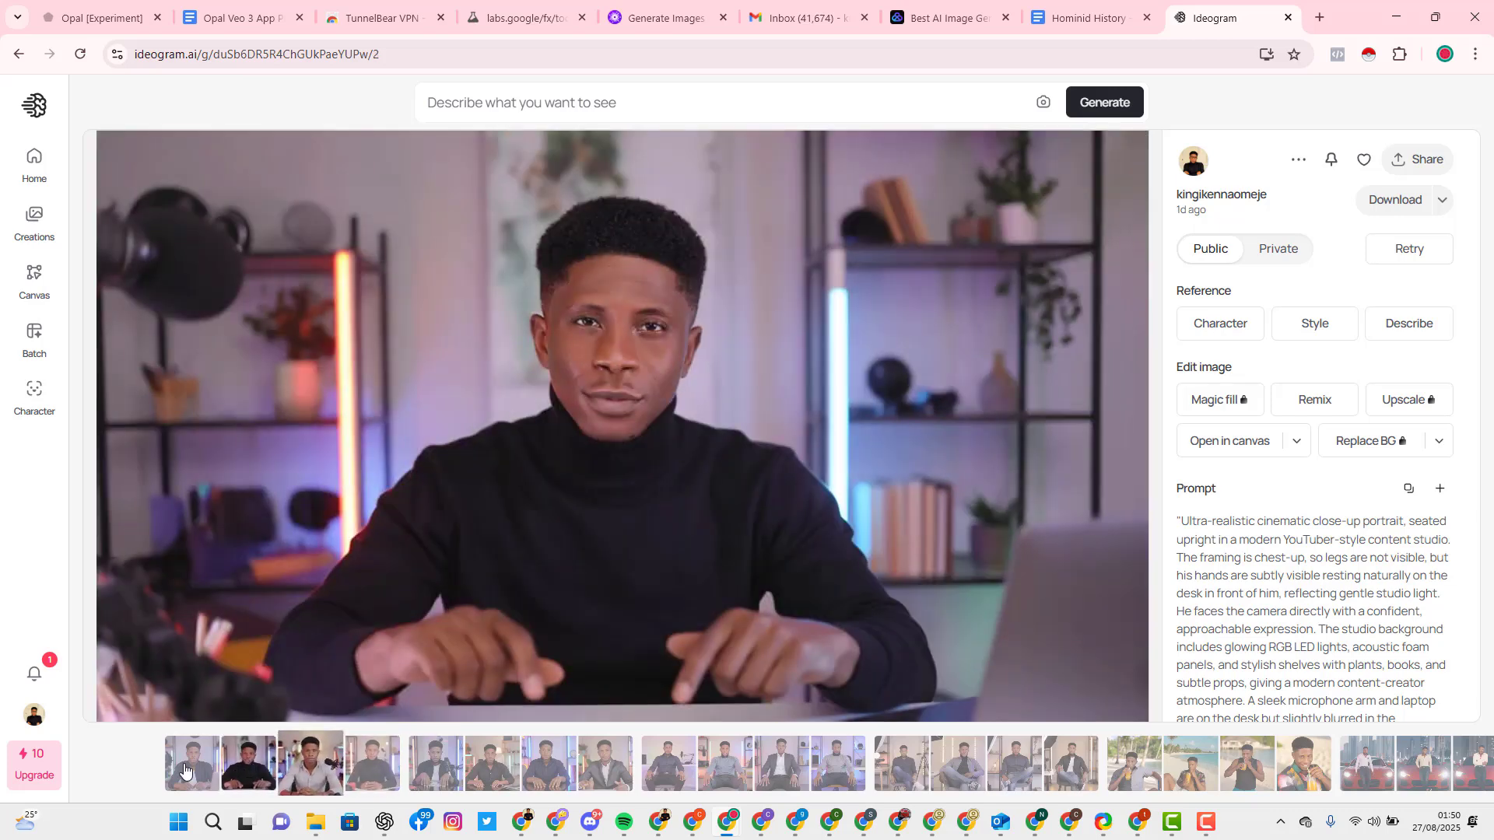
left_click(222, 769)
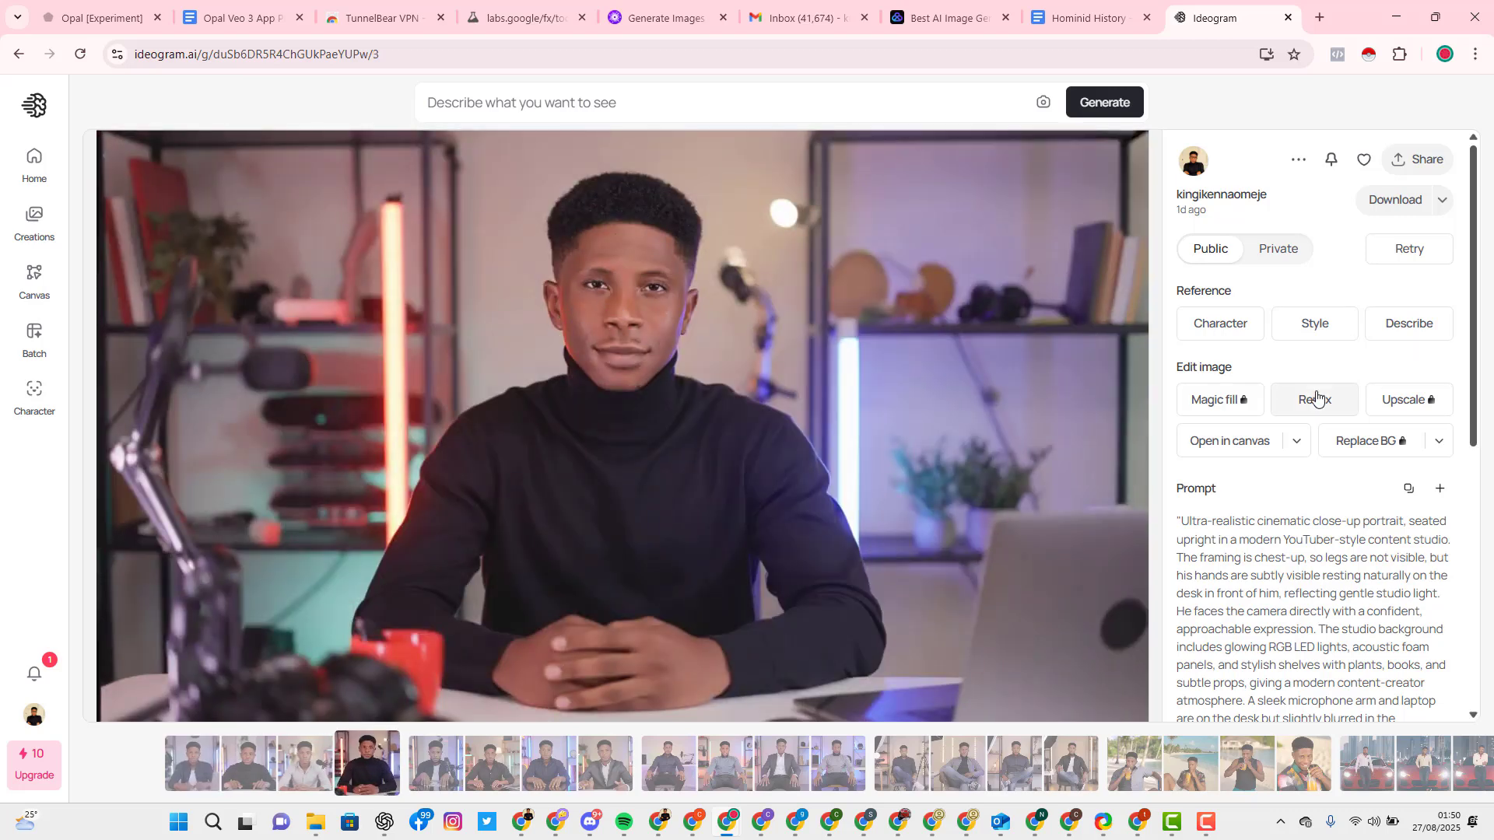
Step: Copy the prompt of the black turtleneck studio portrait and open the image's download options
scroll(1346, 481, "down", 2)
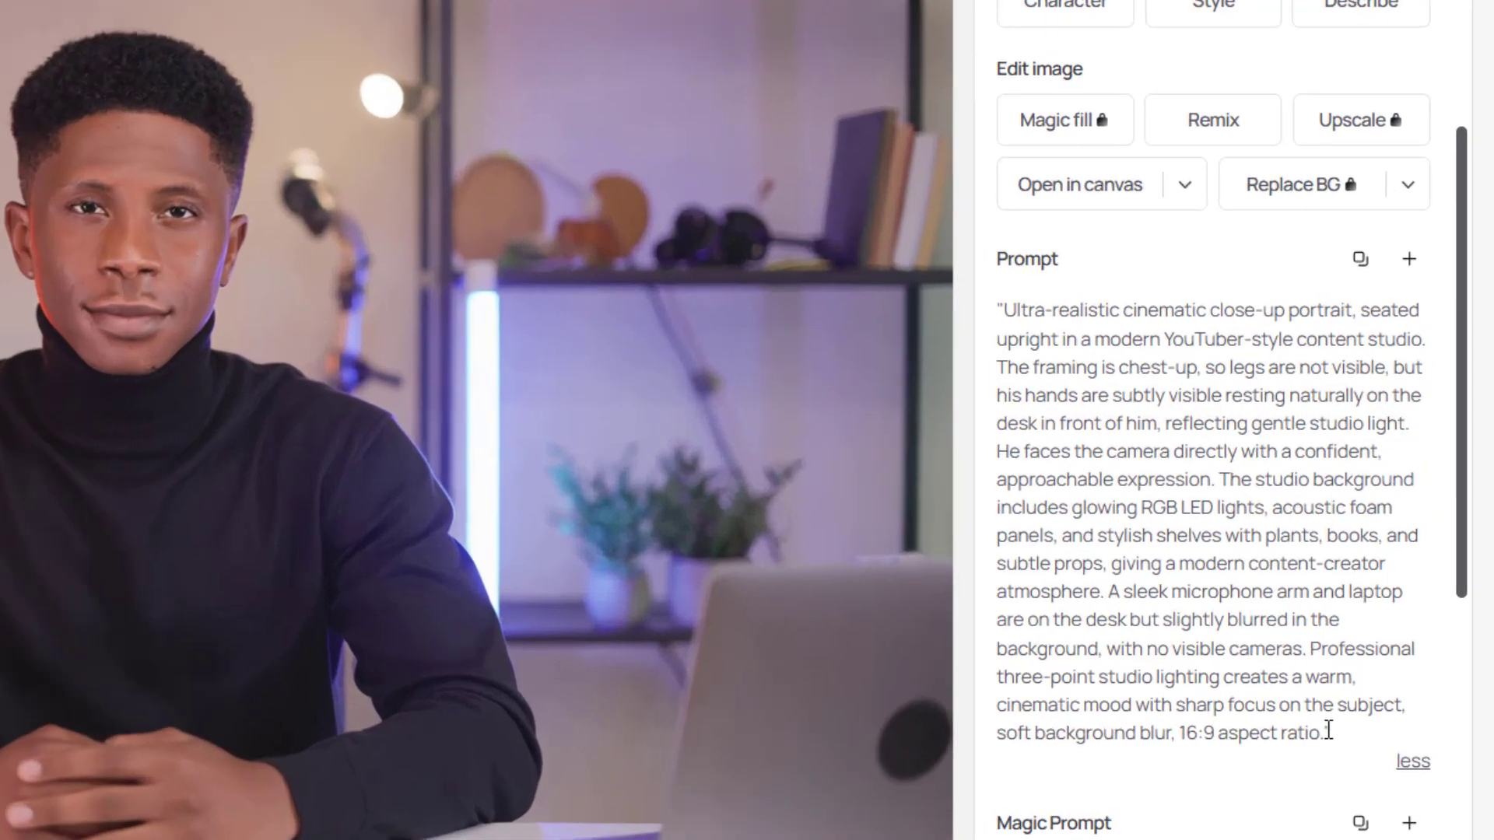
left_click_drag(1385, 621, 1181, 352)
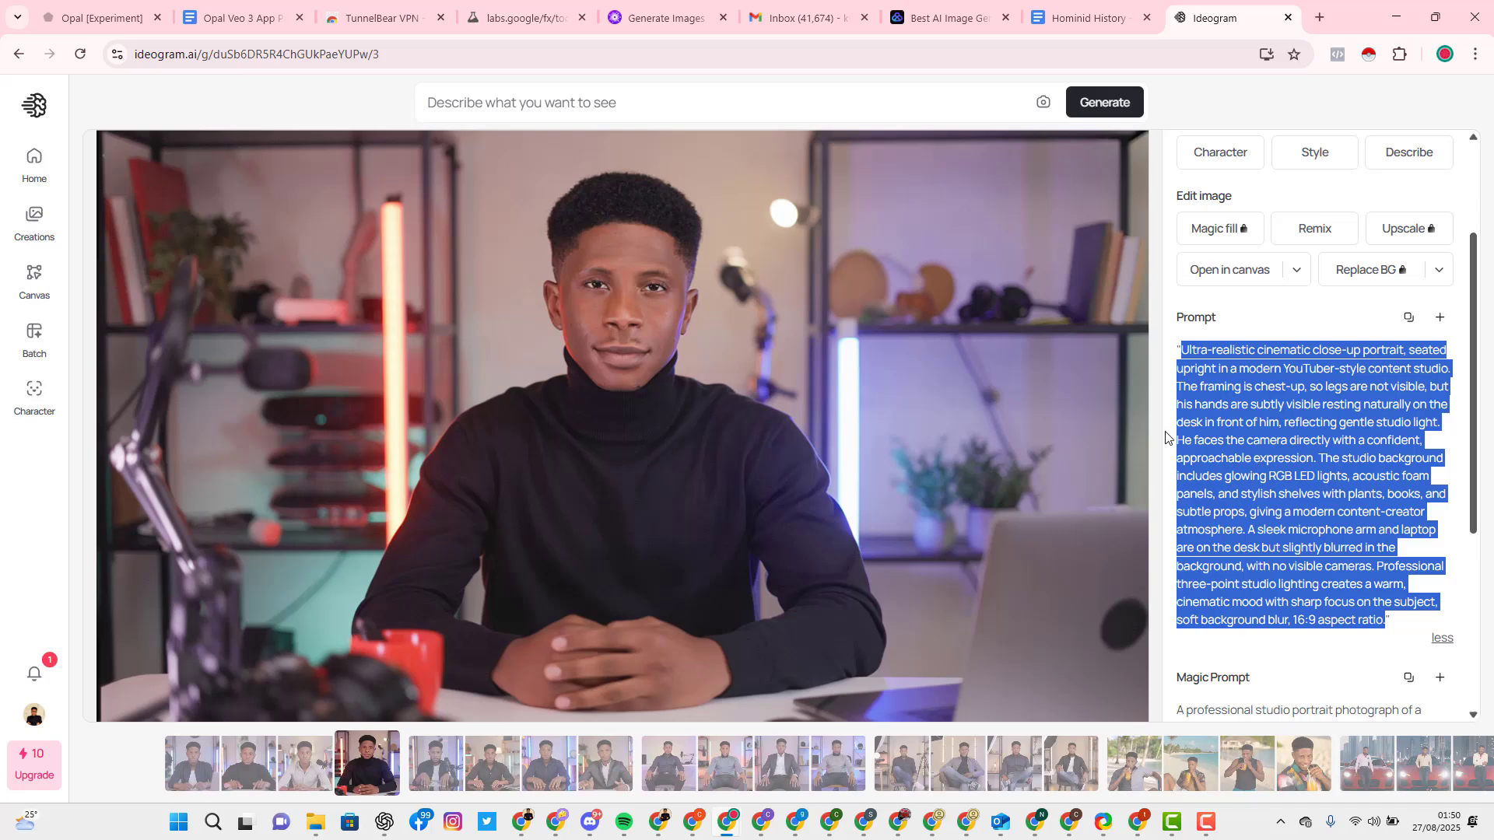
left_click(1338, 464)
scroll(1422, 449, "up", 1)
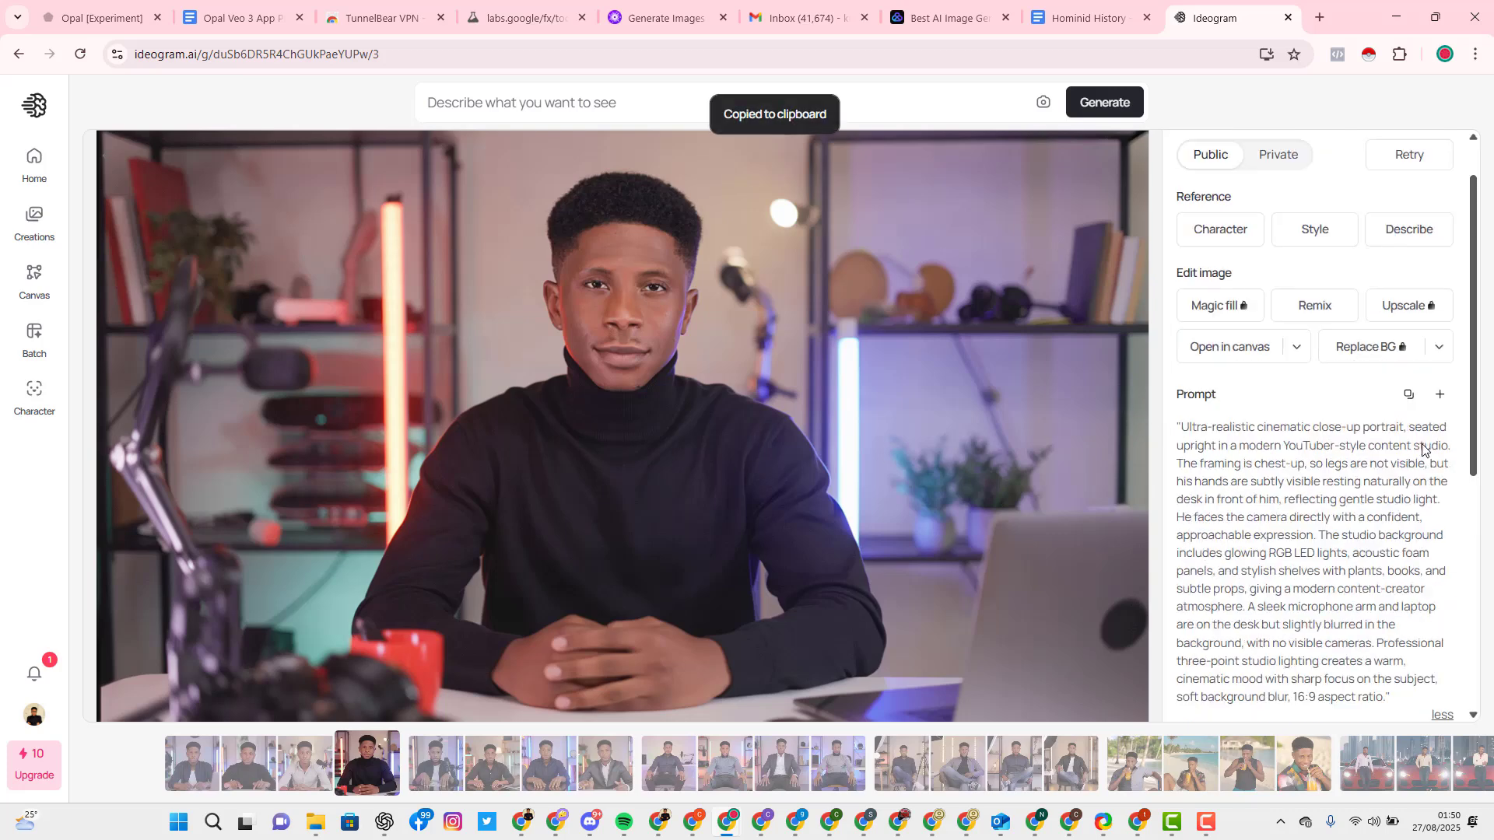
scroll(1422, 450, "up", 1)
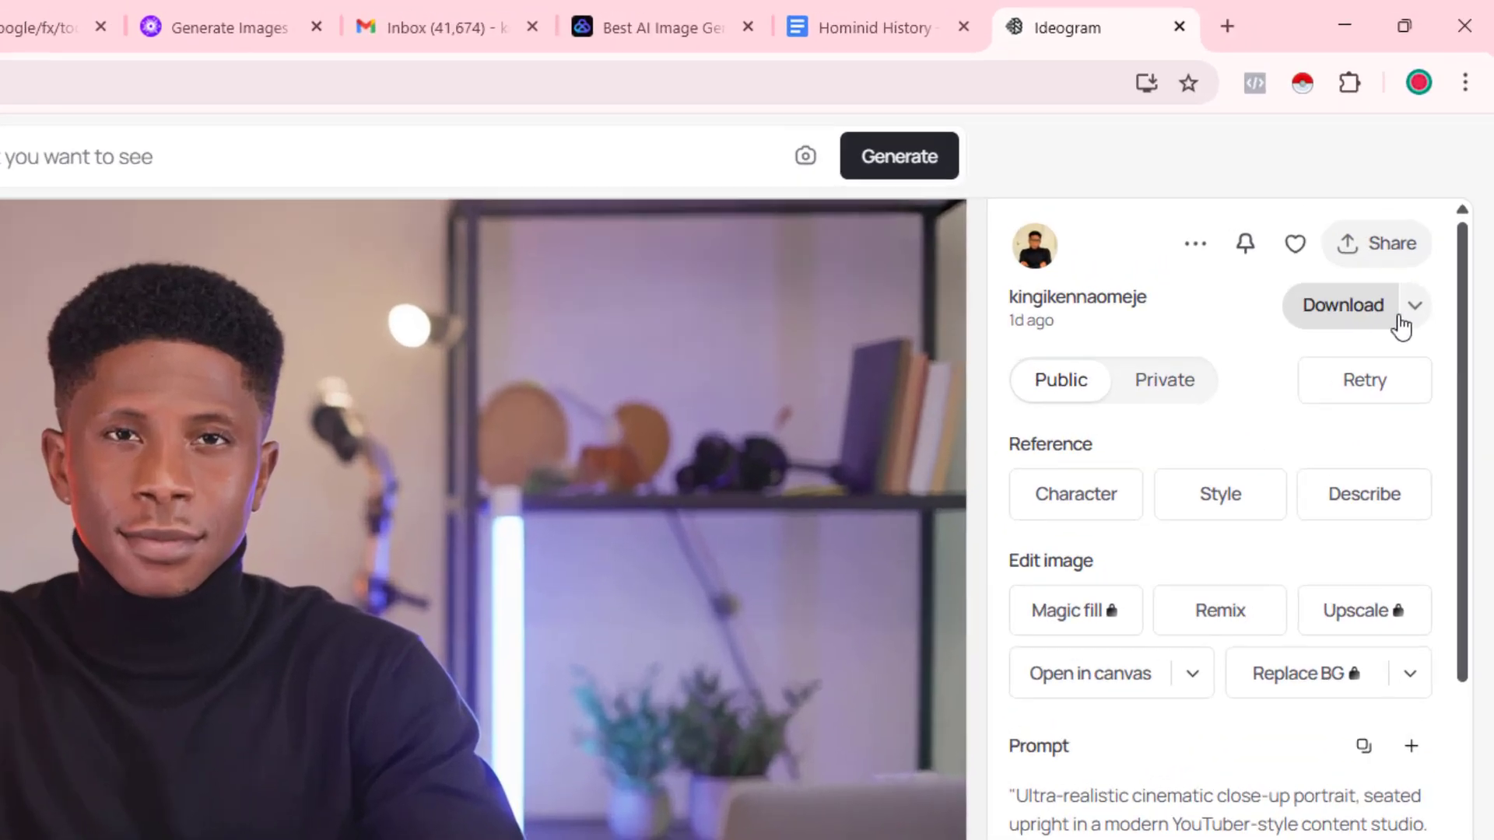
left_click(1413, 306)
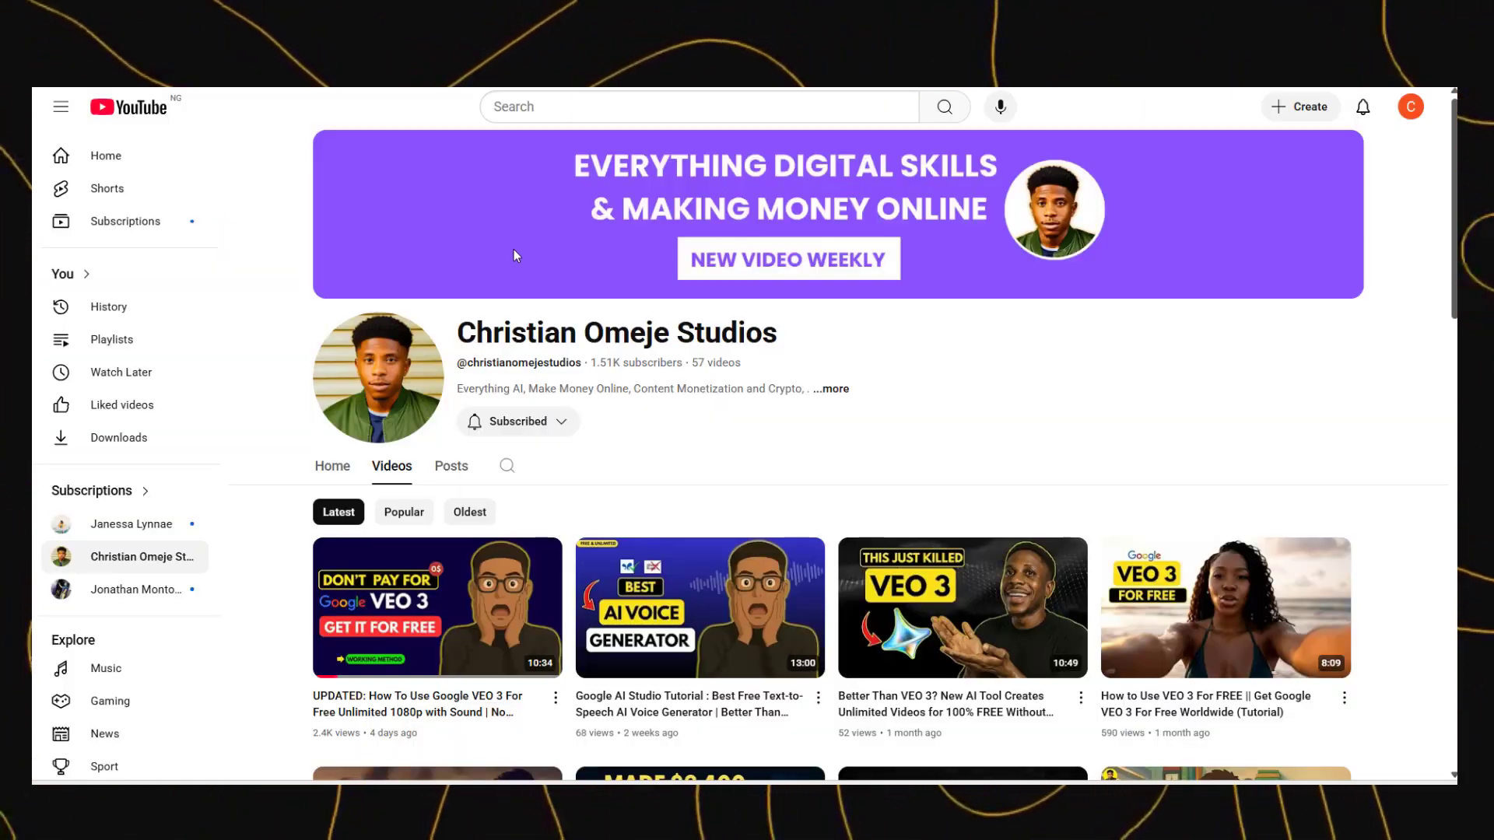
Step: Look through the latest videos on the YouTube channel, including the Veo 3 tutorials
scroll(514, 256, "down", 3)
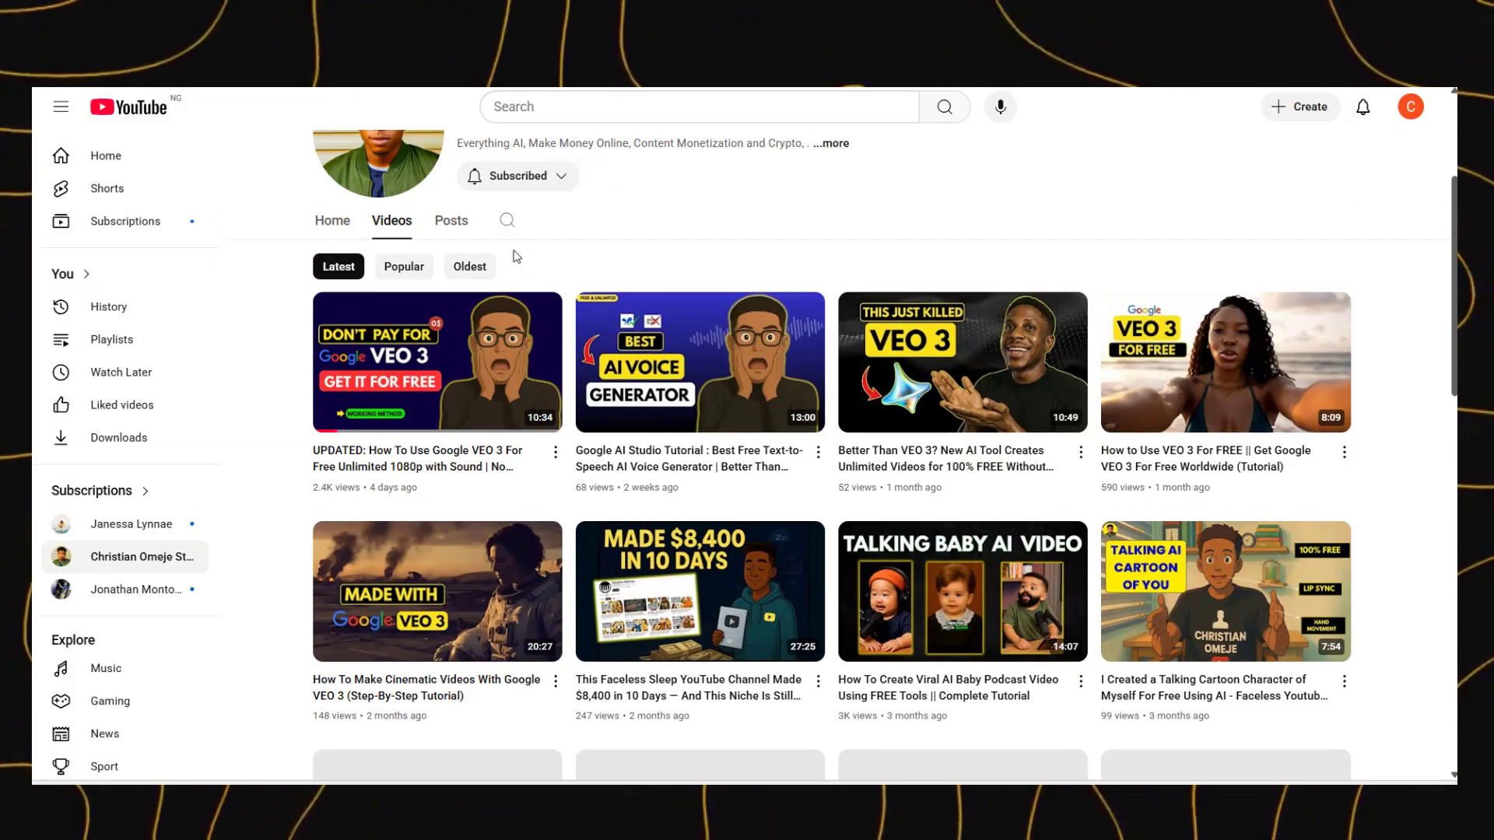
scroll(515, 255, "down", 1)
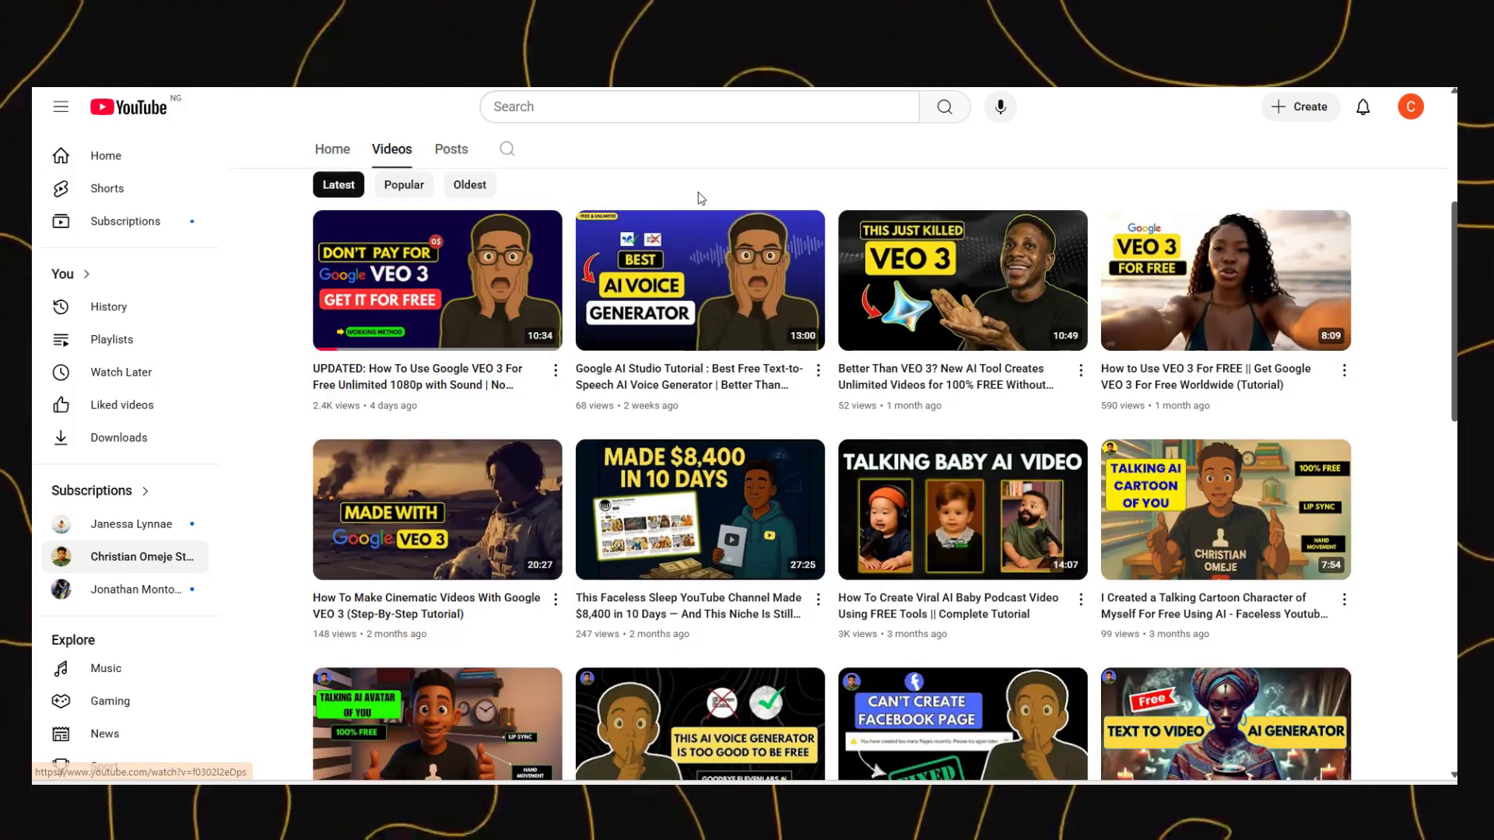
scroll(725, 190, "down", 1)
scroll(734, 218, "up", 1)
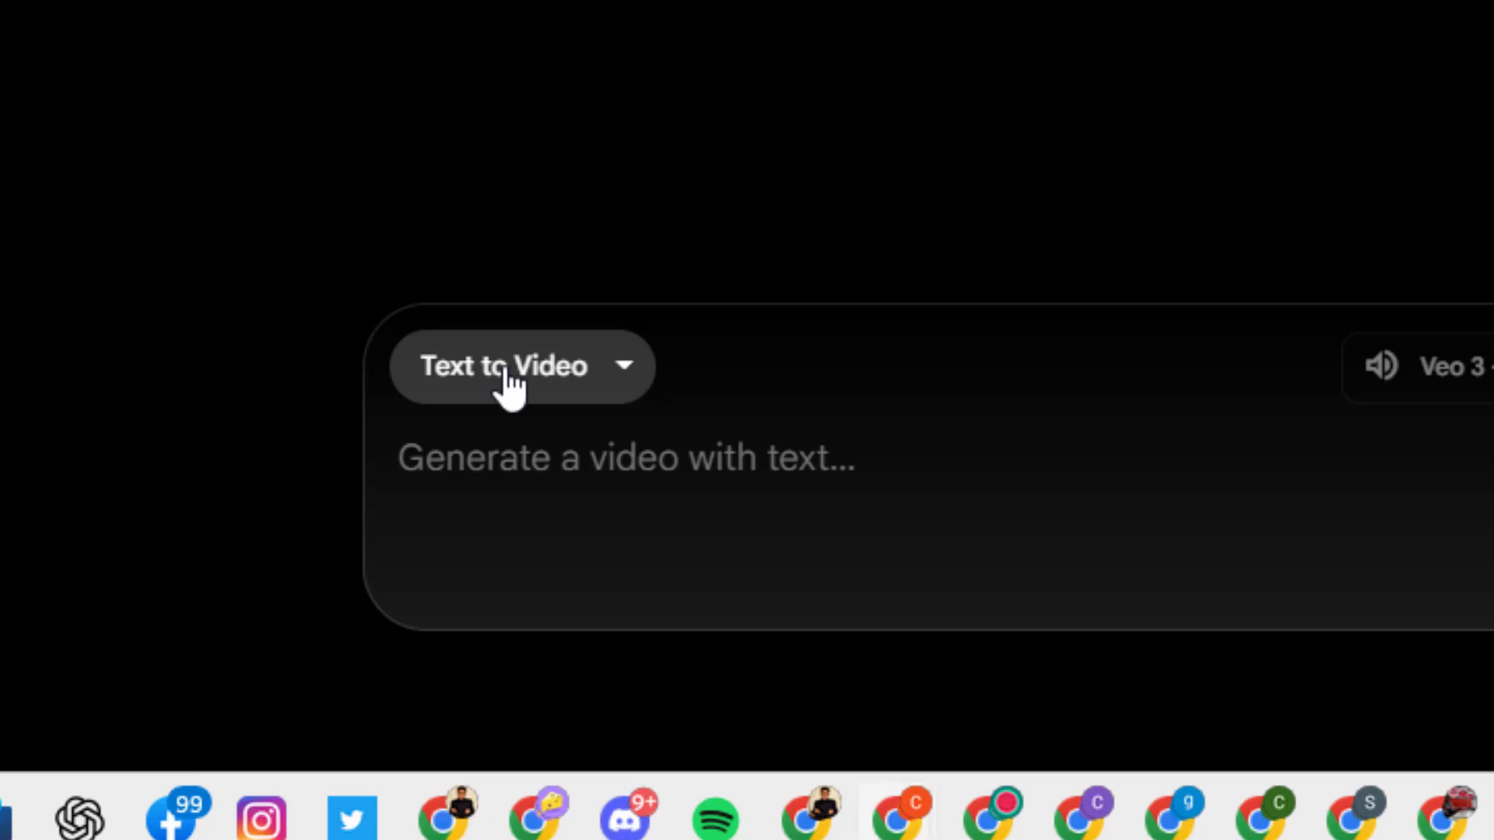
Step: In Google Flow, set the generation mode to Frames to Video with the Veo 3 - Fast model and 1 output per prompt
left_click(506, 374)
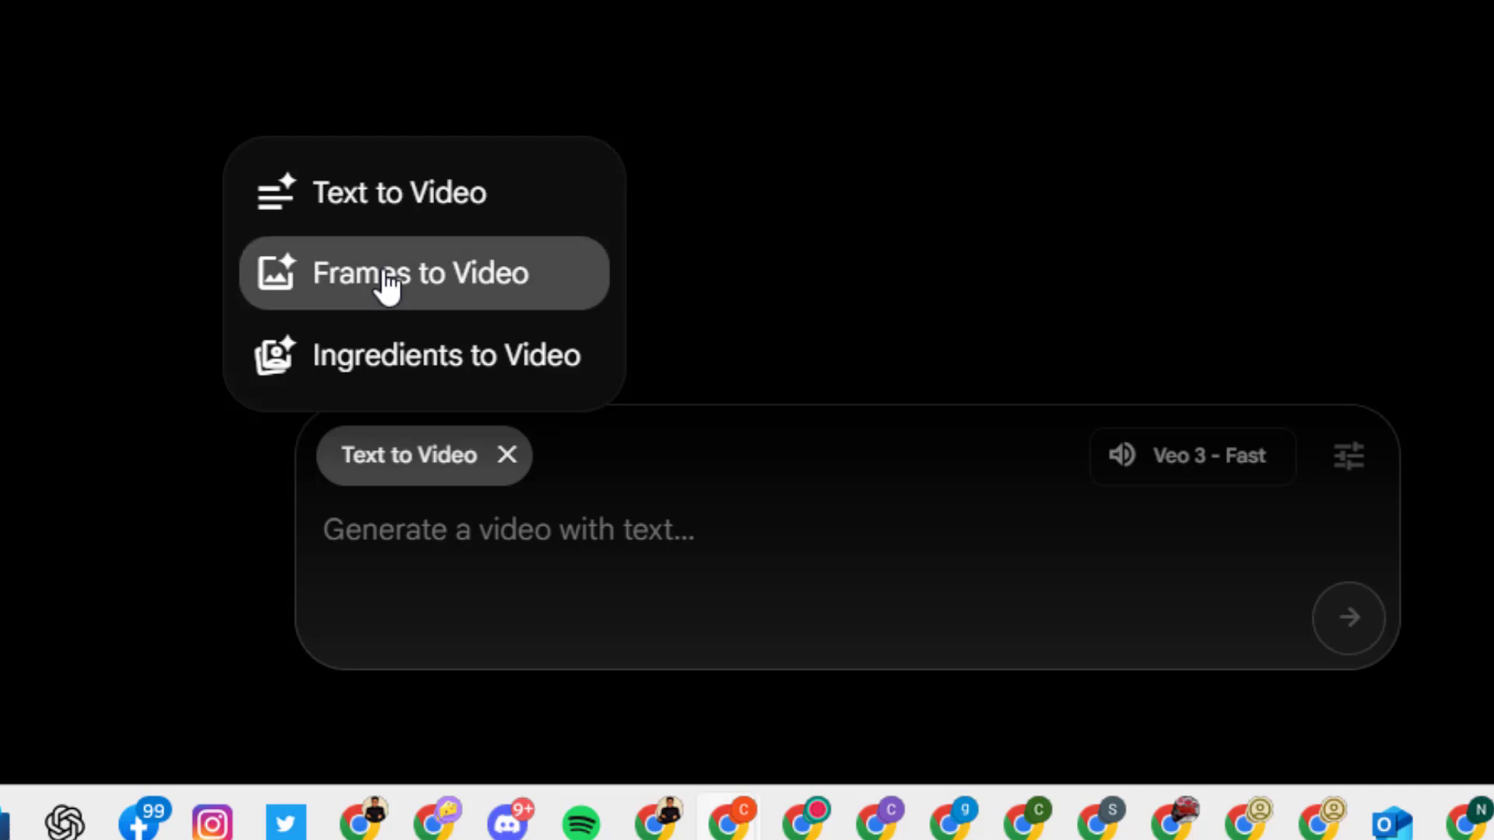
left_click(386, 280)
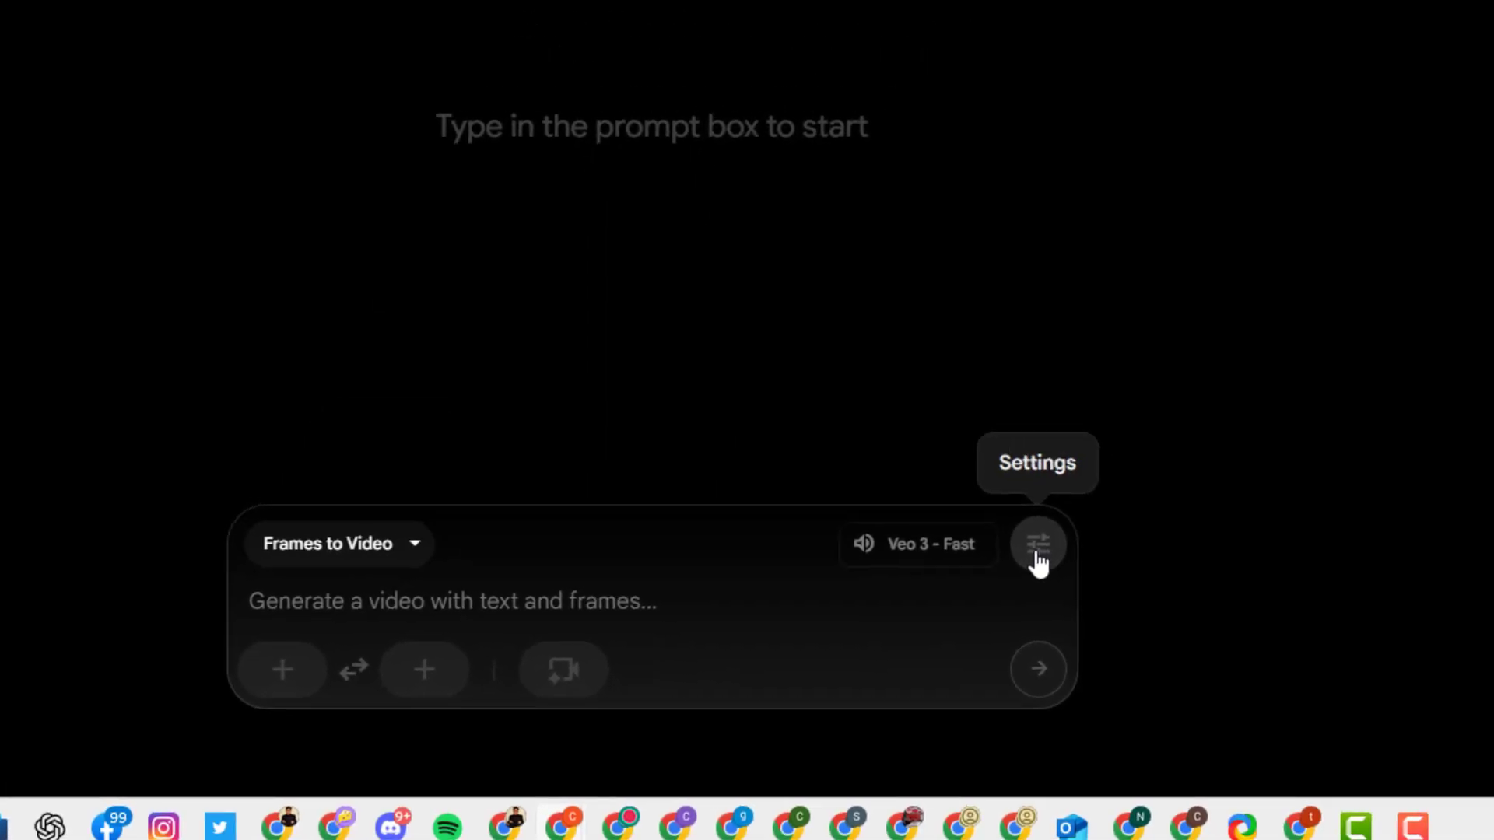
left_click(1037, 554)
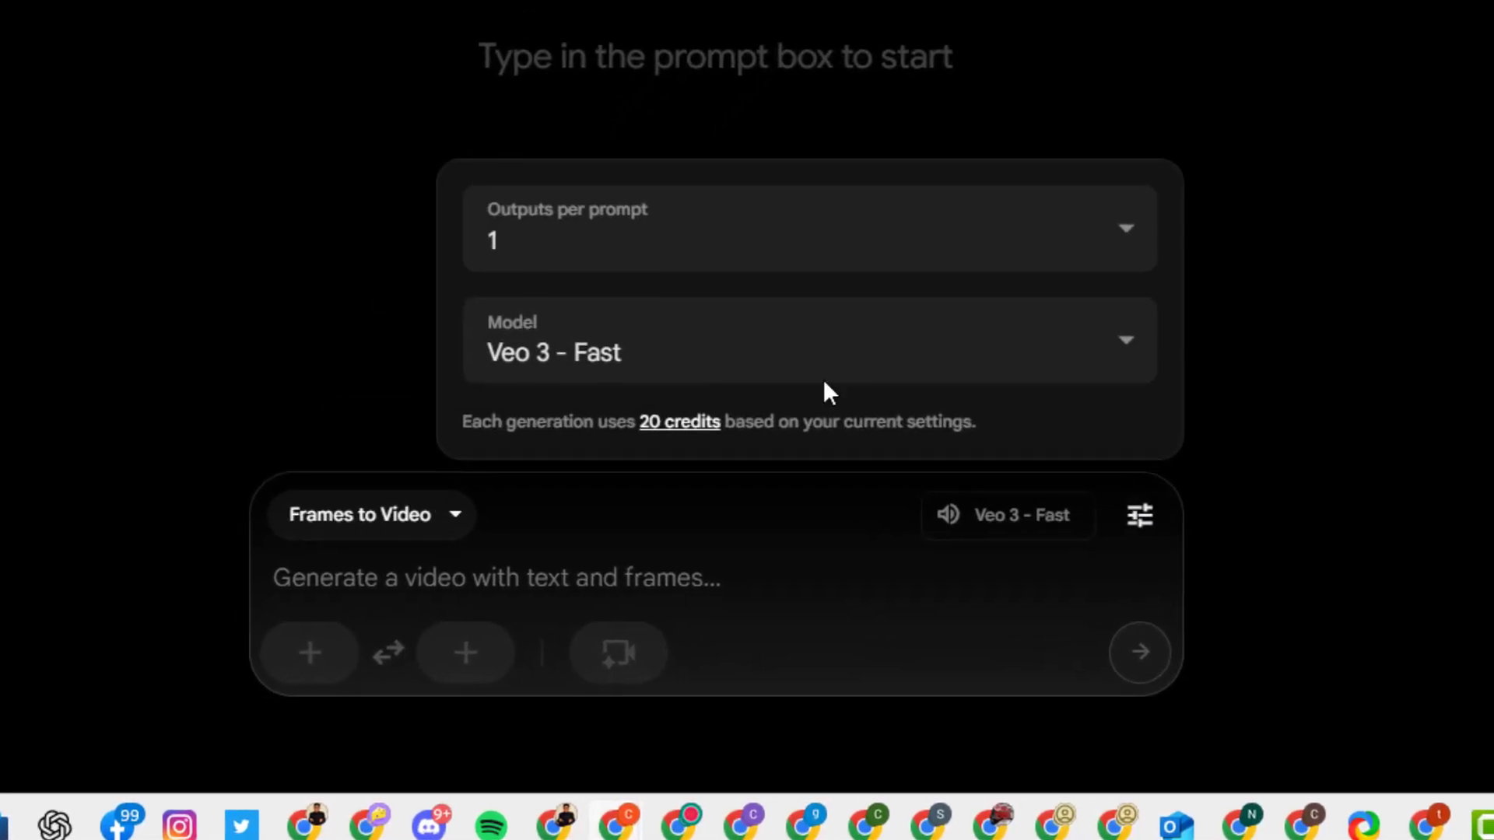
left_click(817, 257)
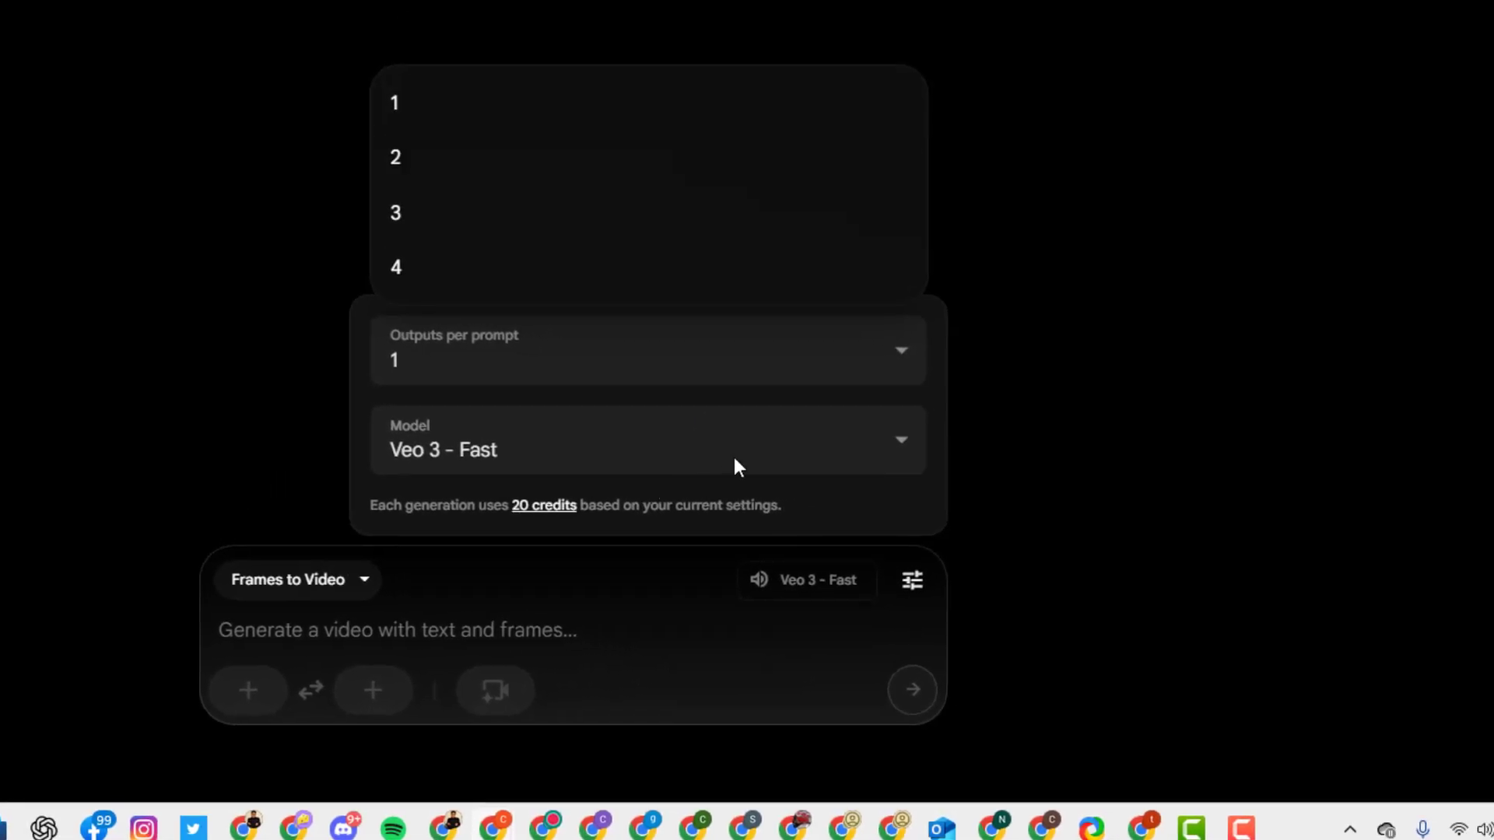
left_click(734, 458)
left_click(714, 464)
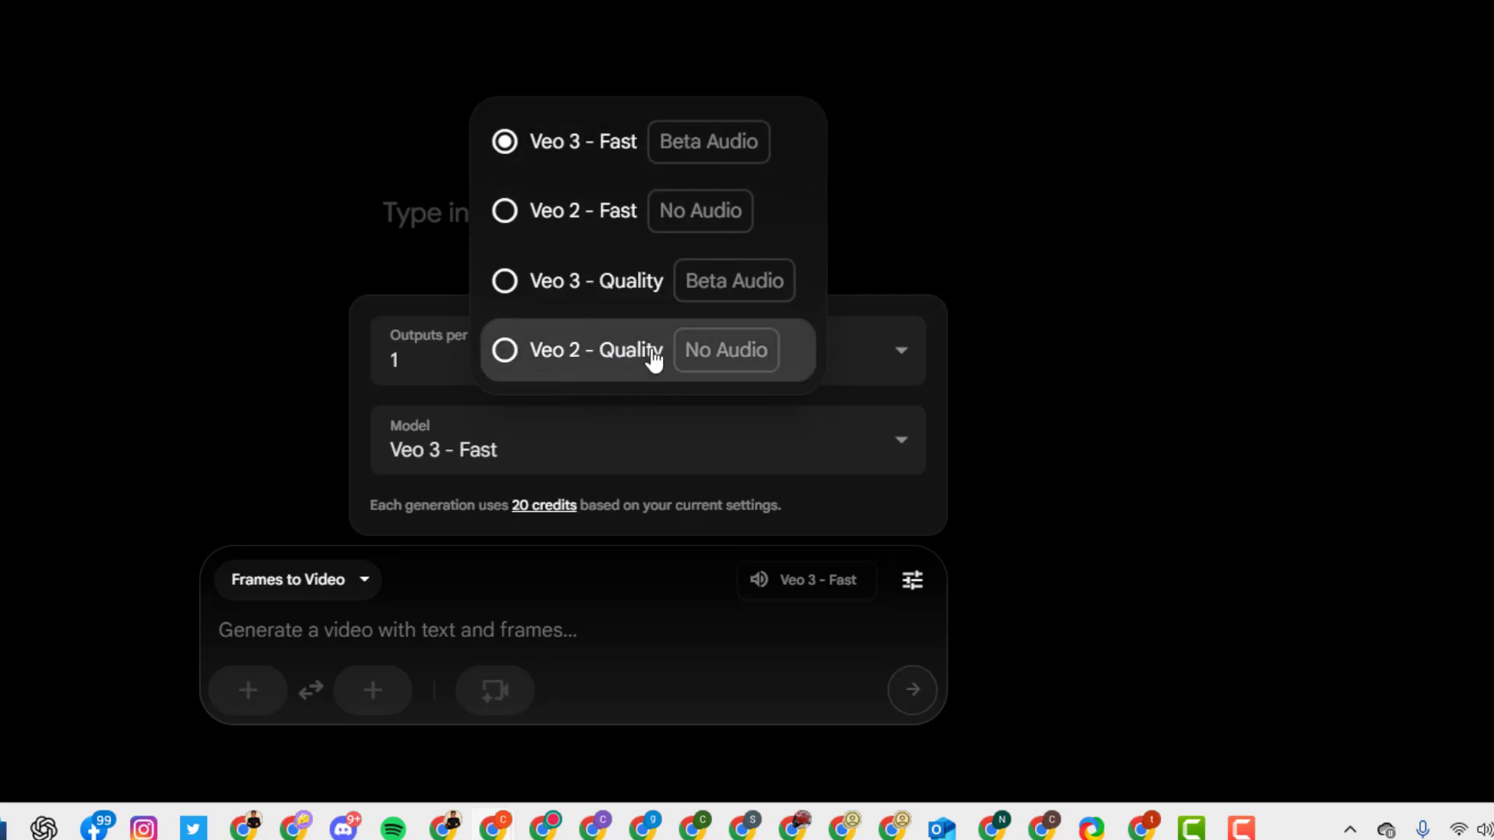
left_click(591, 155)
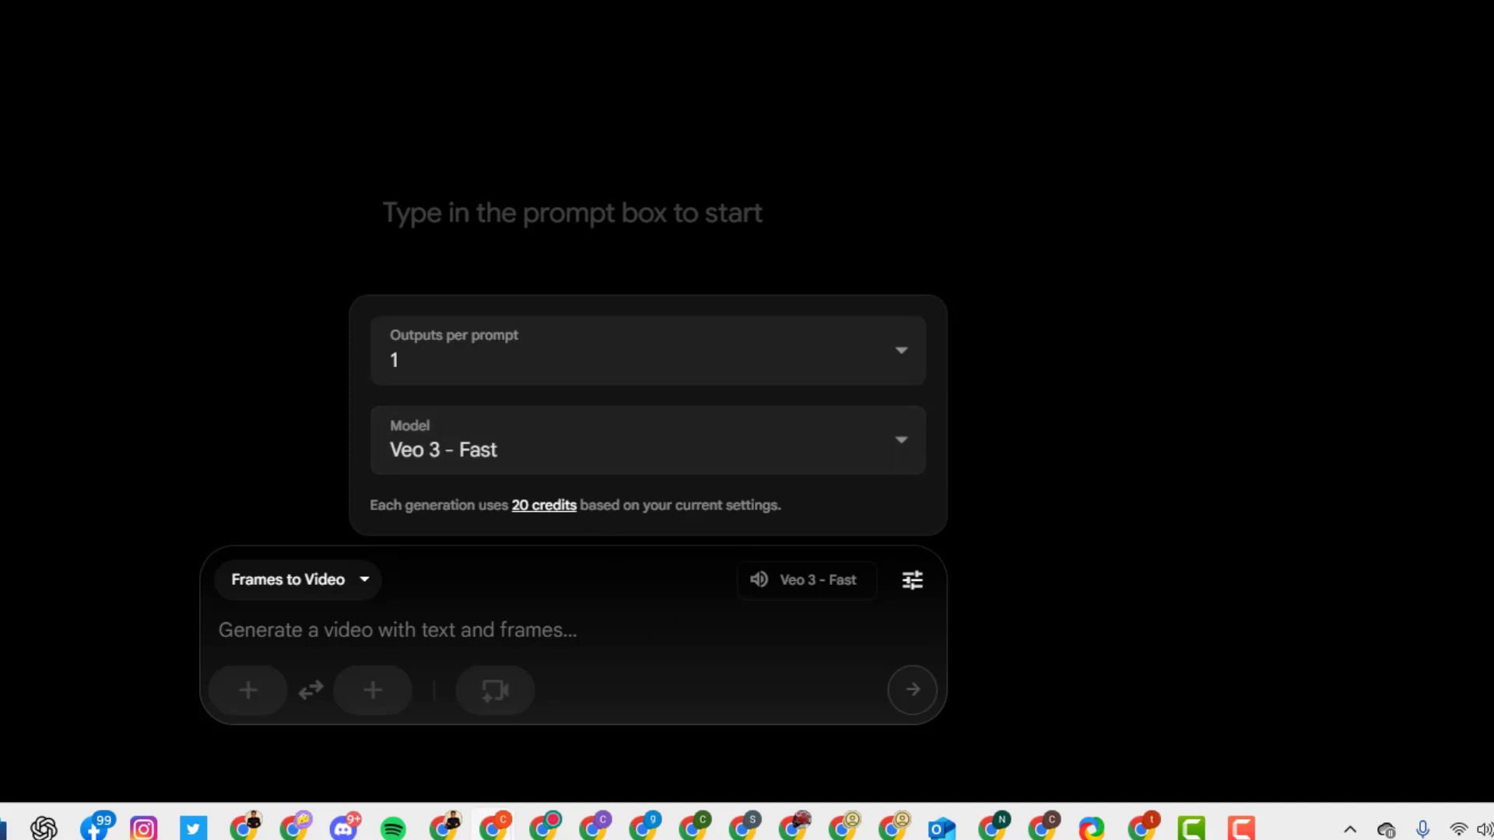
left_click(635, 652)
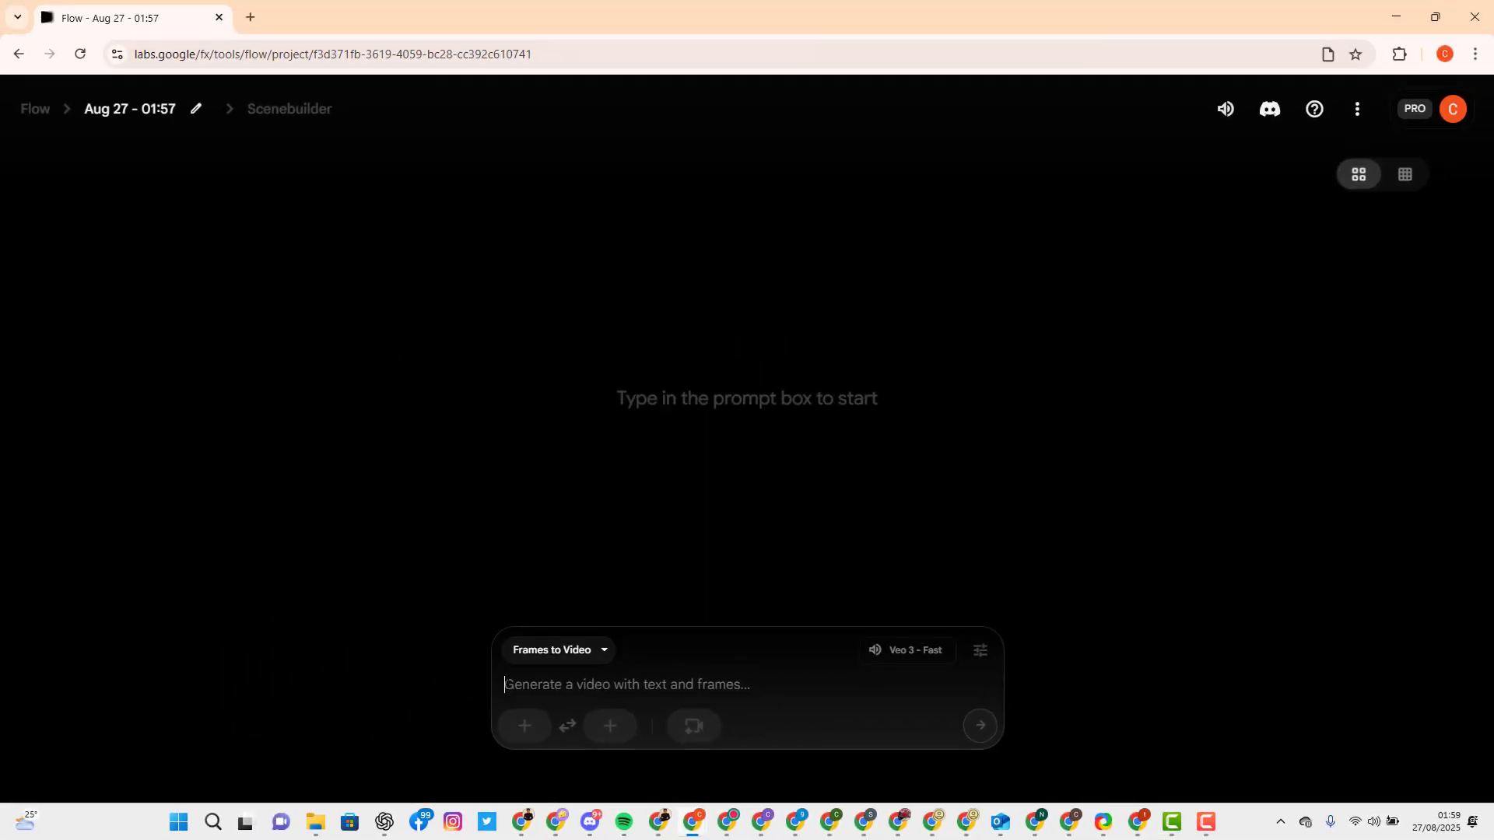
Step: Add the black turtleneck studio portrait as the video's start frame
left_click(526, 732)
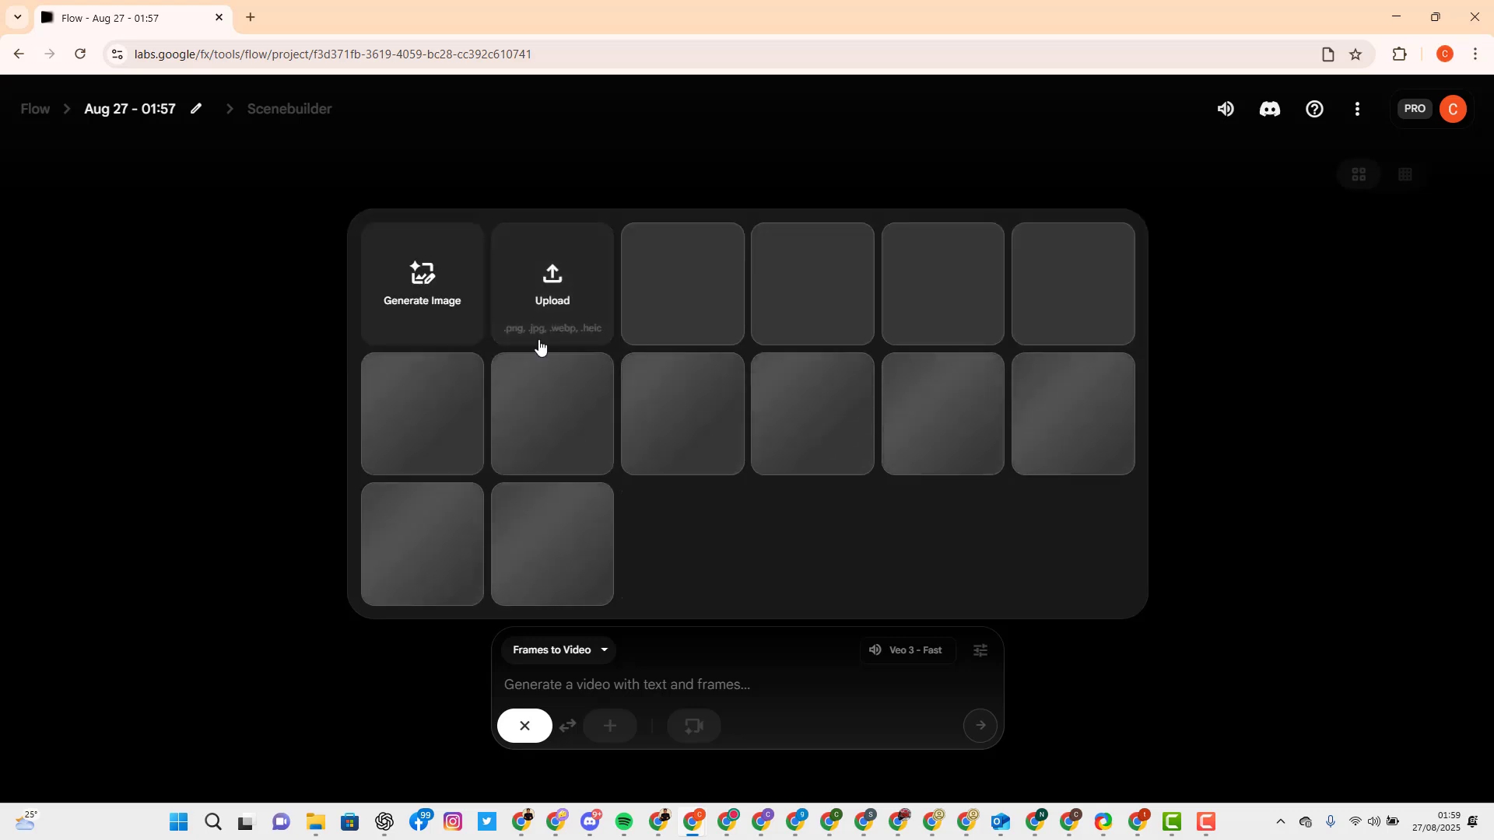
left_click(825, 573)
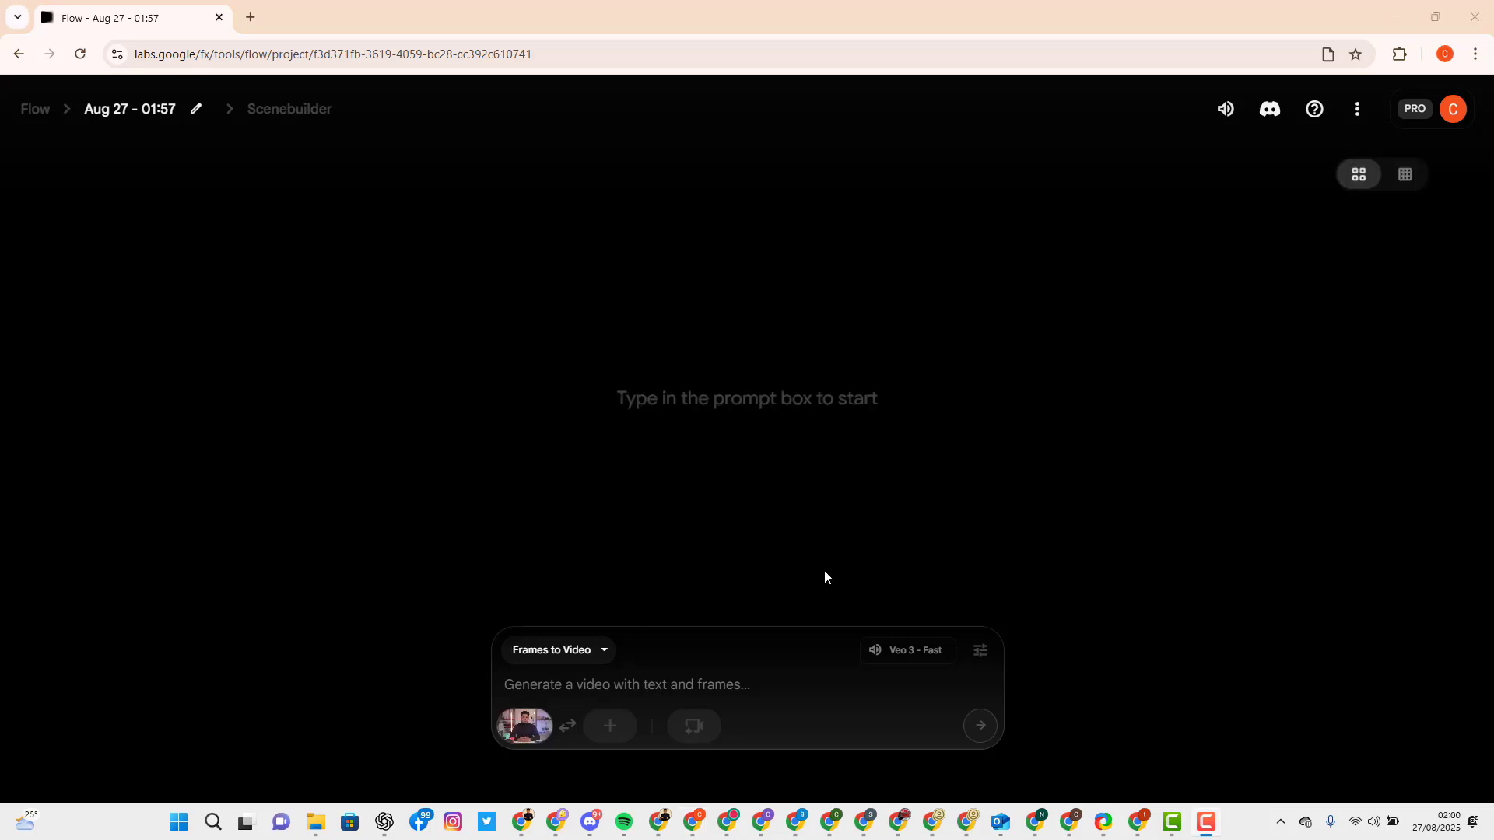
mouse_move(523, 727)
Step: Switch to ChatGPT for the video prompt describing a man speaking silently with synchronized mouth movements and natural hand gestures
left_click(658, 684)
left_click(702, 685)
left_click(384, 823)
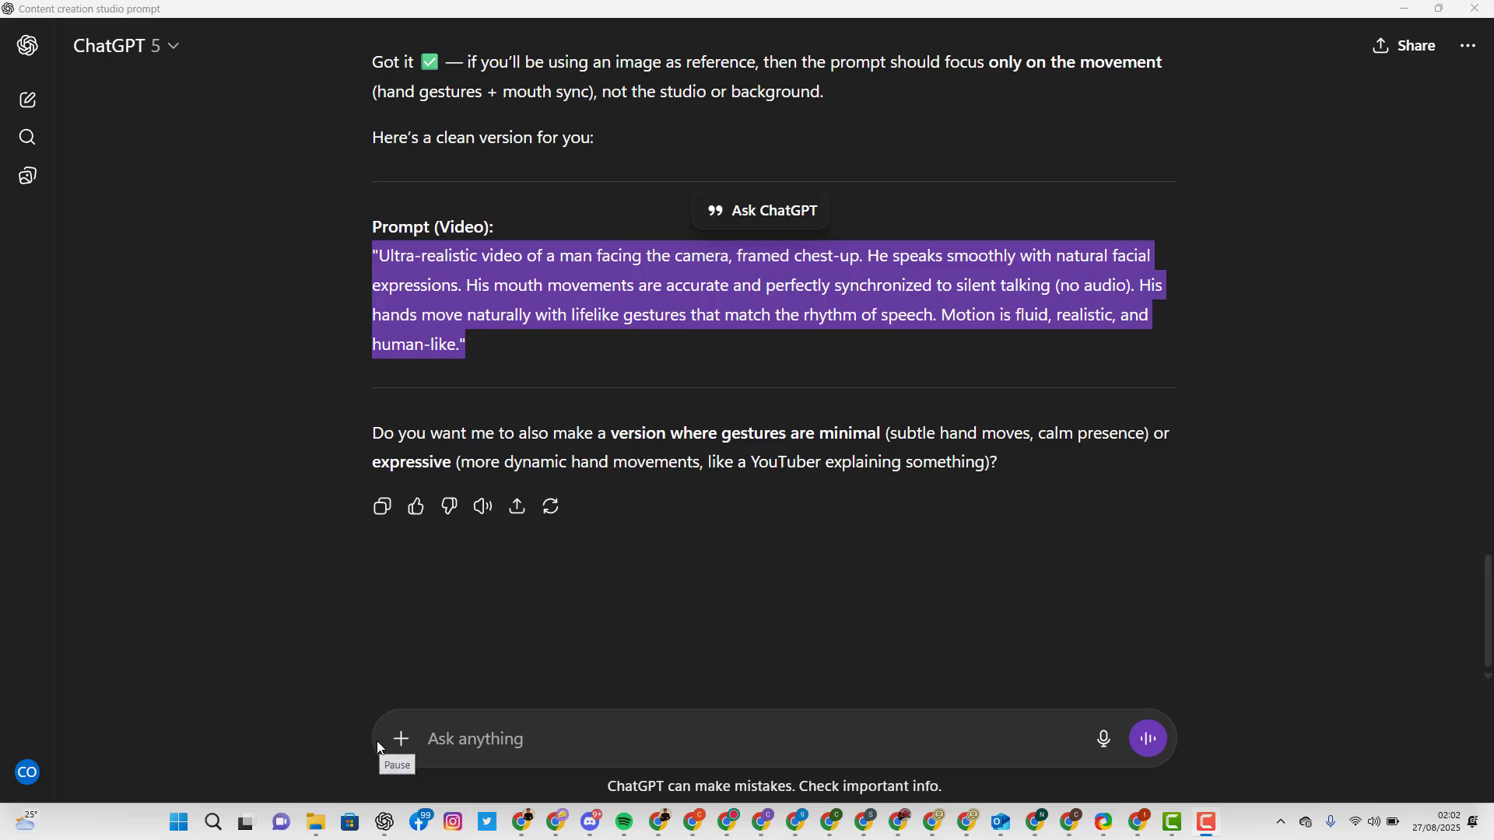
Step: Switch back to Flow and view the generated talking video in the Aug 25 - 18:15 project
key("alt+Tab")
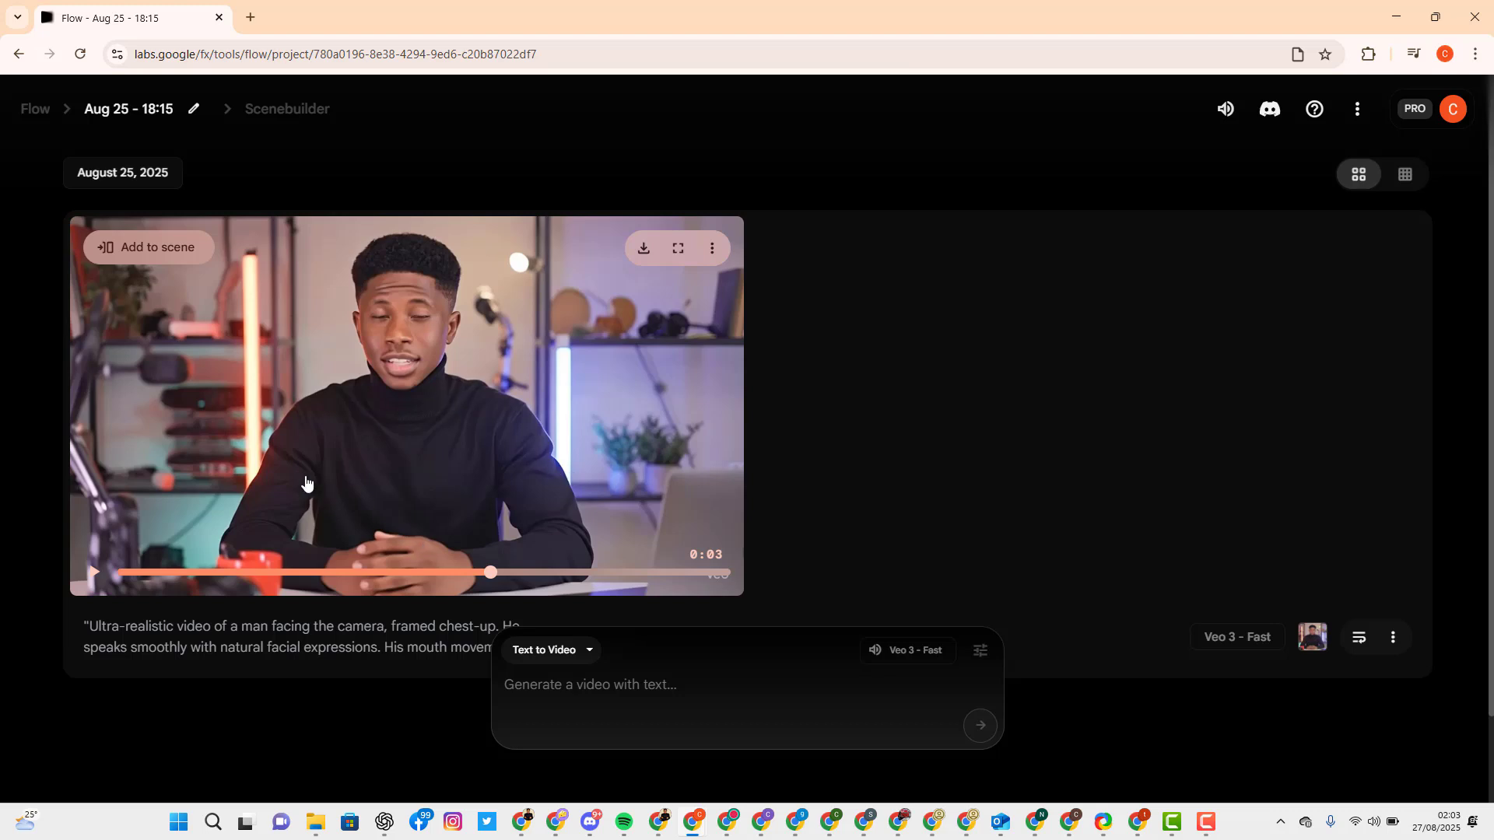
scroll(436, 494, "down", 1)
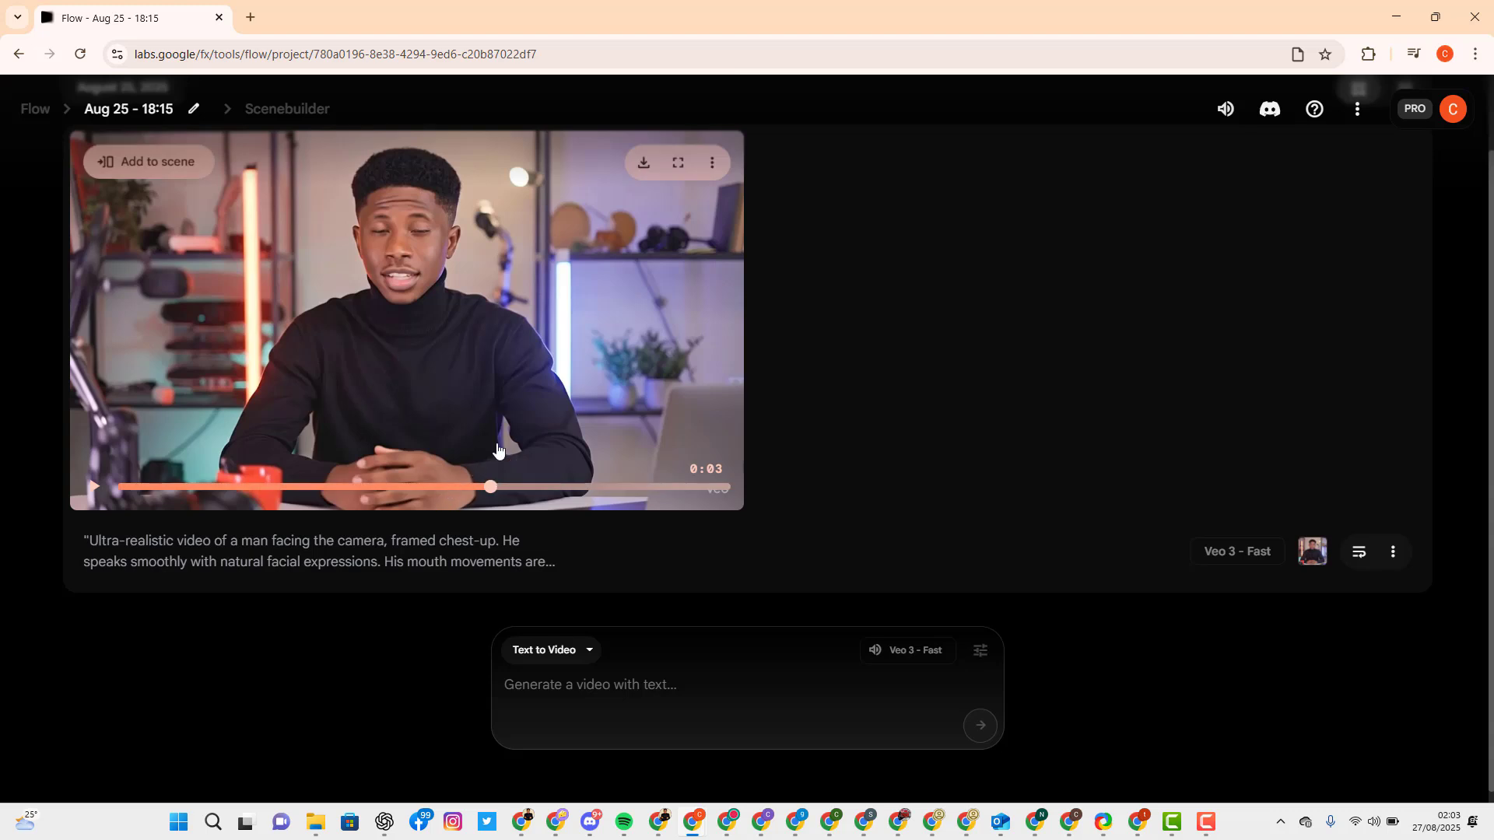
scroll(449, 446, "up", 1)
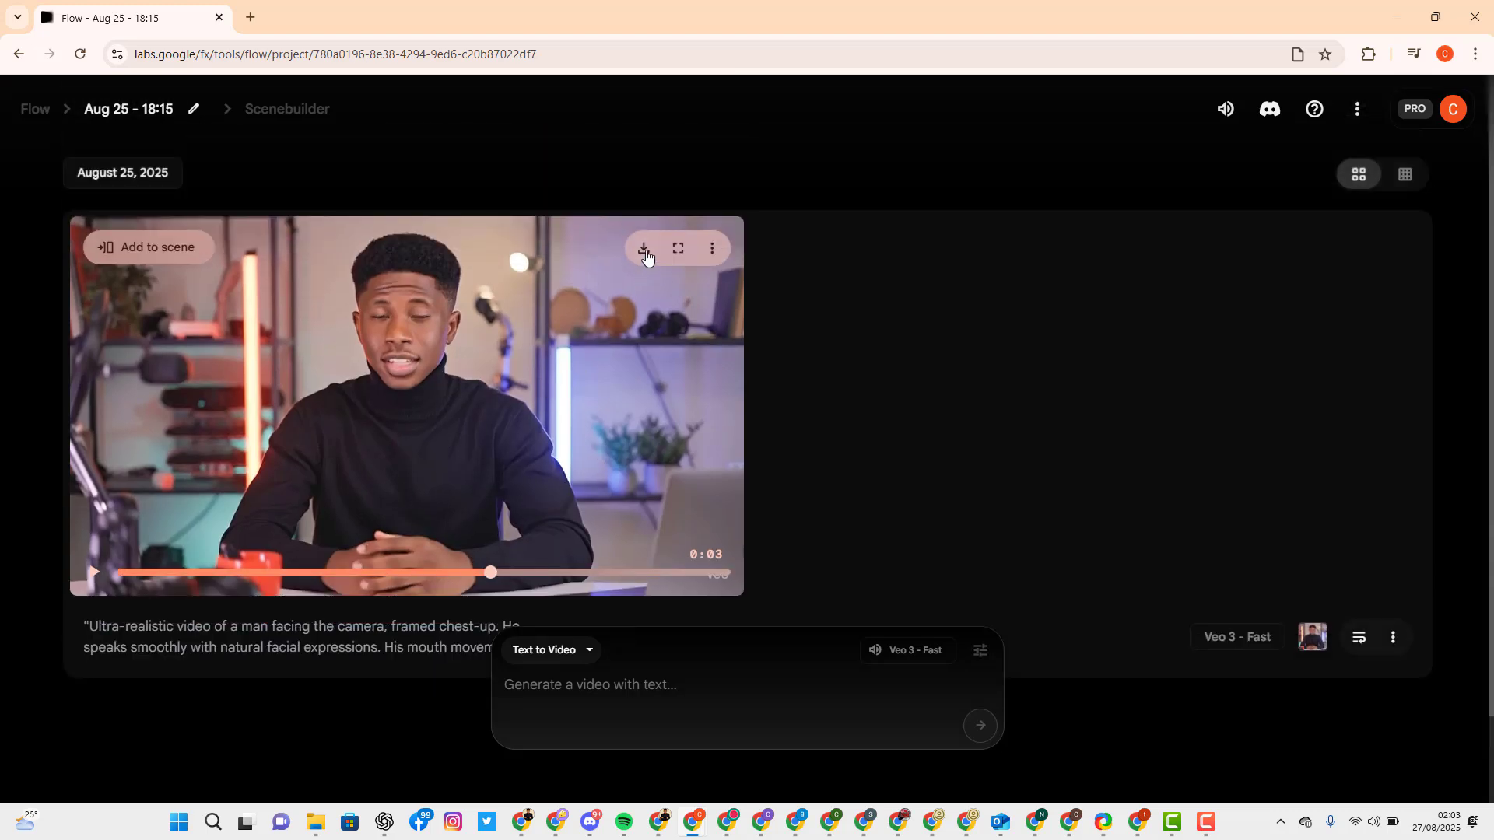
Step: Open the download size options for the generated talking video
left_click(643, 255)
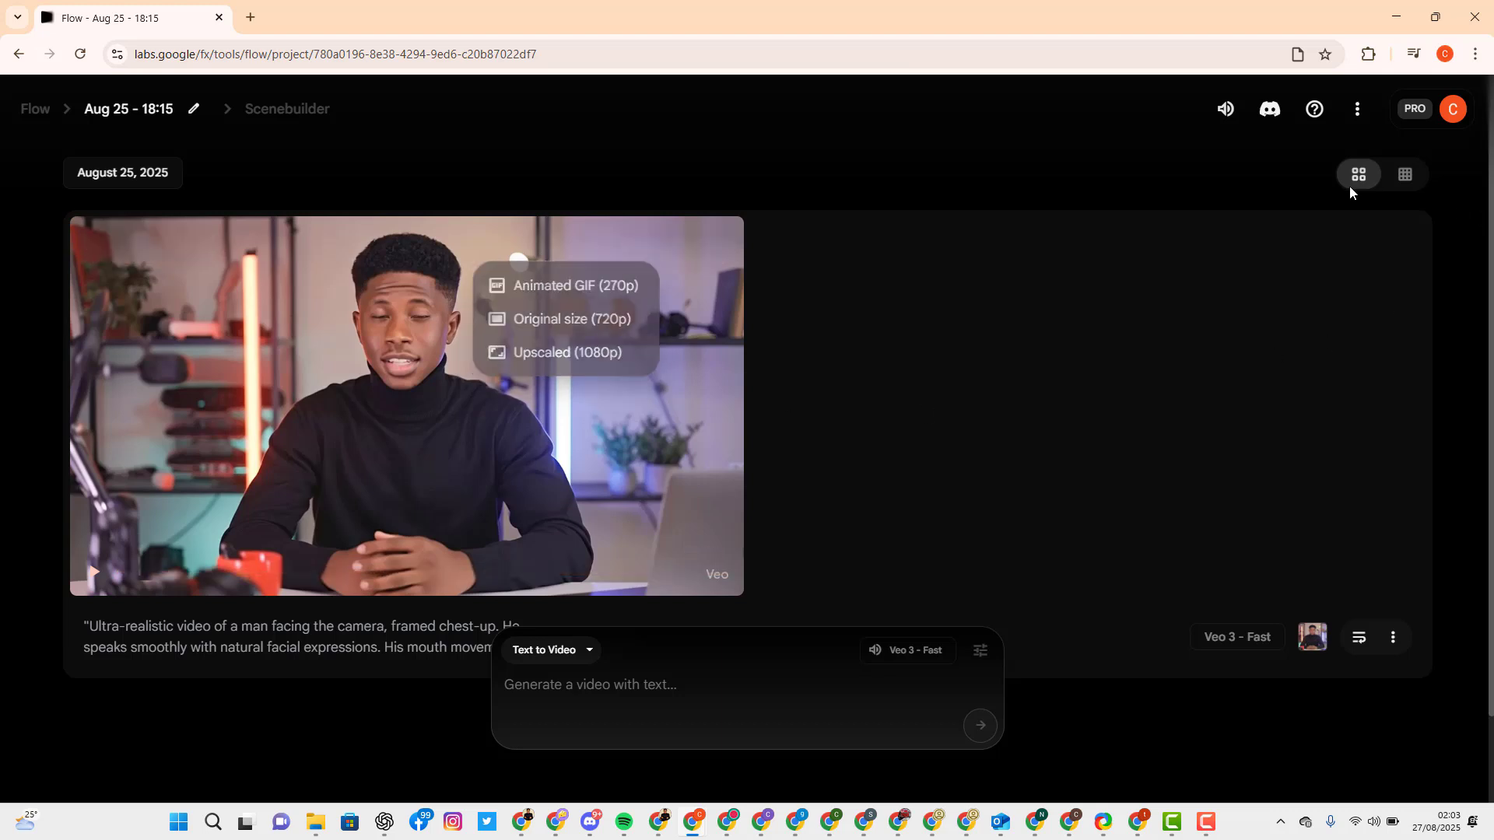
mouse_move(147, 353)
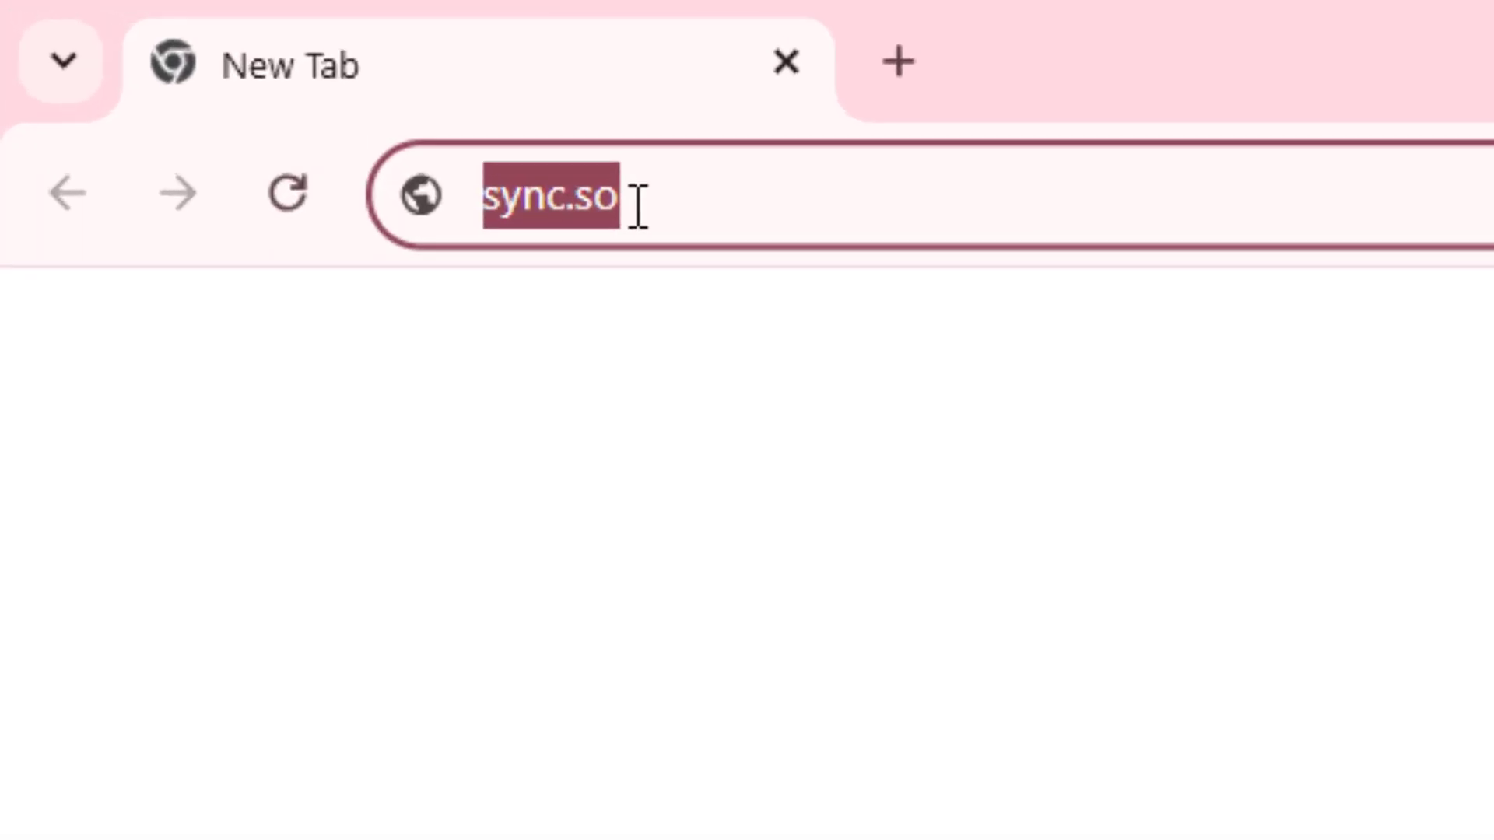
Step: Go to sync.so and sign up for a free account with Google
key("Return")
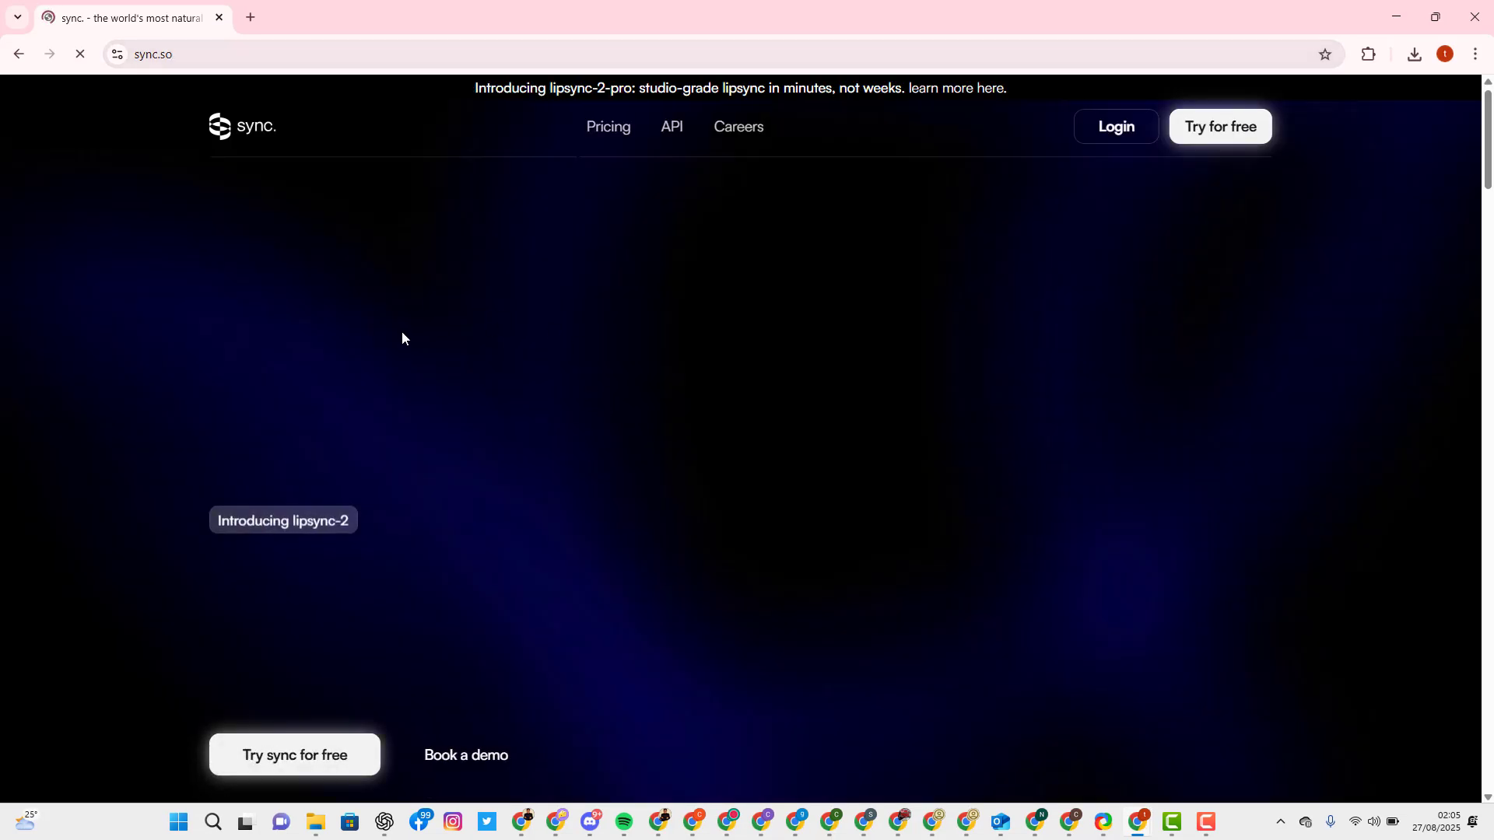
scroll(464, 364, "down", 2)
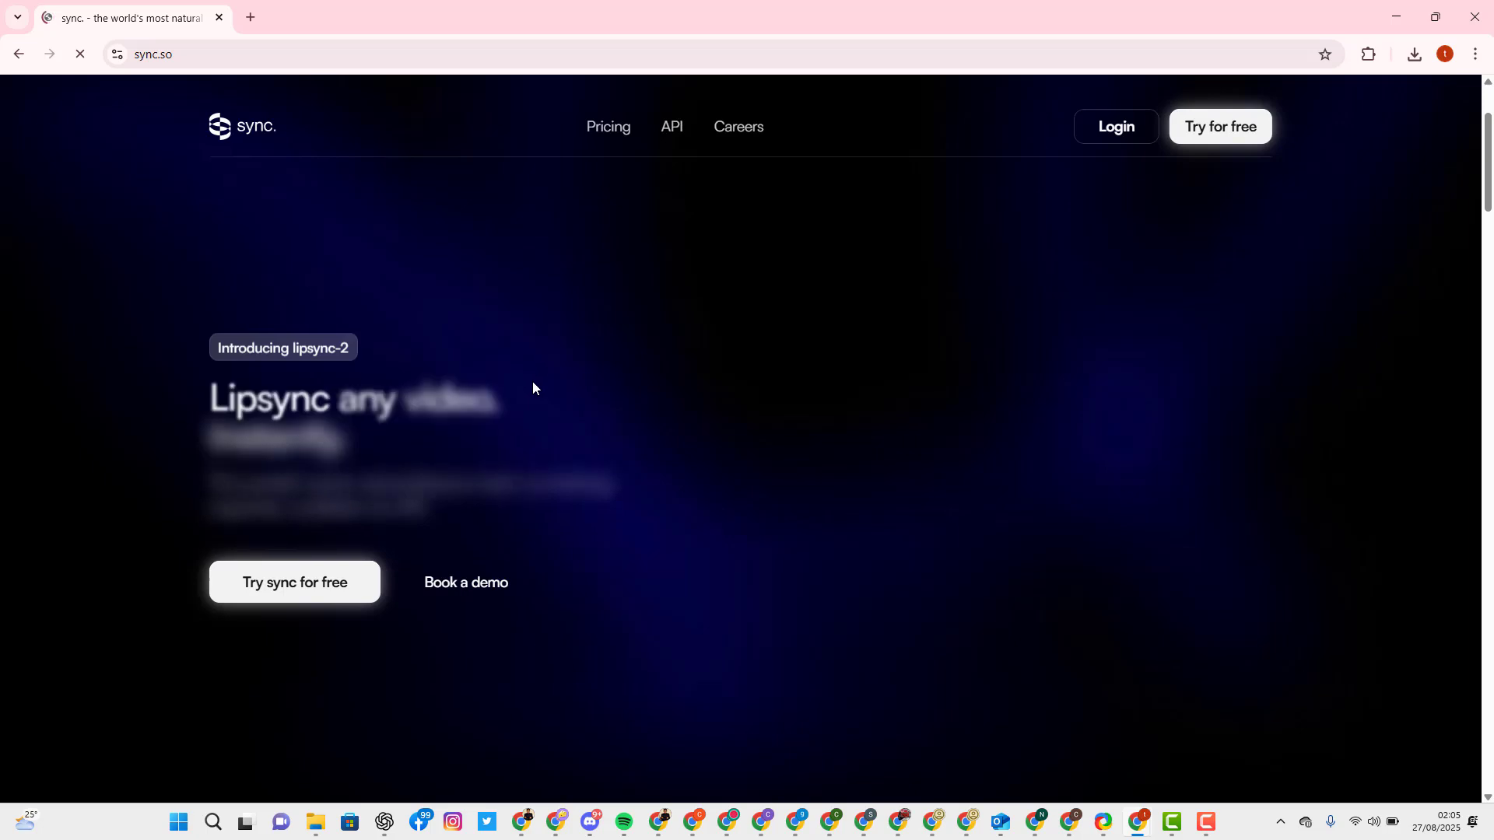
scroll(532, 383, "down", 1)
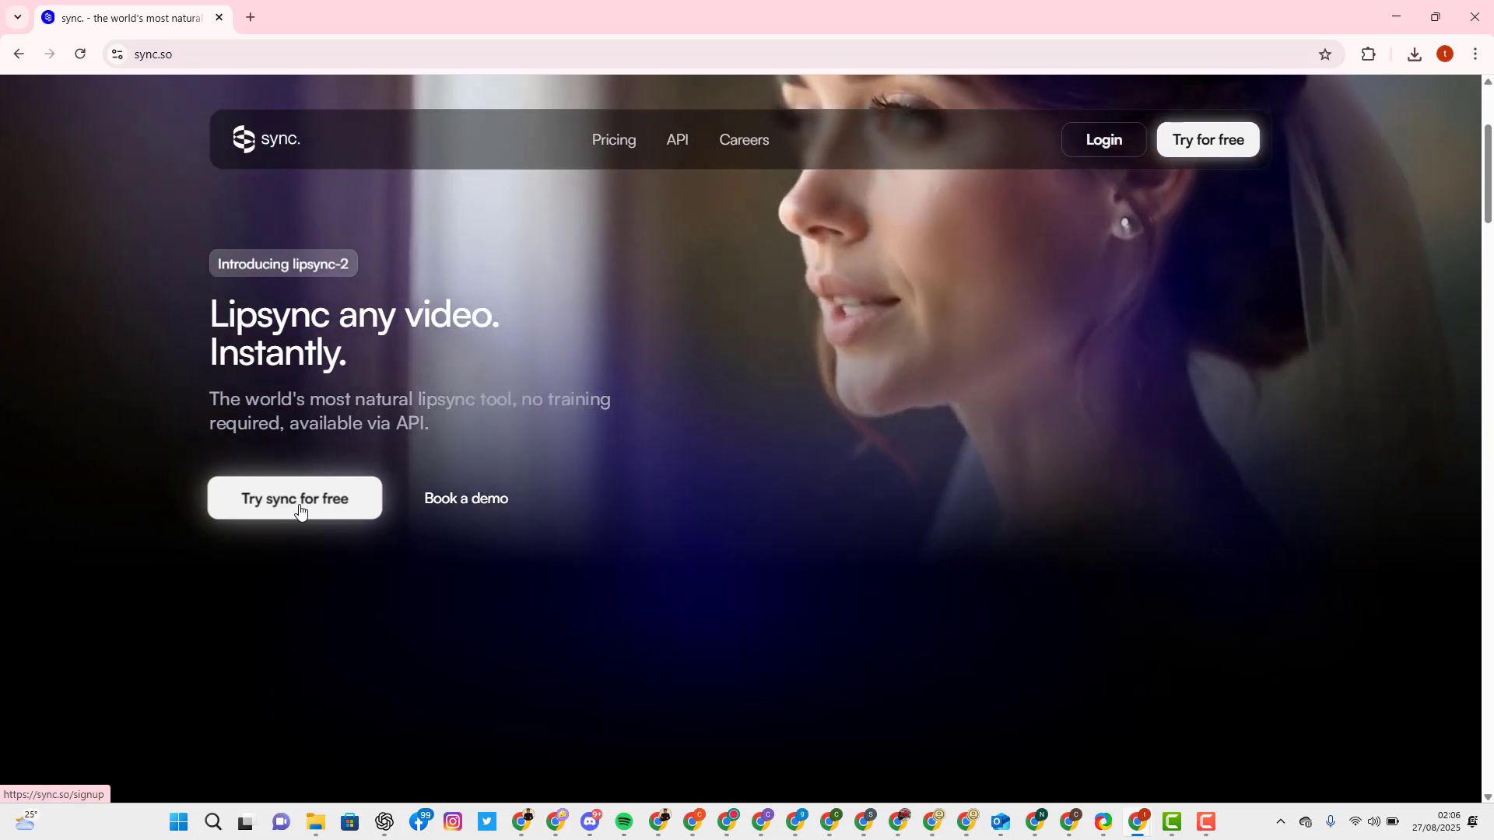
left_click(300, 510)
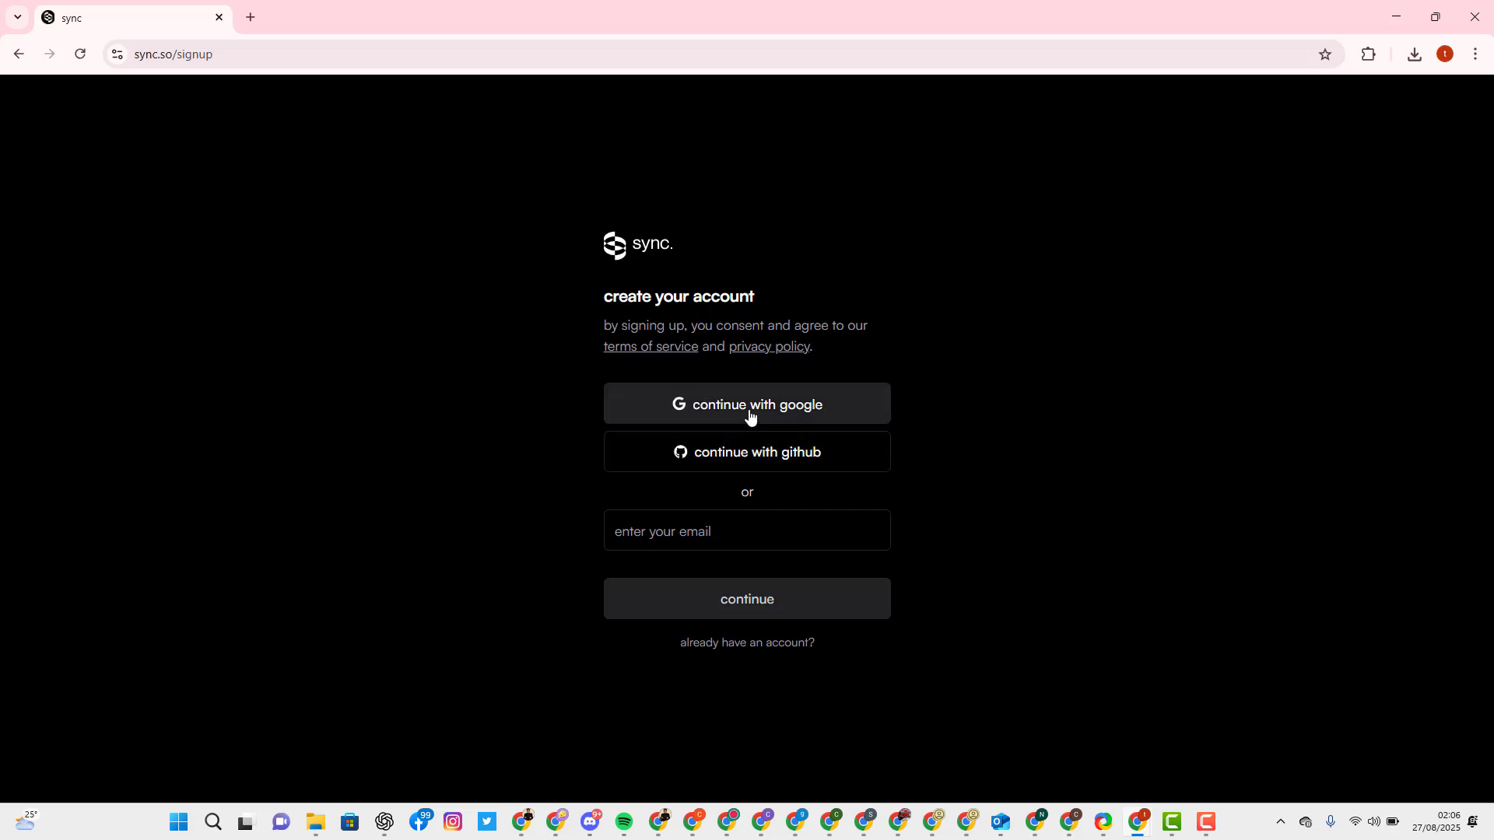
left_click(750, 417)
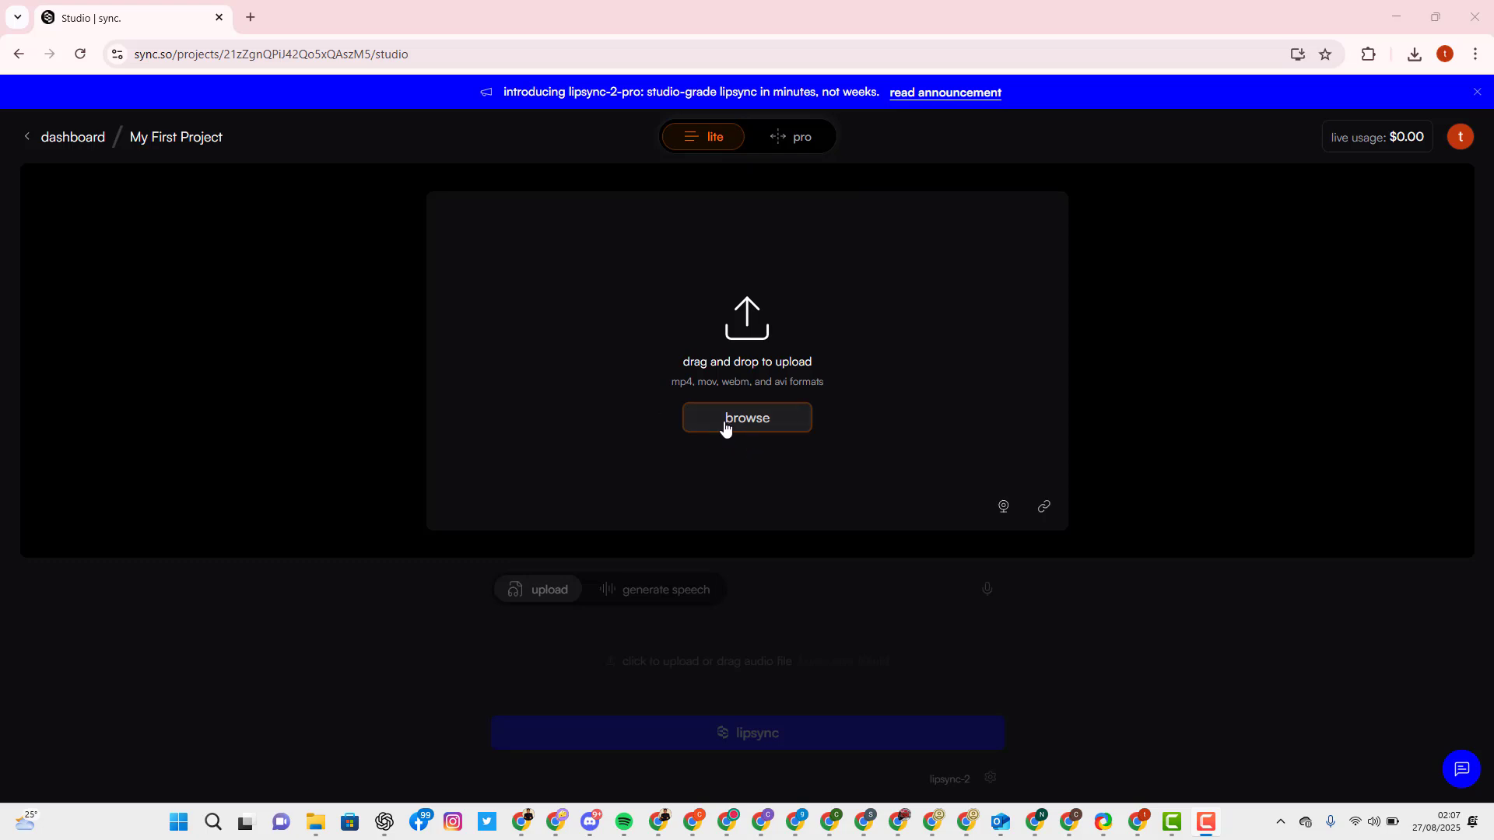
Step: Upload the talking studio video to My First Project and set the audio source to generated speech
left_click(767, 425)
left_click(767, 425)
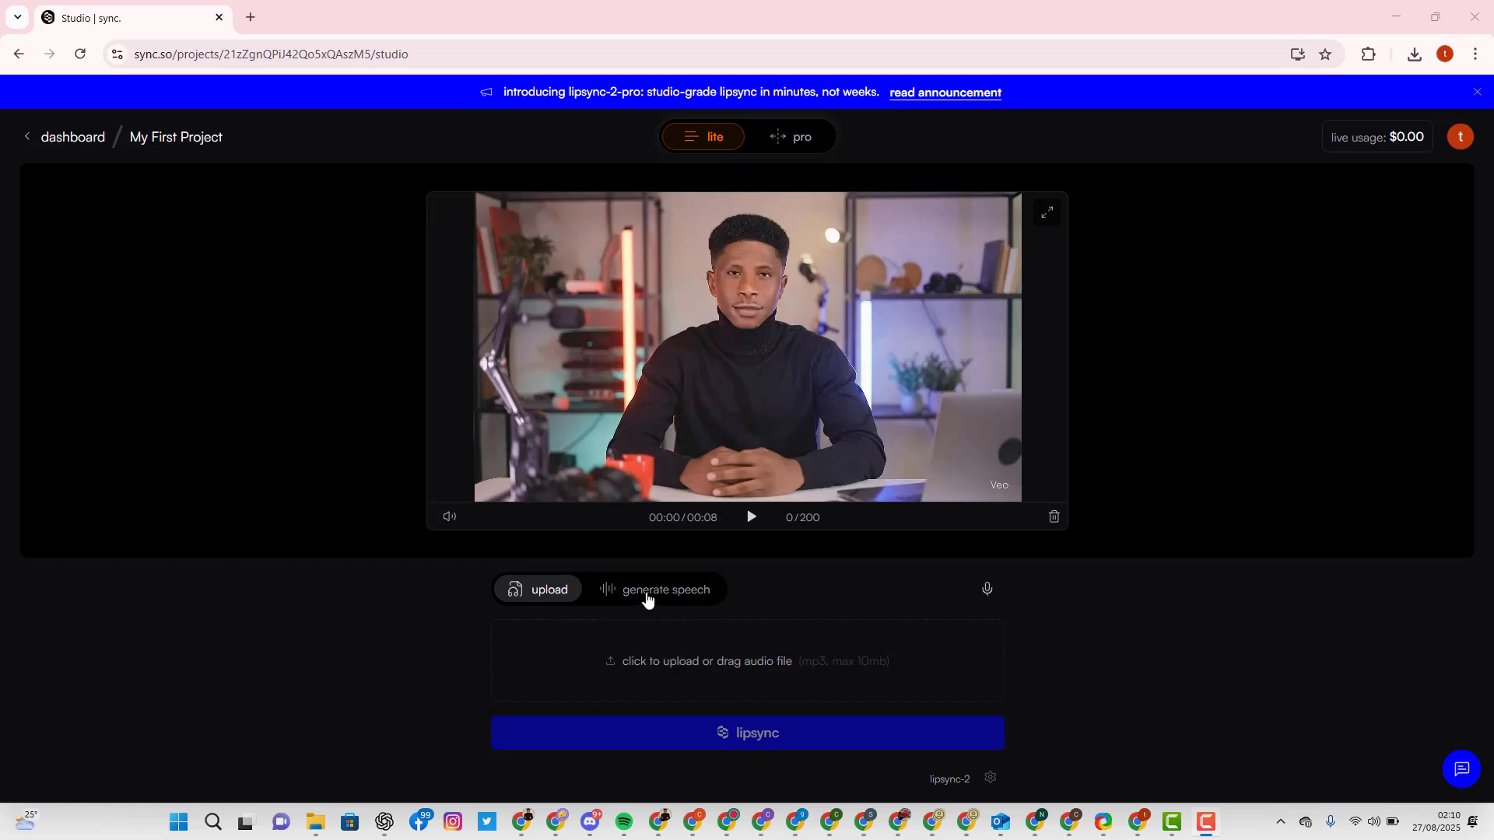
left_click(647, 596)
left_click(665, 604)
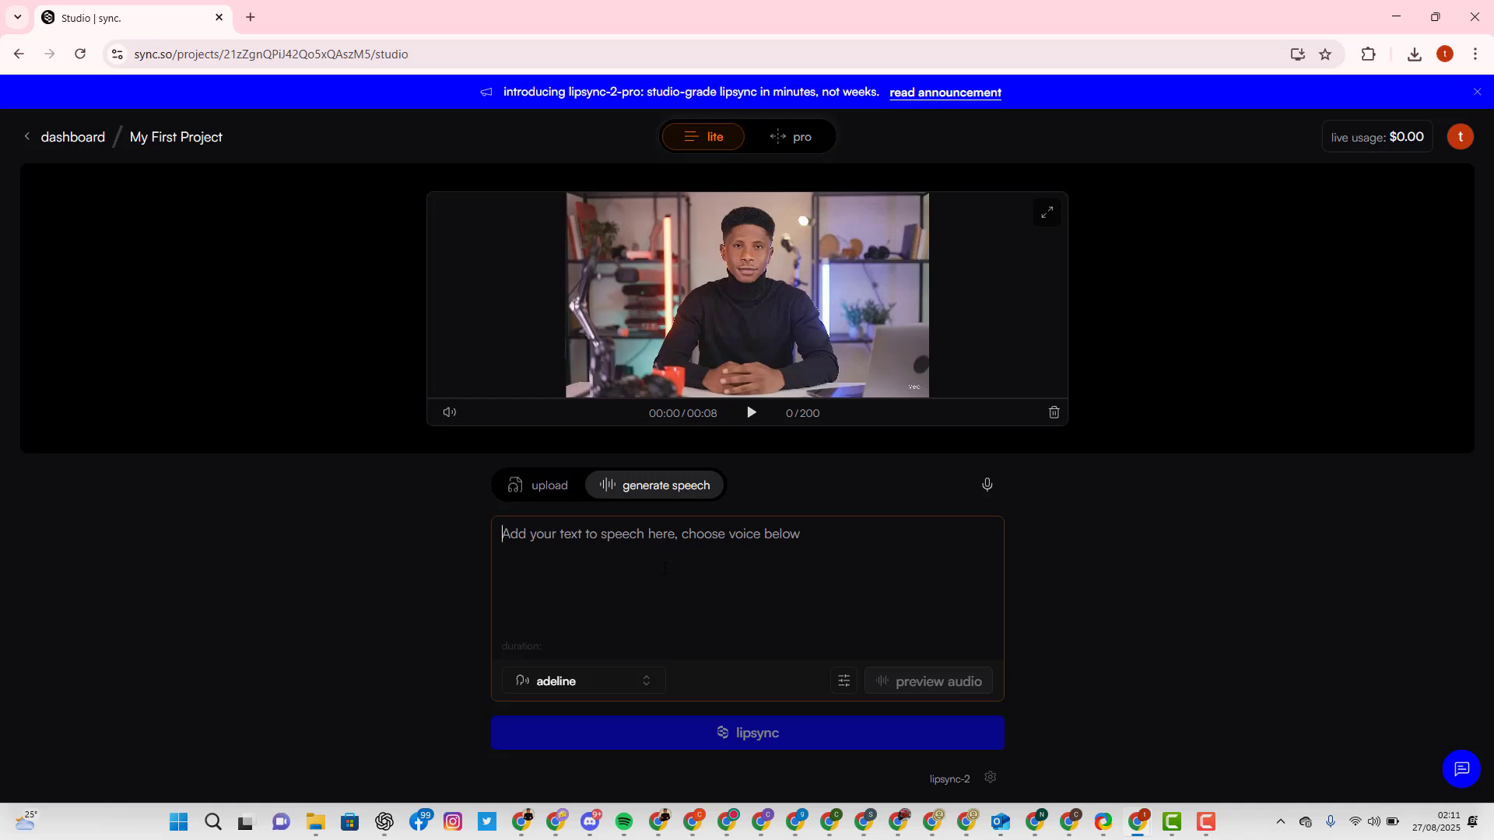
Step: Listen to the andrew sample among the ElevenLabs text-to-speech voices
left_click(586, 683)
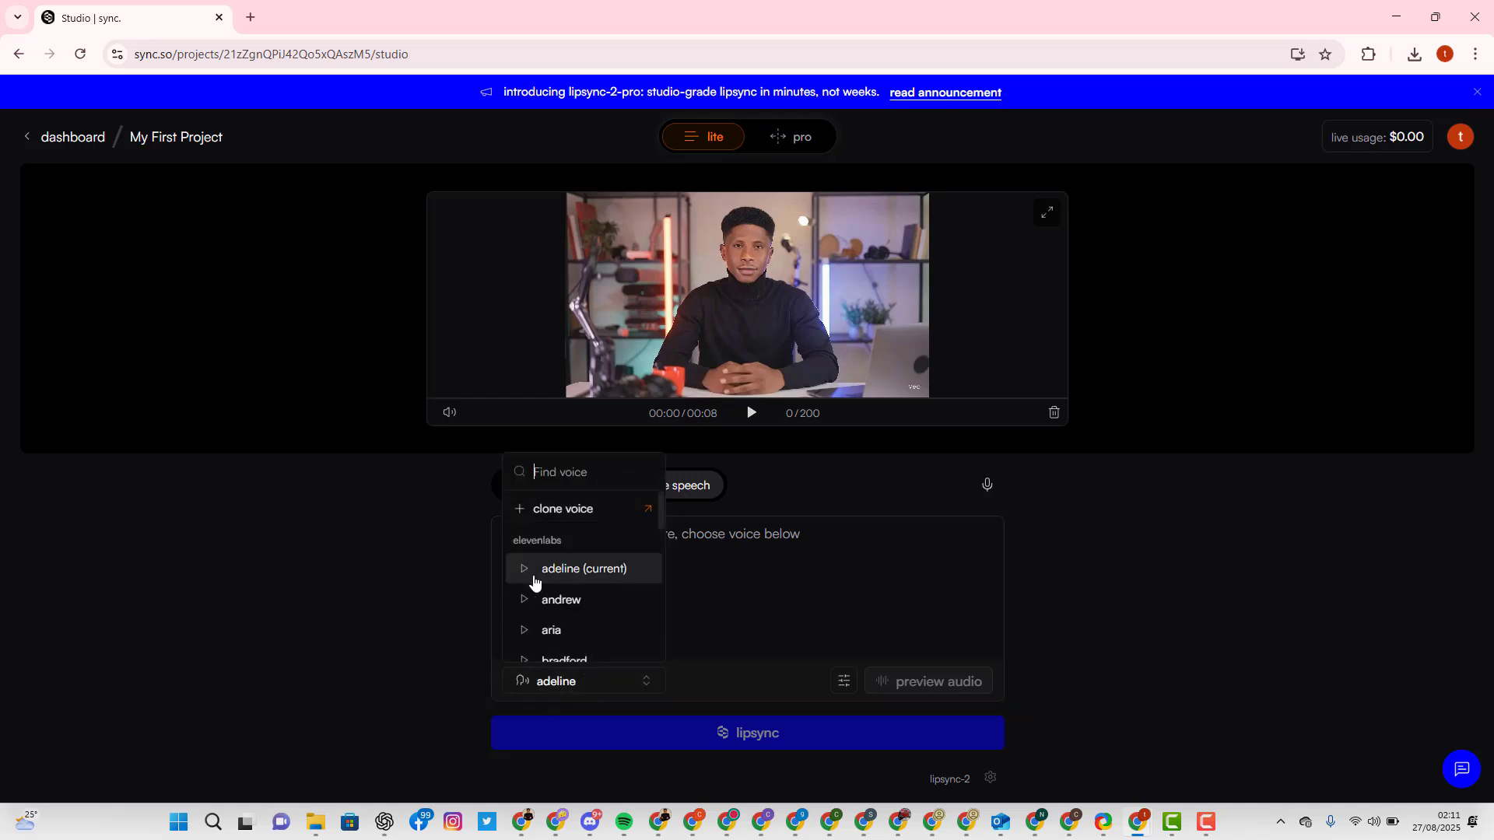
left_click(525, 603)
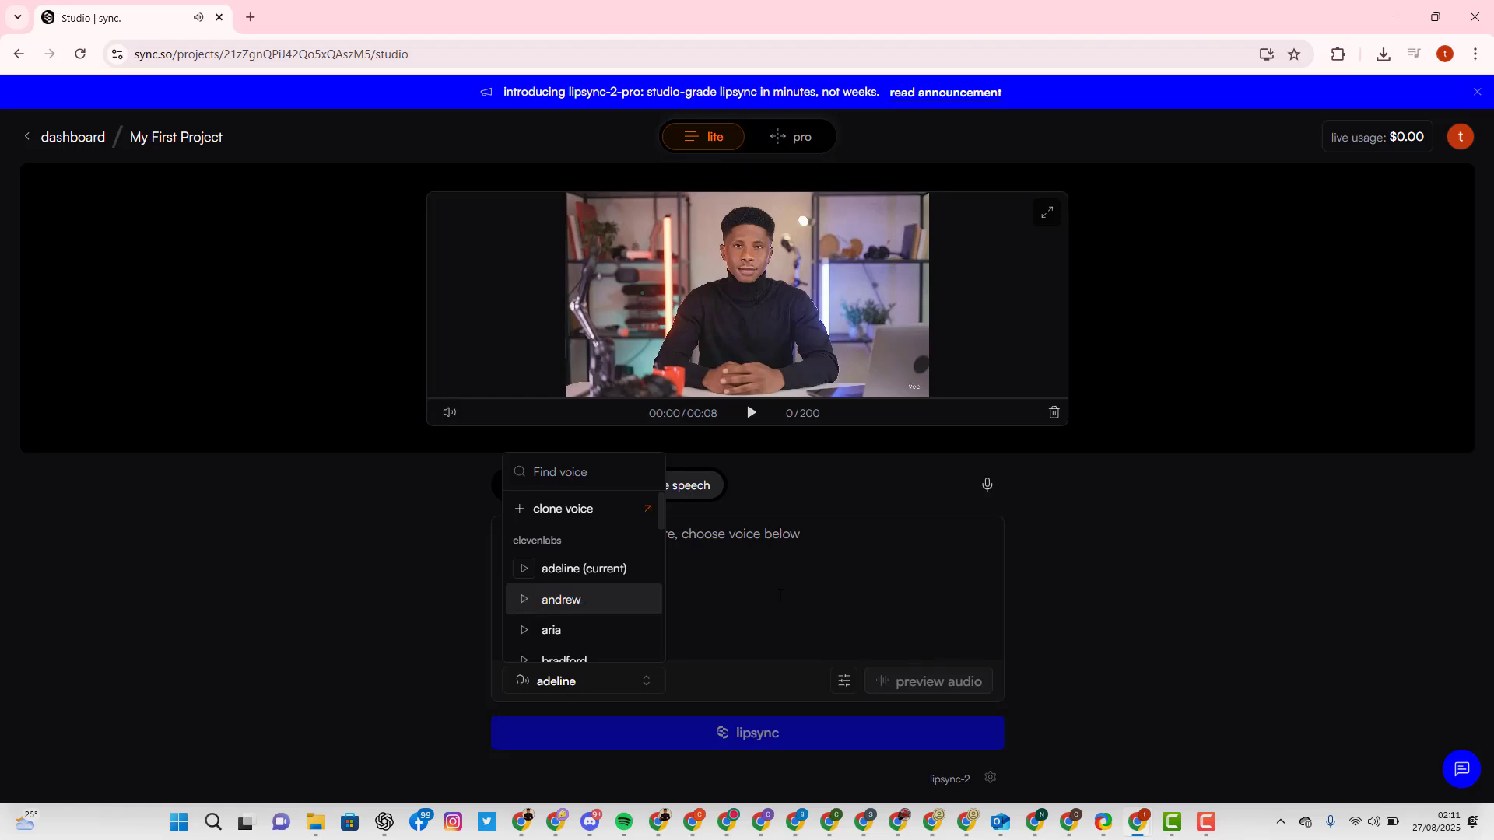
left_click(618, 625)
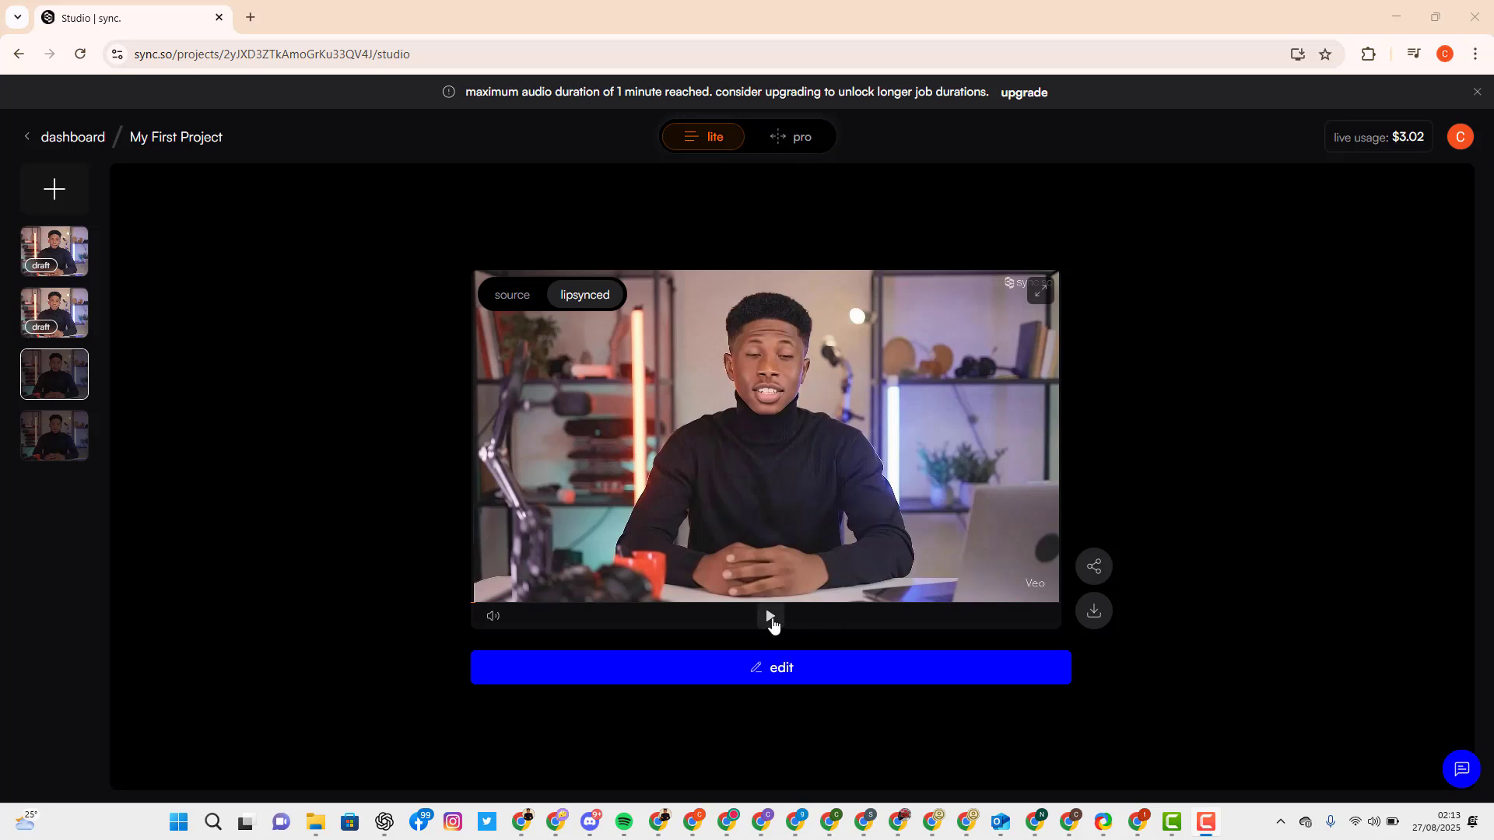
Step: Play the lipsynced version of the talking video
left_click(772, 621)
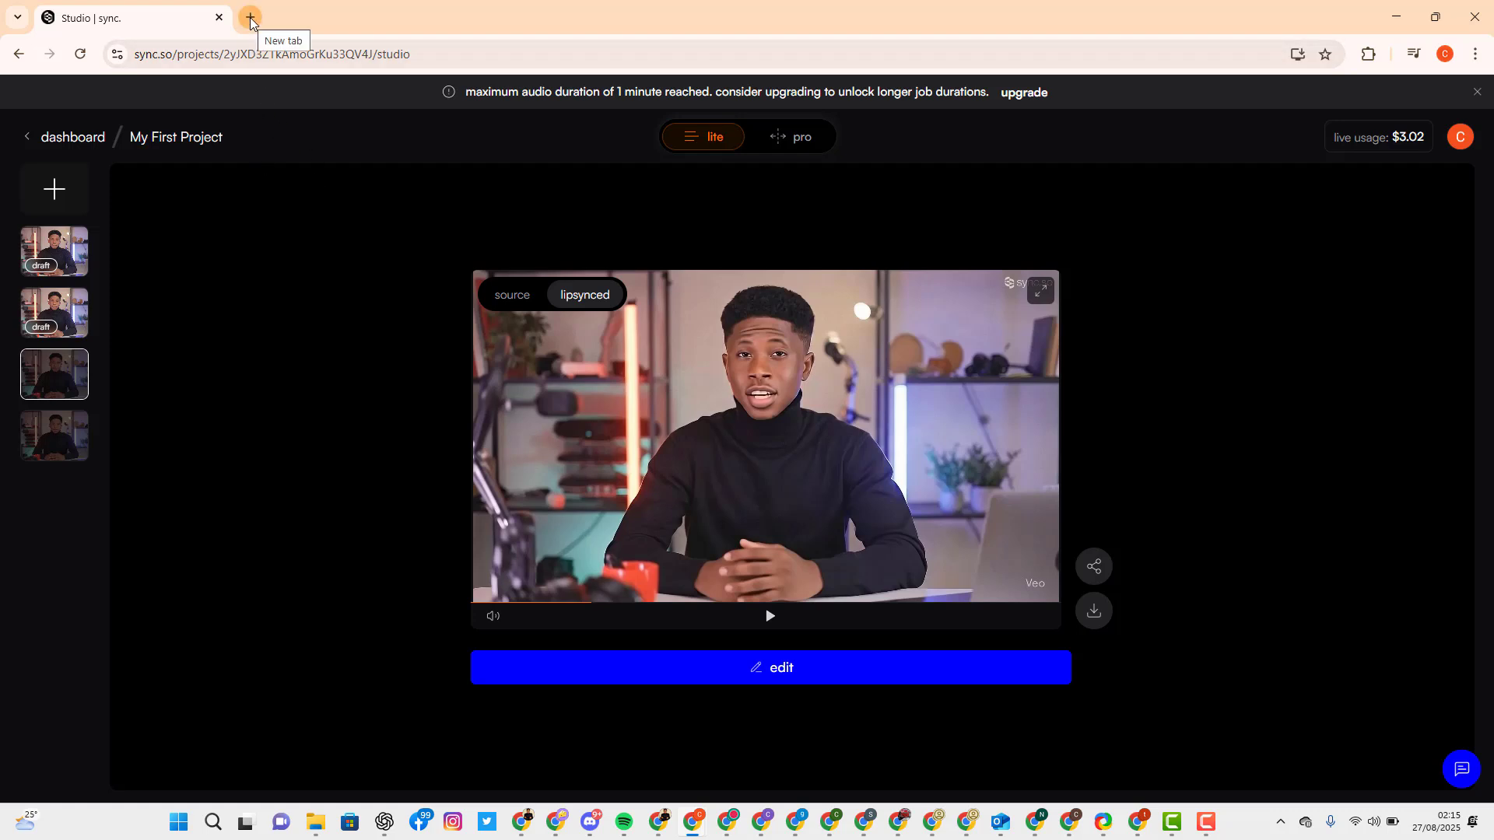
Step: Search Google for tempmail in a new browser tab and go to the temp-mail.org site
left_click(250, 21)
type("tempmail")
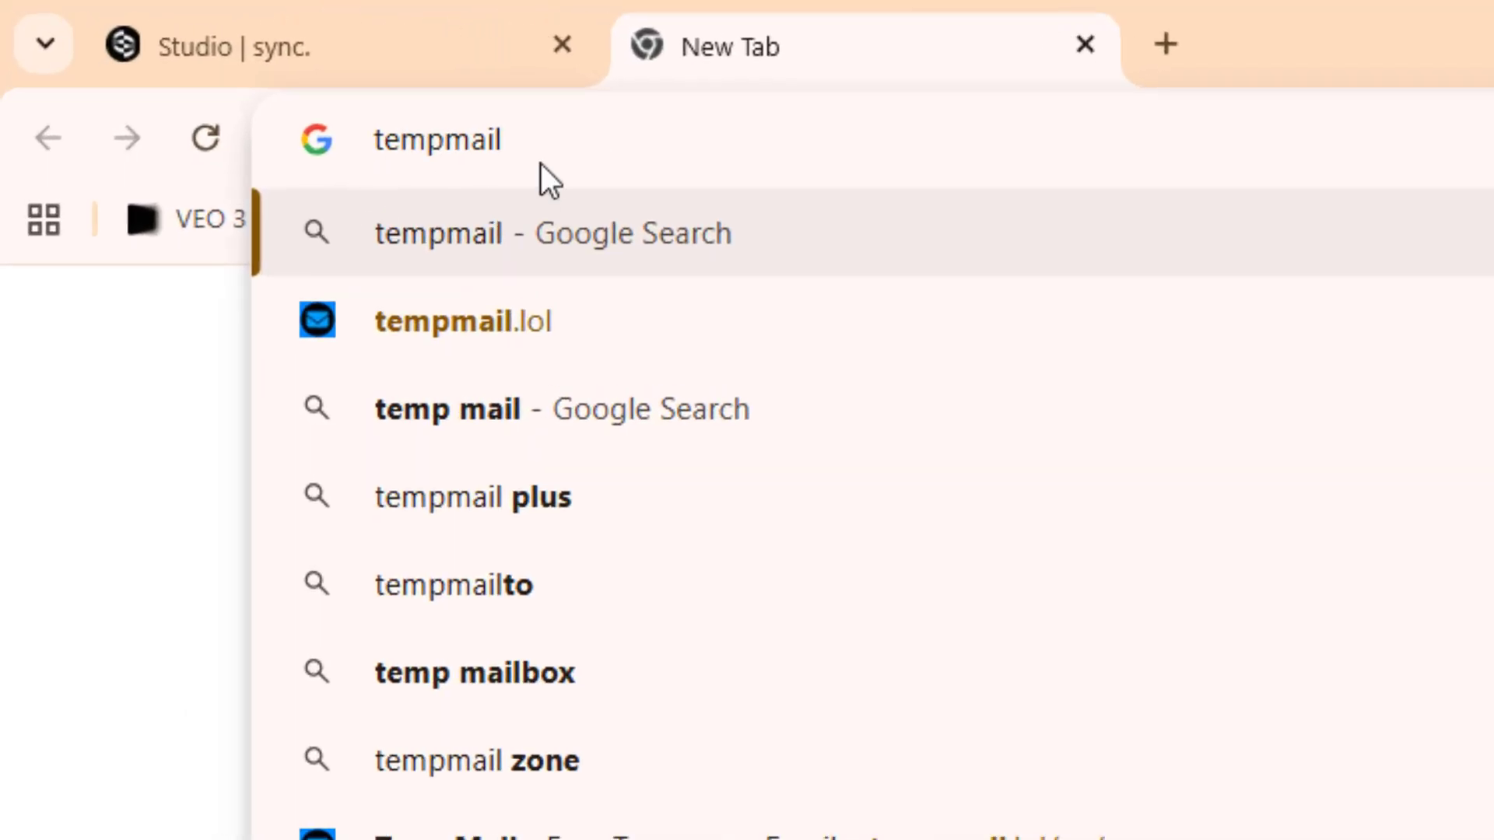
key("Return")
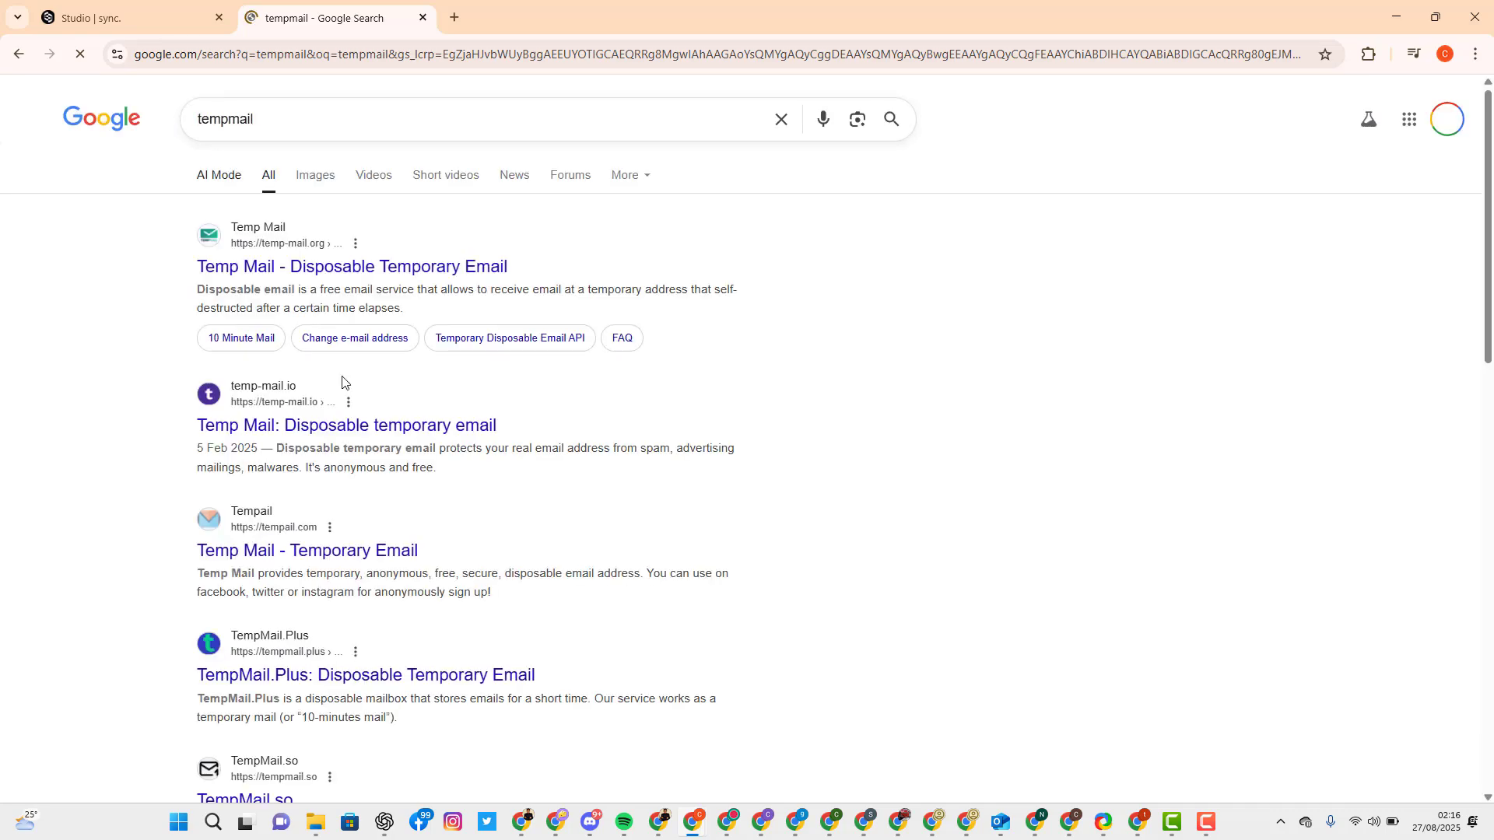
scroll(233, 286, "down", 4)
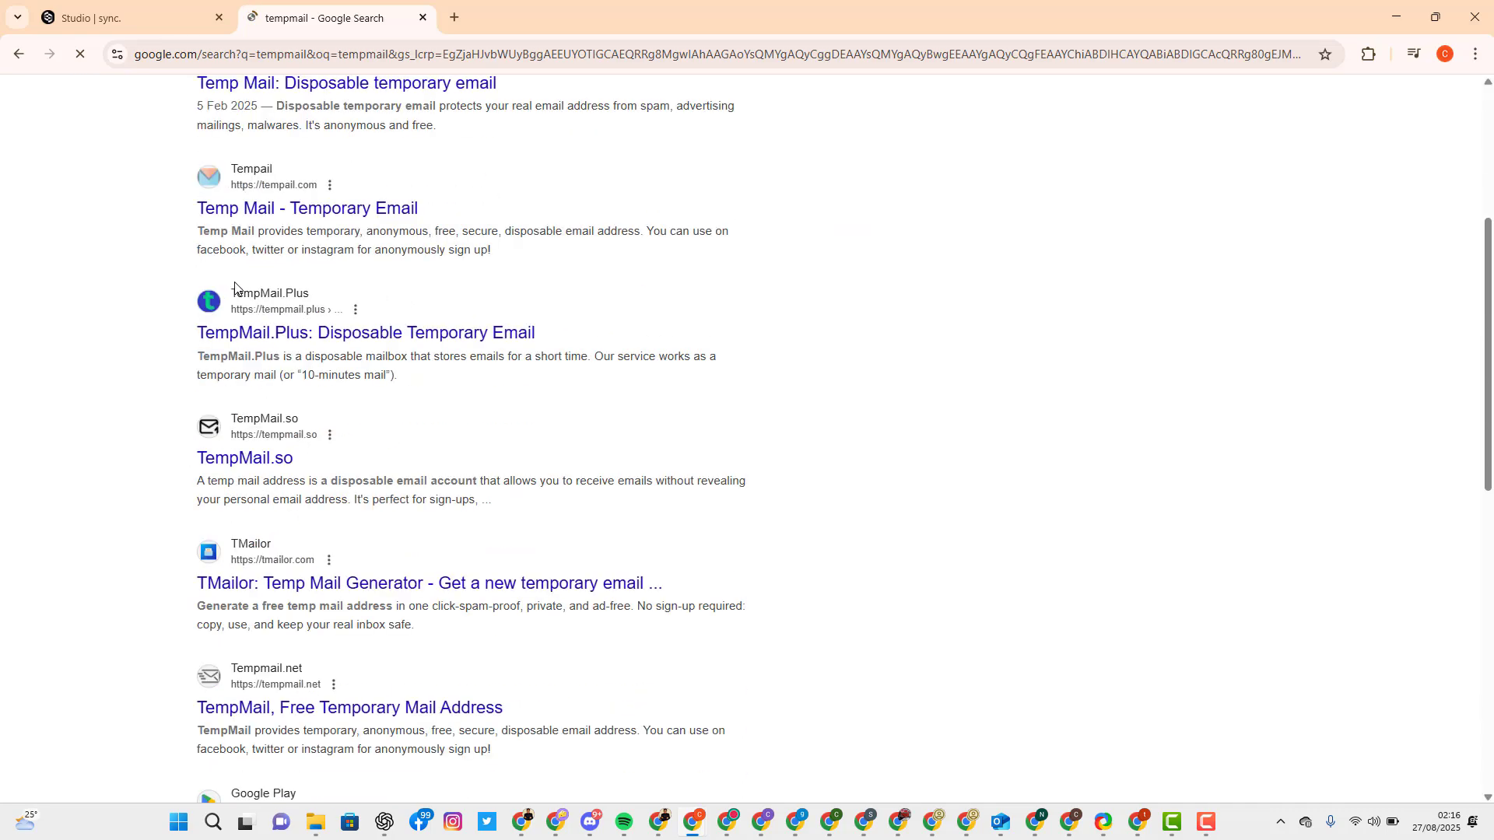
scroll(235, 282, "down", 3)
scroll(274, 345, "up", 7)
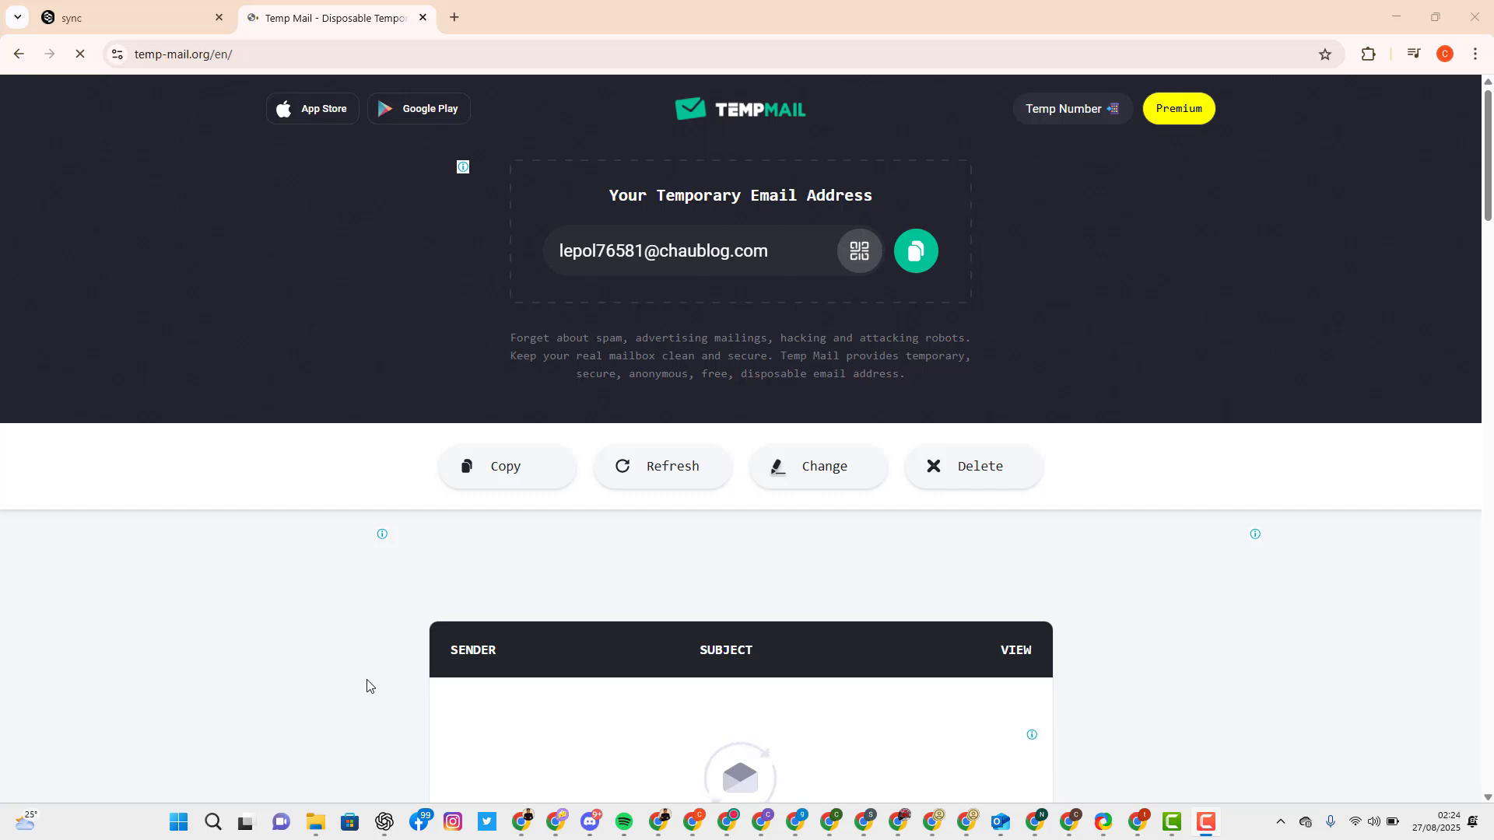
Step: Copy the temporary email address from Temp Mail and submit it as the email on the sync login page
left_click(788, 448)
left_click(916, 257)
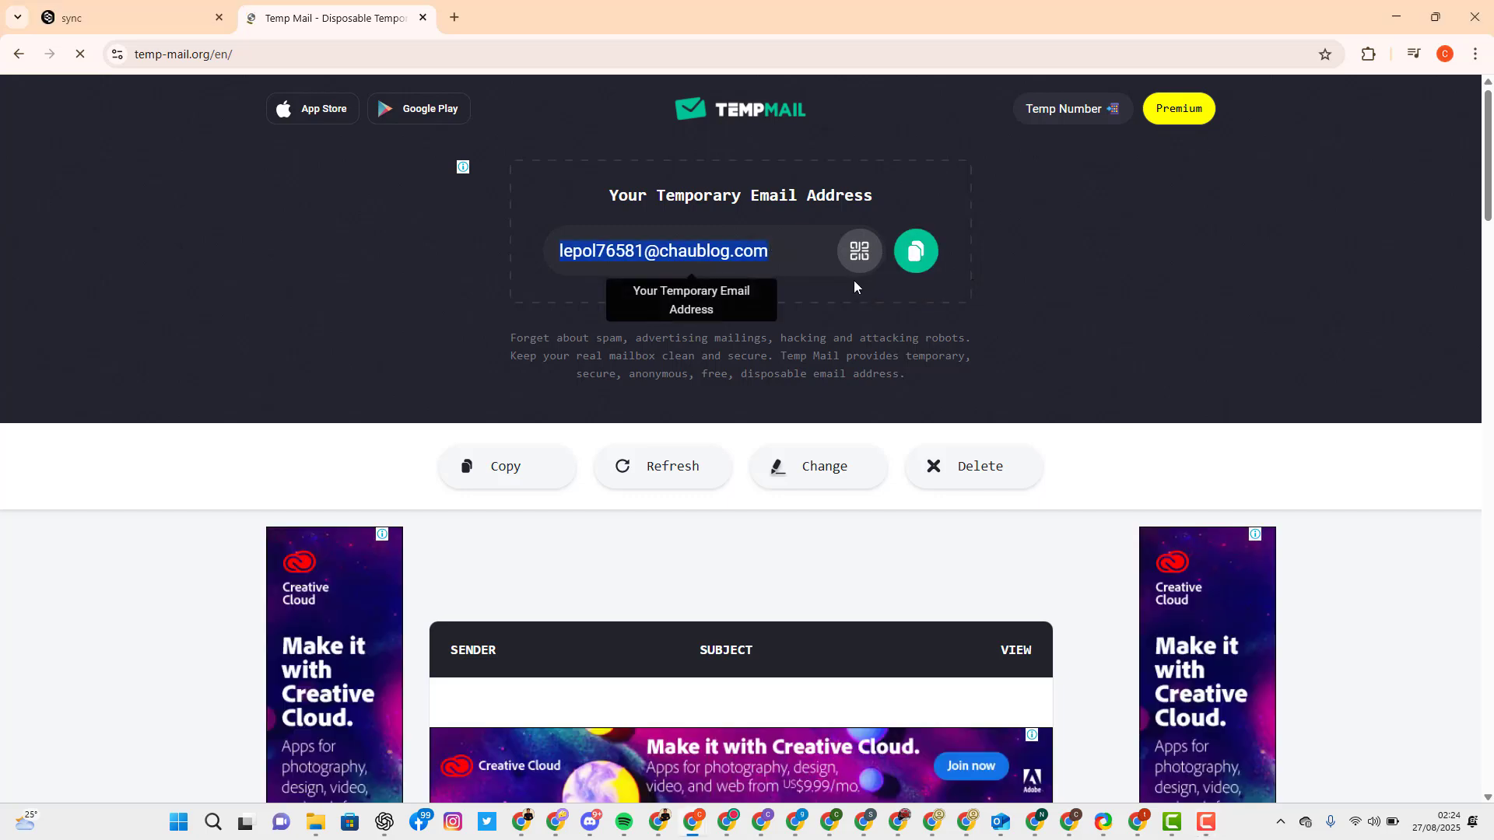
left_click(162, 20)
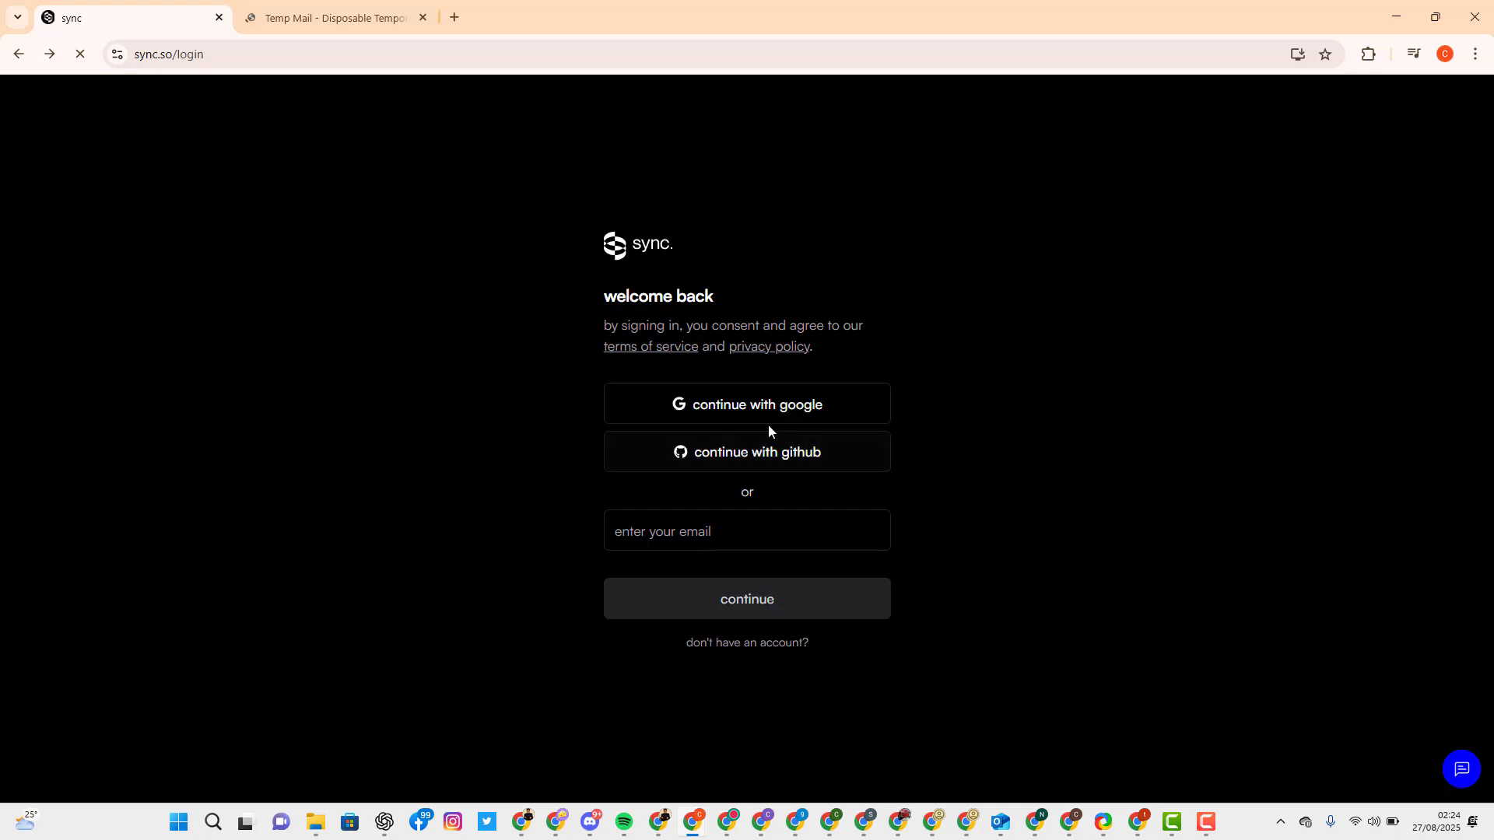
left_click(611, 515)
key("ctrl+v")
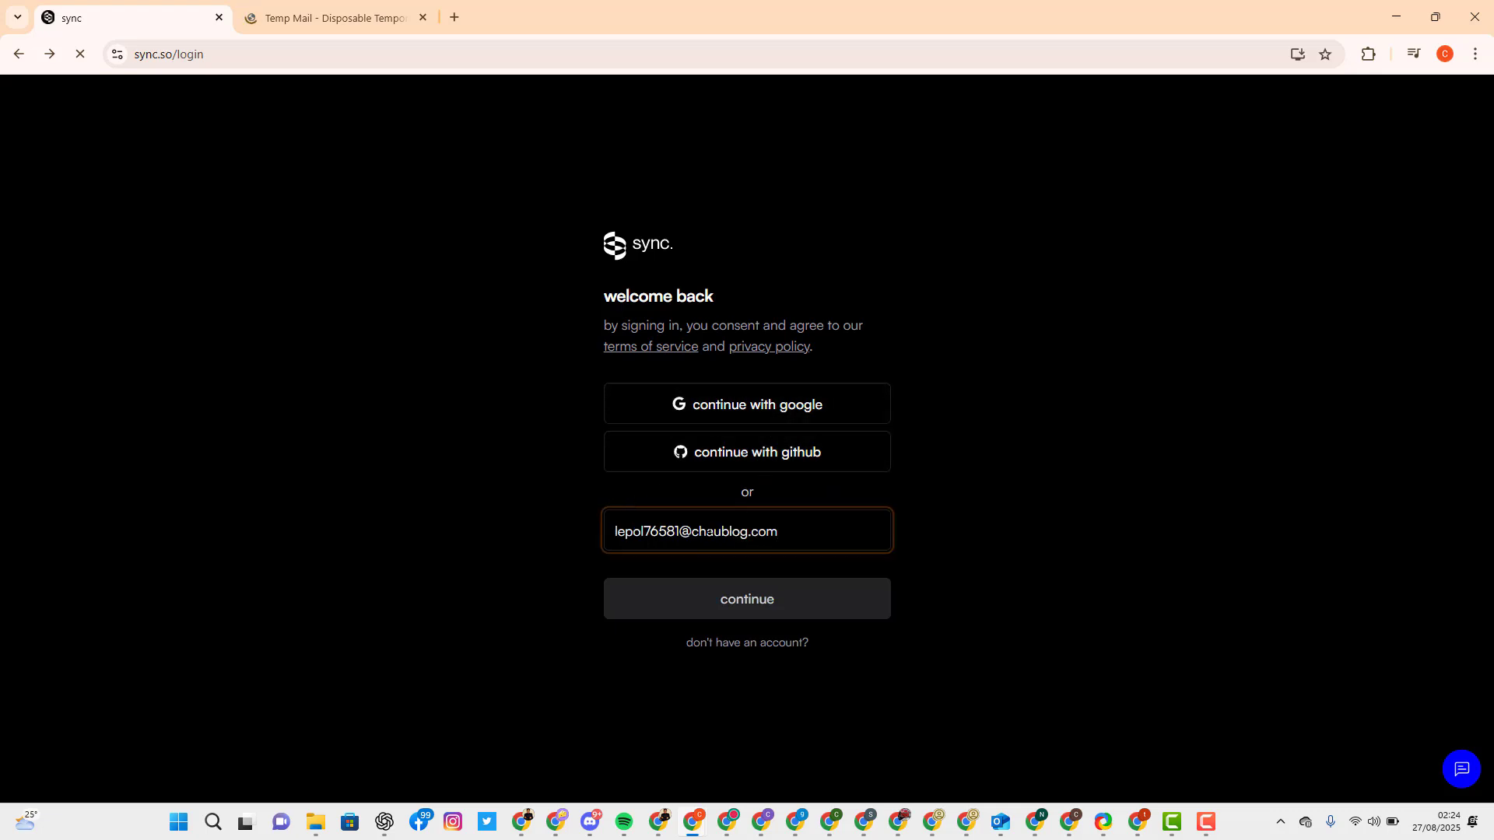
left_click(793, 611)
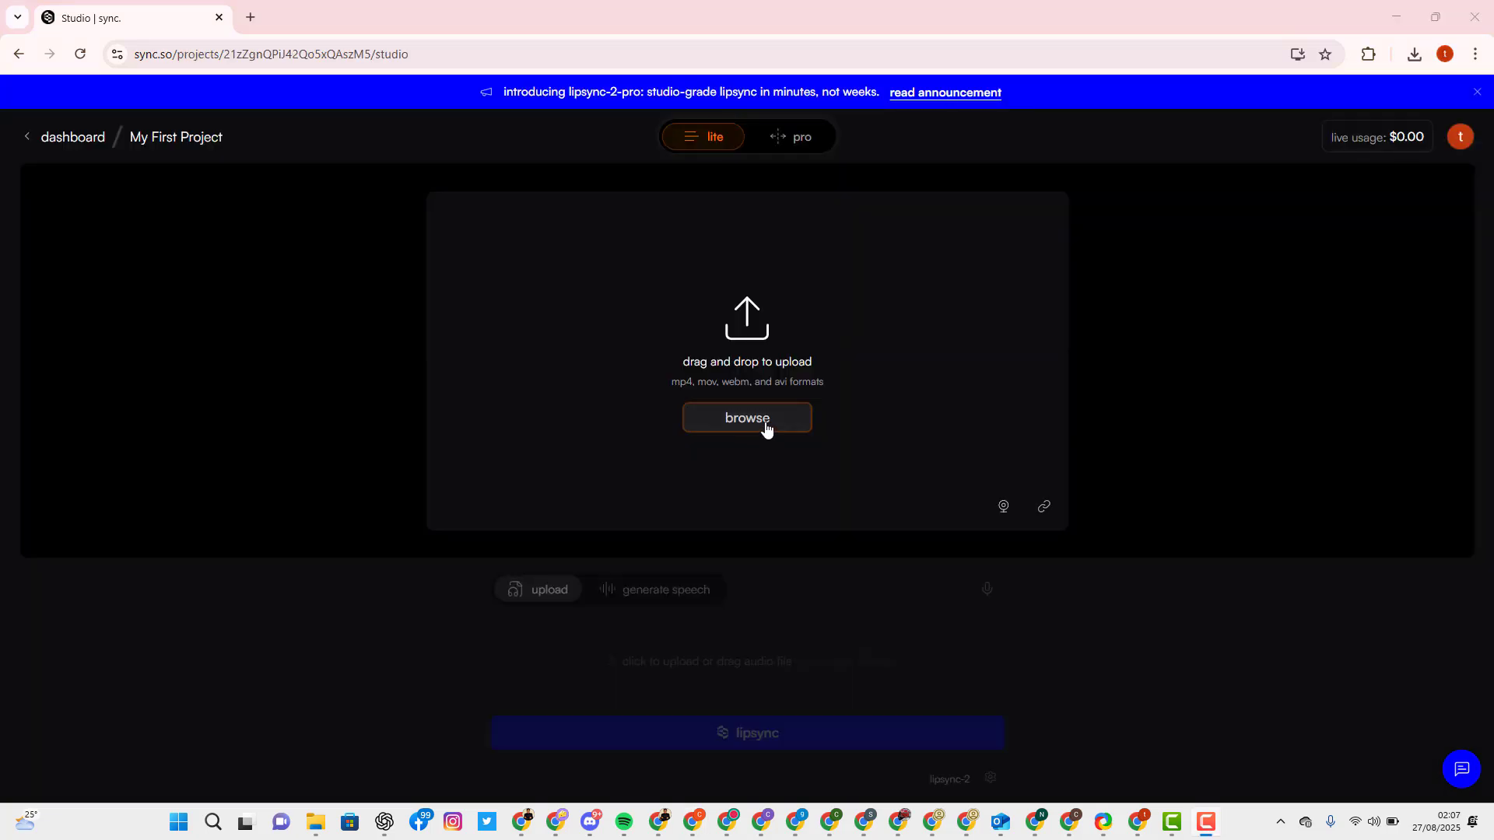
left_click(765, 424)
left_click(767, 428)
left_click(767, 427)
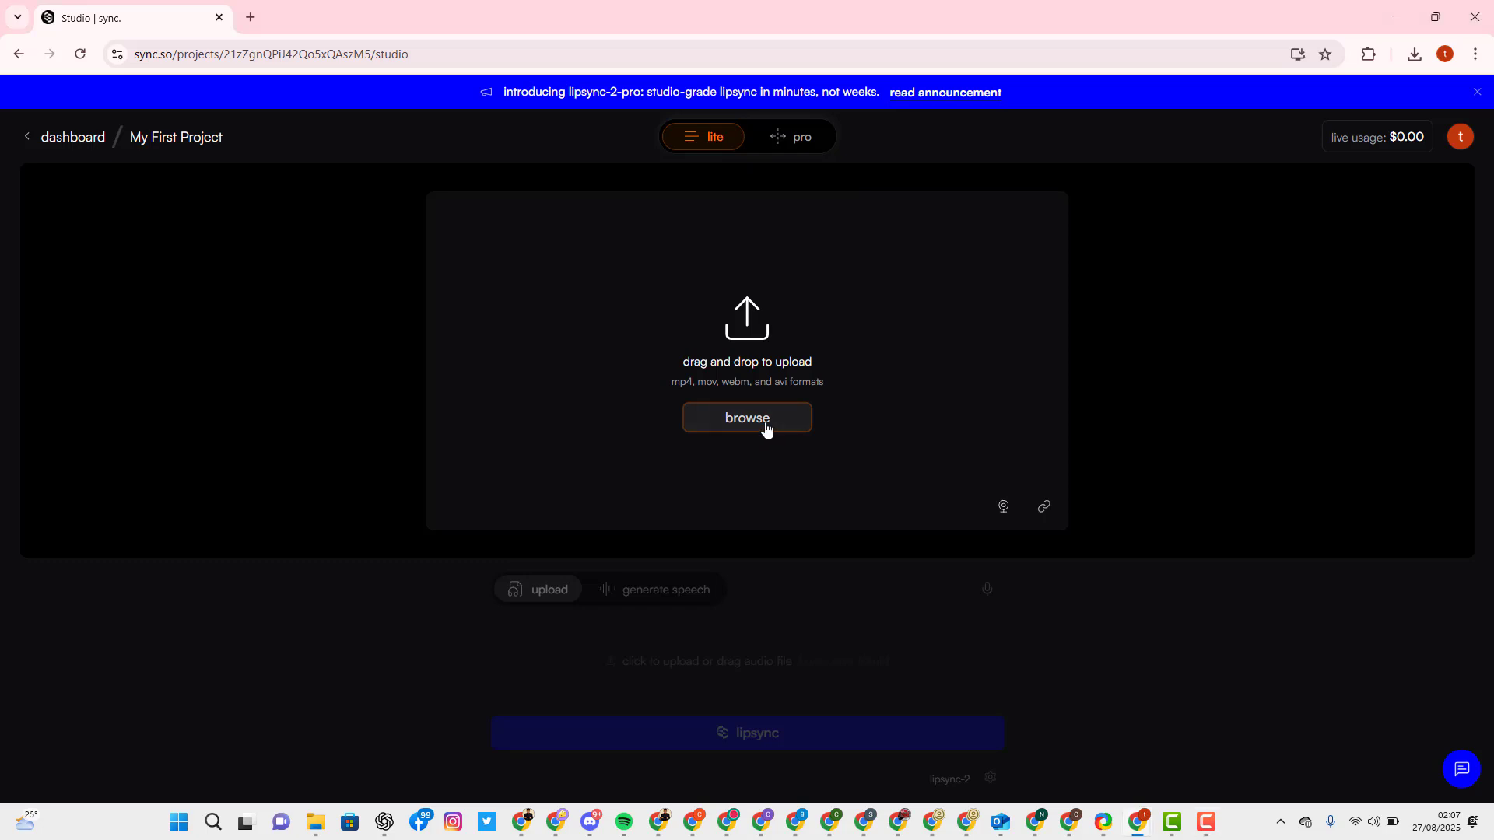